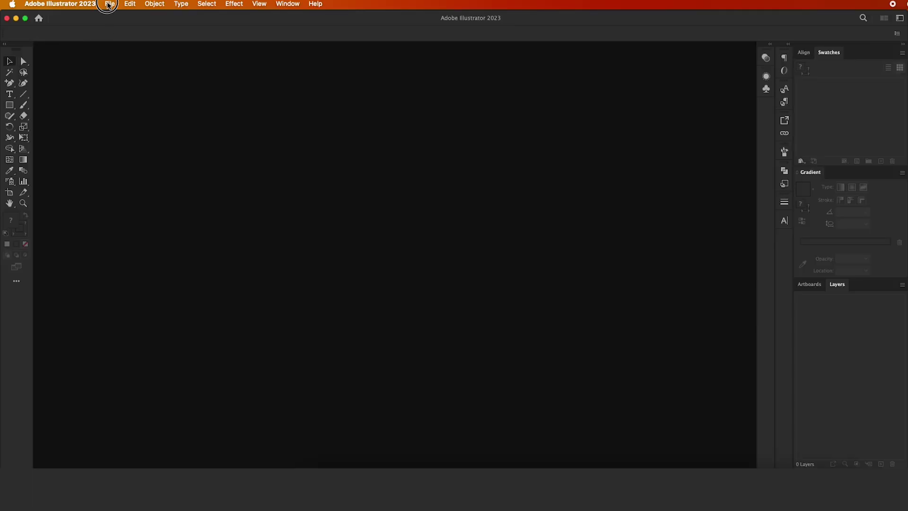
# Start a new document from the File menu
pyautogui.click(108, 6)
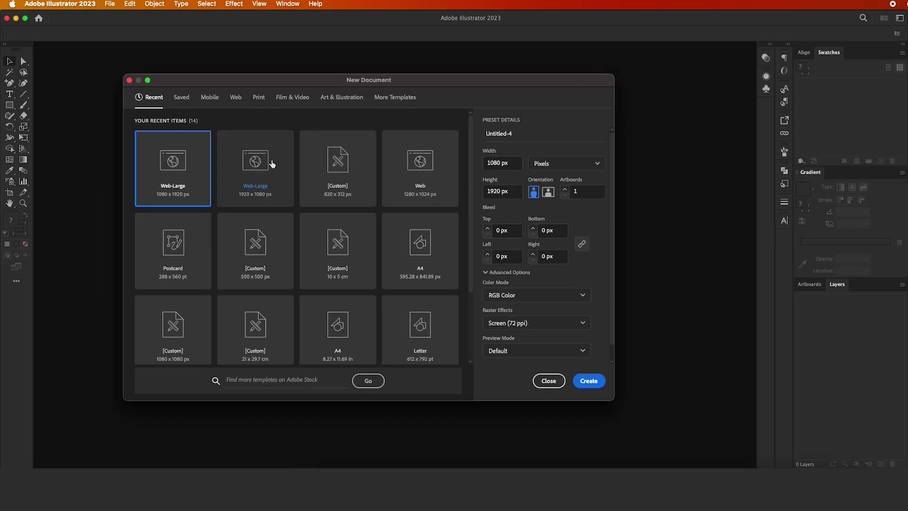
# Create a 4 × 4 inch RGB document in inches with High (300 ppi) raster effects
pyautogui.click(272, 165)
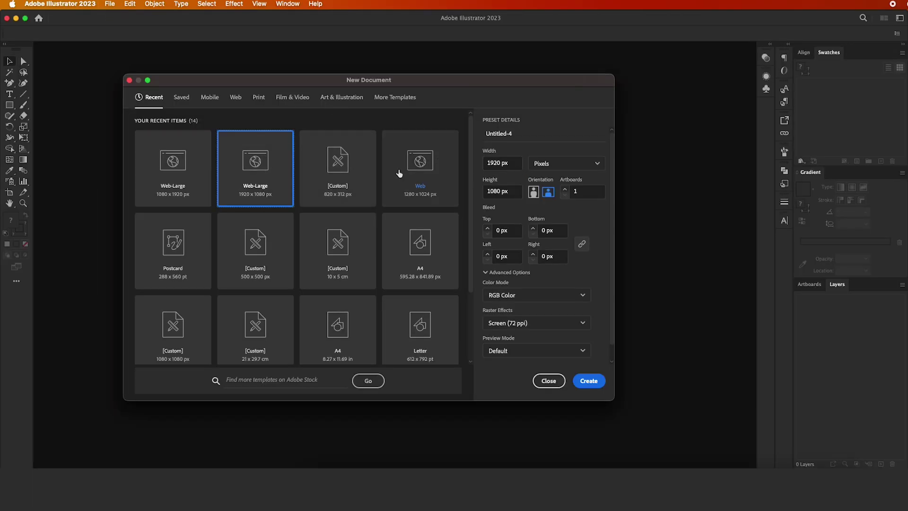
pyautogui.click(543, 166)
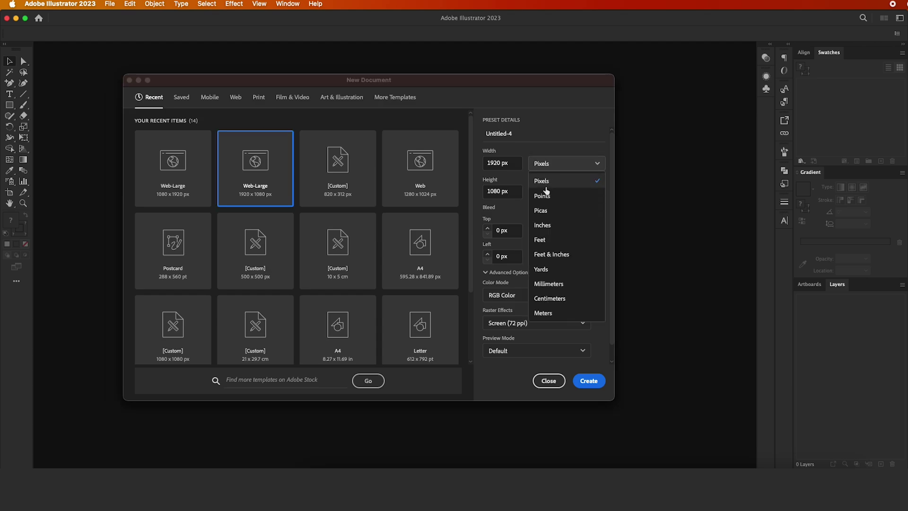
pyautogui.click(542, 225)
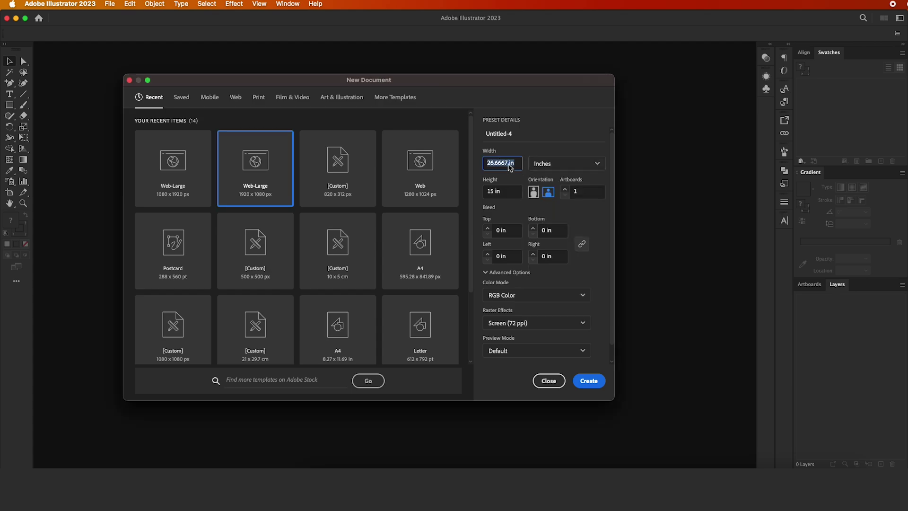
pyautogui.click(499, 195)
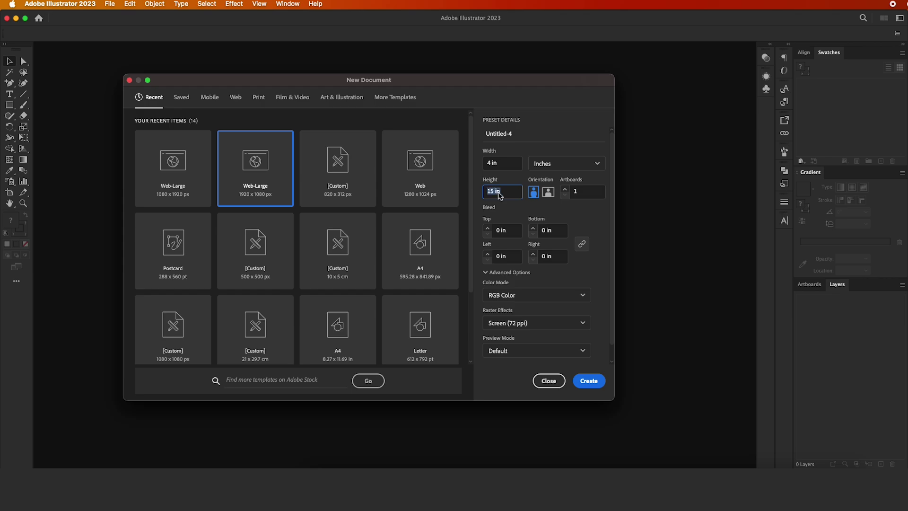
pyautogui.write('4')
pyautogui.click(533, 295)
pyautogui.click(533, 294)
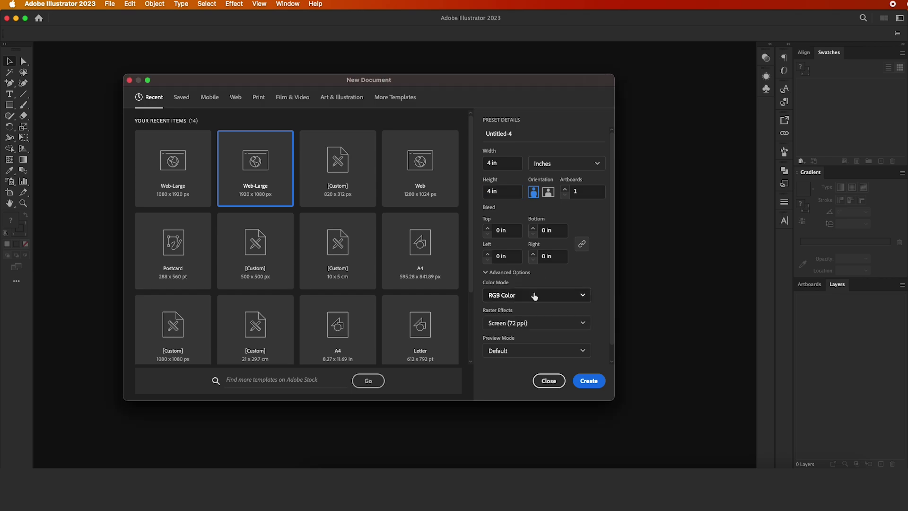
pyautogui.click(547, 322)
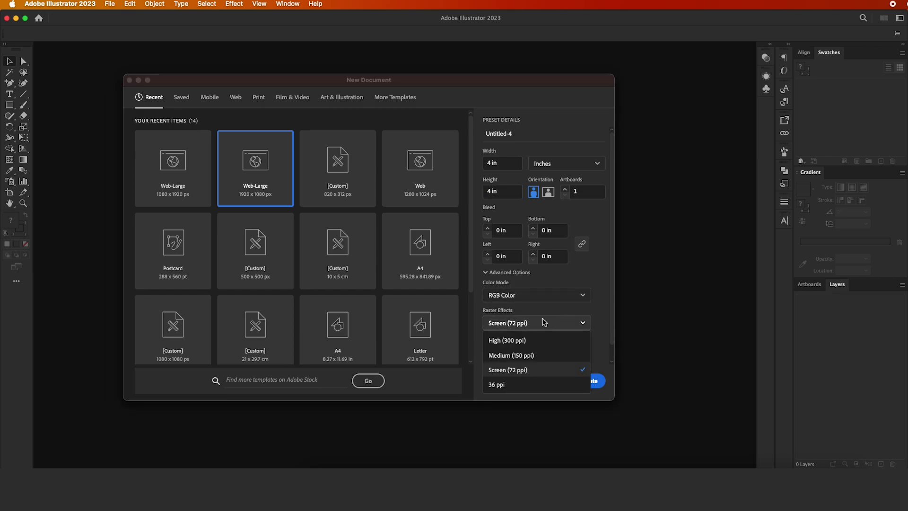
pyautogui.click(517, 341)
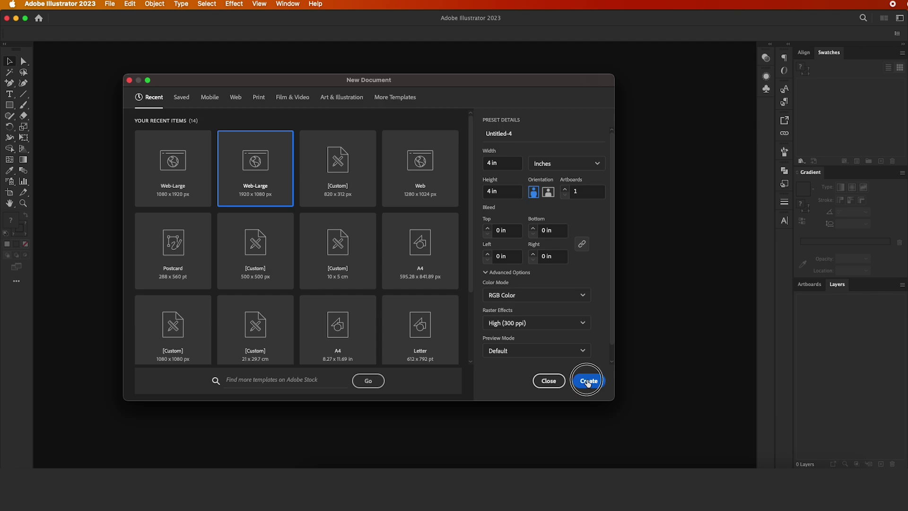
pyautogui.click(588, 382)
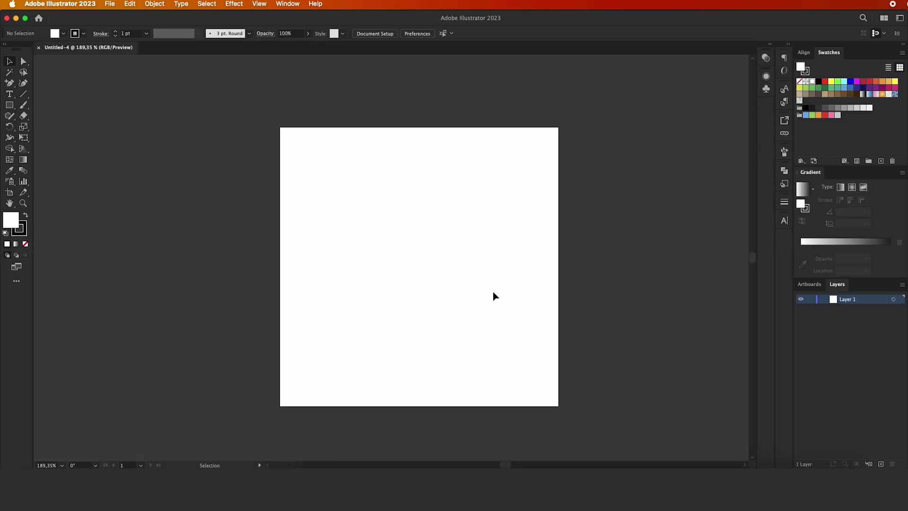
# Alt-drag copies of Artboard 1 right and down to form a two-by-two grid of 4 in artboards
pyautogui.scroll(-2, 493, 292)
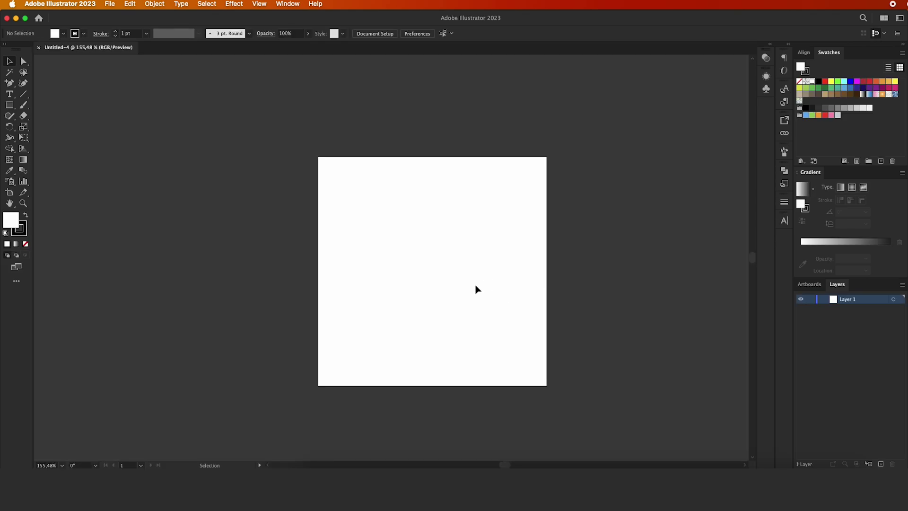
pyautogui.scroll(-1, 475, 285)
pyautogui.scroll(-1, 475, 288)
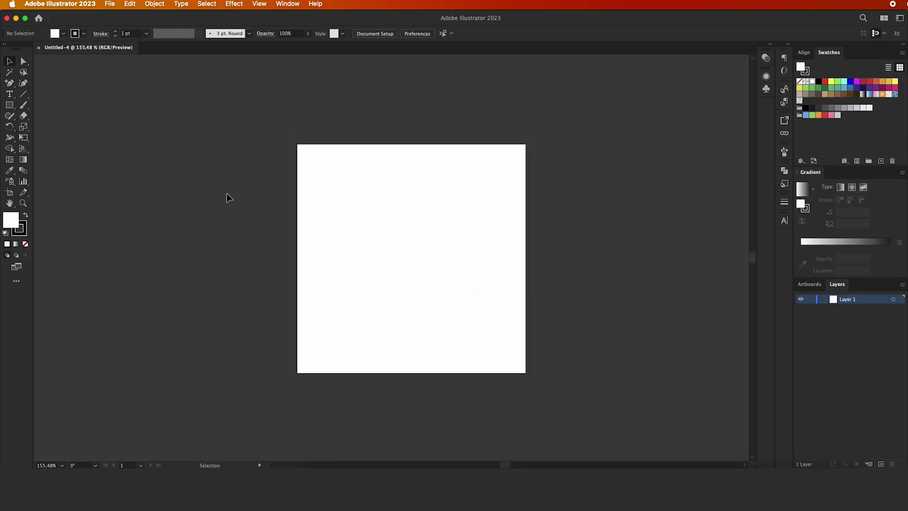
pyautogui.click(11, 195)
pyautogui.scroll(-8, 363, 234)
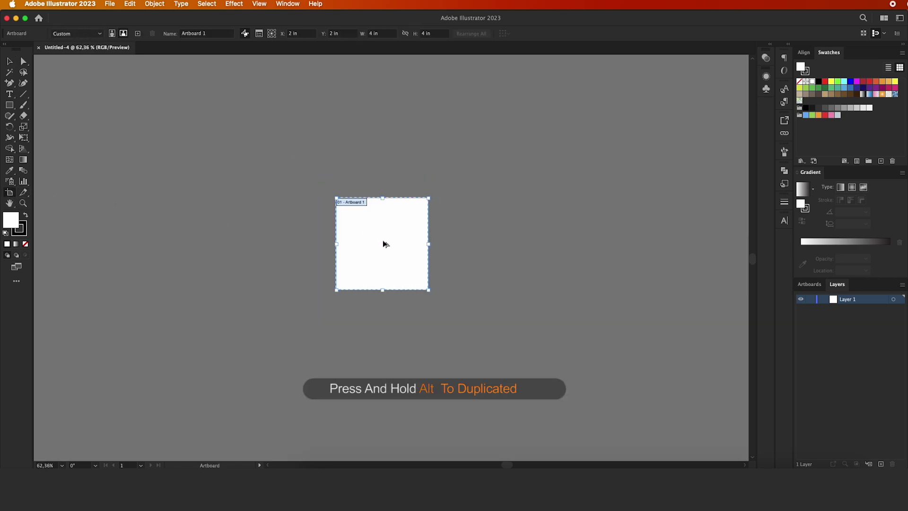
pyautogui.moveTo(382, 244)
pyautogui.mouseDown()
pyautogui.moveTo(495, 245)
pyautogui.moveTo(485, 342)
pyautogui.moveTo(480, 327)
pyautogui.mouseUp()
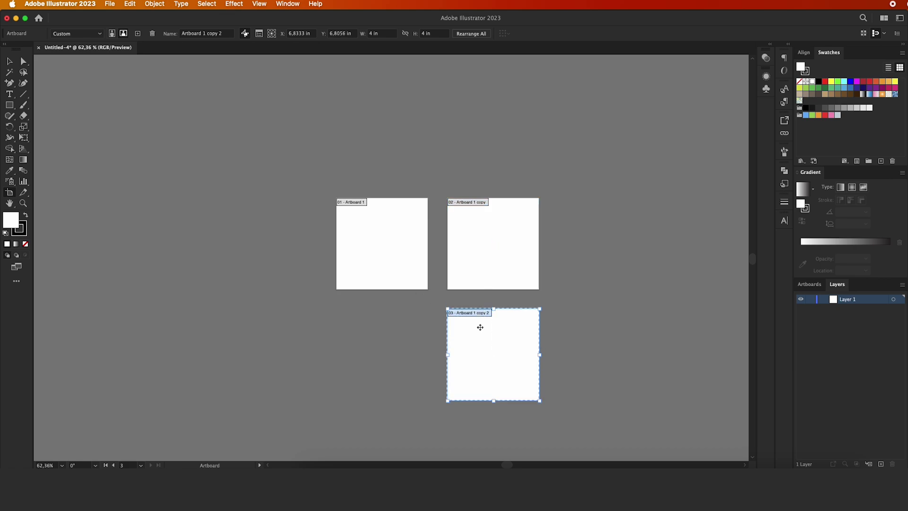
pyautogui.click(383, 253)
pyautogui.moveTo(382, 253); pyautogui.dragTo(385, 361)
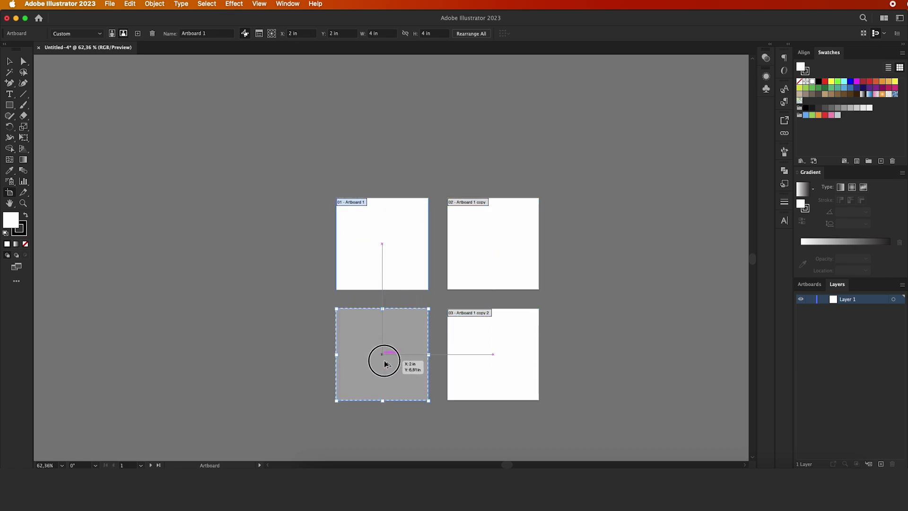
pyautogui.click(10, 62)
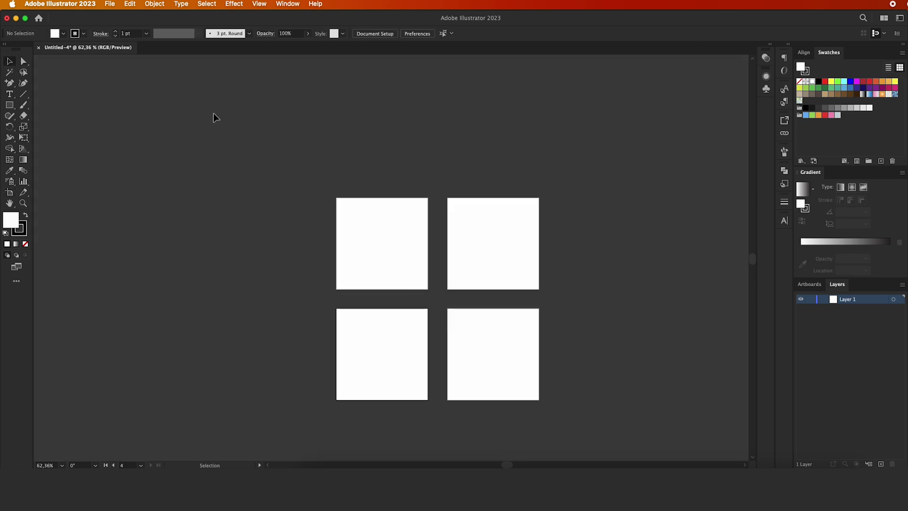
pyautogui.scroll(3, 214, 113)
pyautogui.scroll(-2, 214, 112)
pyautogui.hscroll(2, 213, 112)
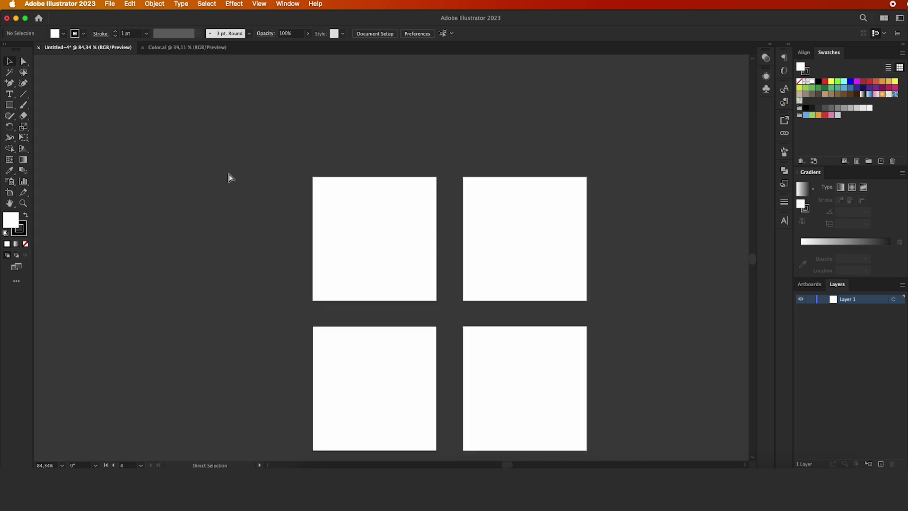
# Paste the orange gradient square and shrink it to a small sample beside the artboards
pyautogui.hotkey('ctrl', 'v')
pyautogui.moveTo(354, 229); pyautogui.dragTo(224, 241)
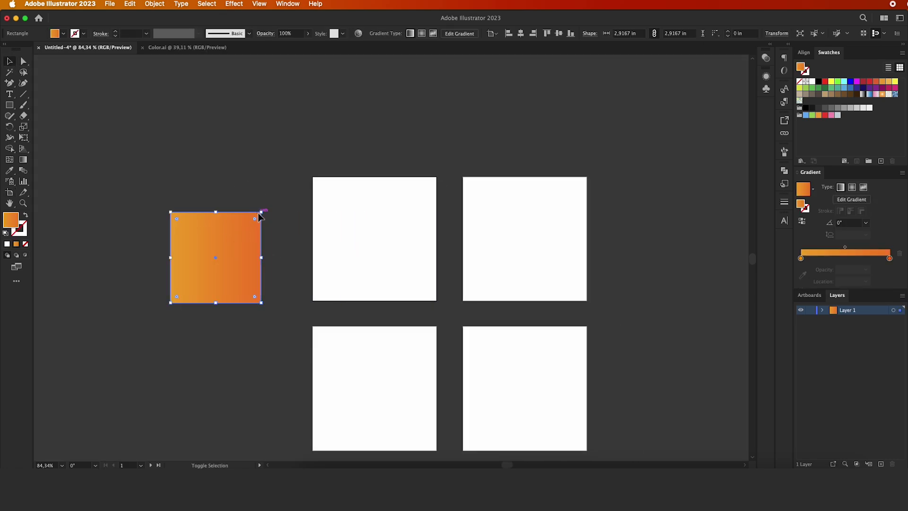
pyautogui.moveTo(259, 215); pyautogui.dragTo(206, 268)
pyautogui.click(283, 193)
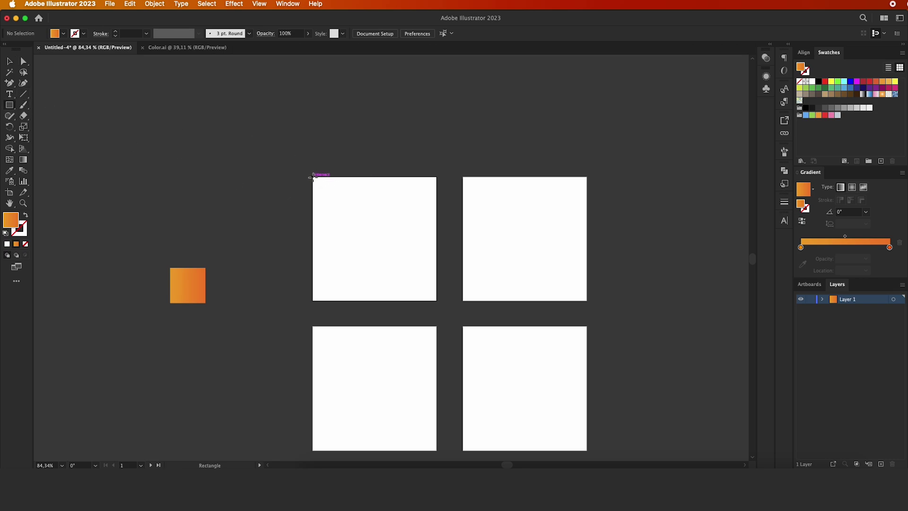
# Draw a 4 in orange gradient square covering the first artboard and select it
pyautogui.moveTo(313, 177); pyautogui.dragTo(436, 301)
pyautogui.click(11, 61)
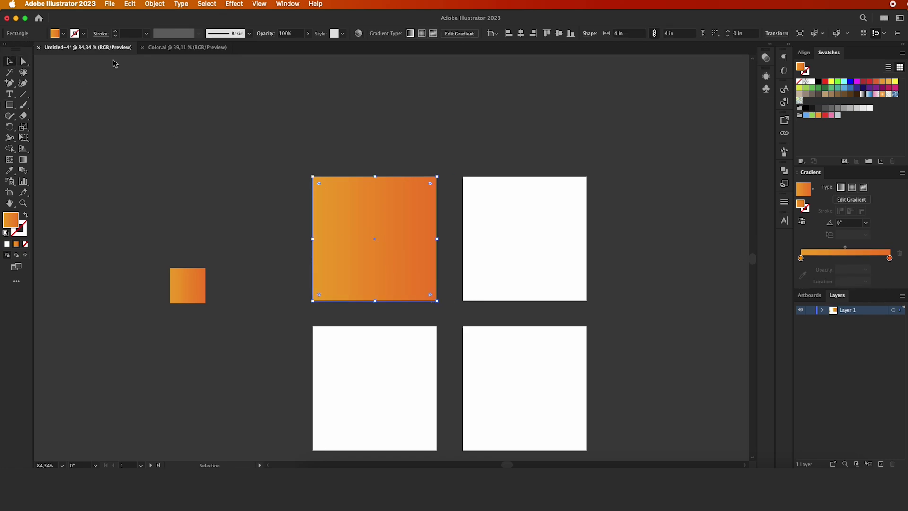
pyautogui.click(243, 108)
pyautogui.click(351, 211)
pyautogui.scroll(3, 350, 211)
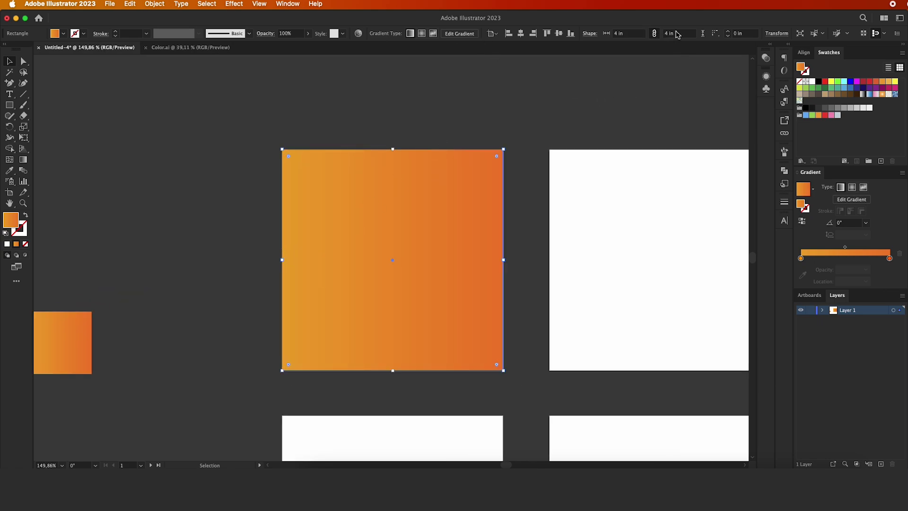
# Confirm the square's 4 in width and inspect both gradient stop colours
pyautogui.click(628, 33)
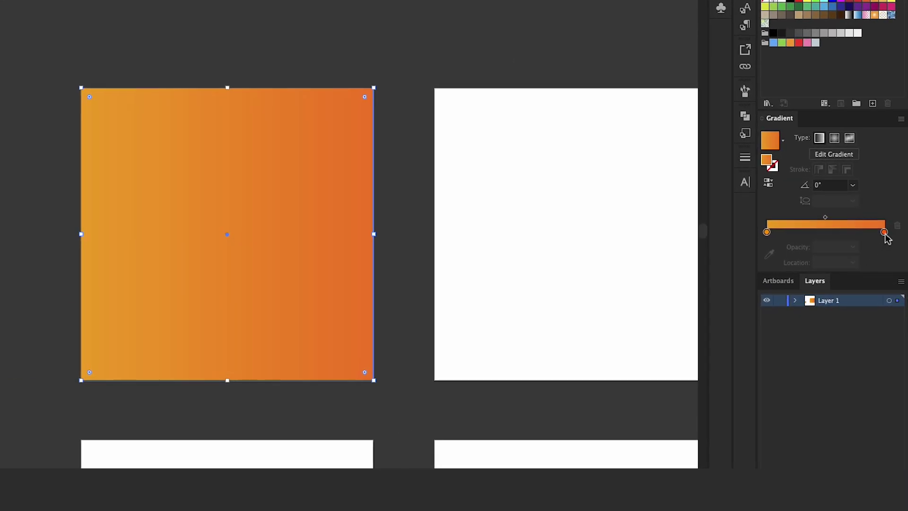
pyautogui.doubleClick(884, 232)
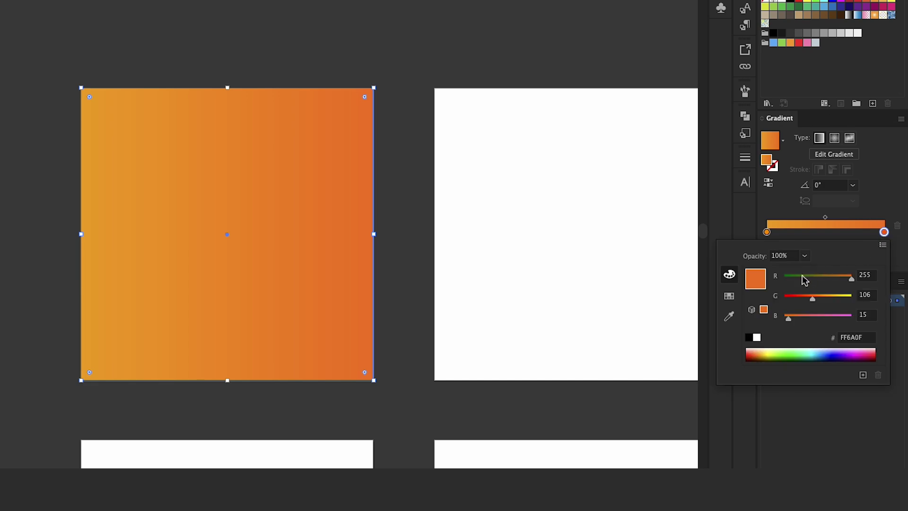
pyautogui.doubleClick(767, 232)
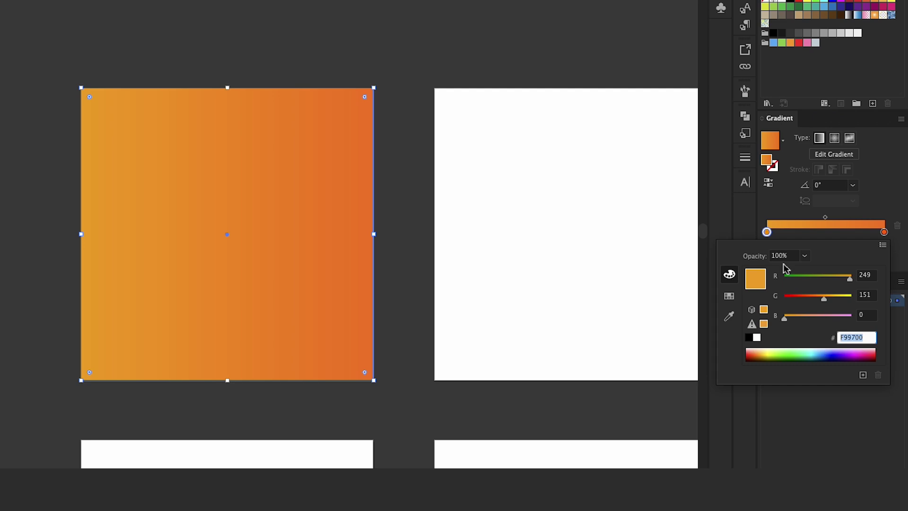
pyautogui.click(521, 34)
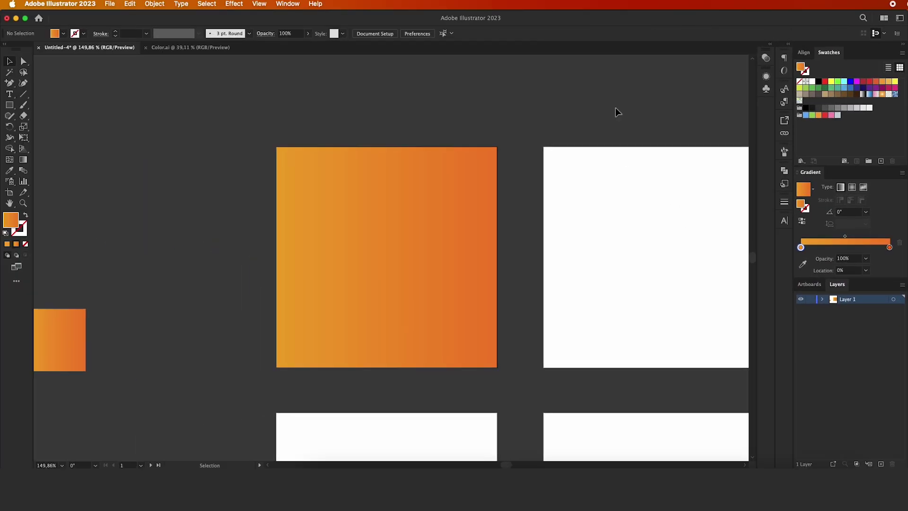
# Angle the square's gradient diagonally from top-left to bottom-right corner
pyautogui.click(435, 179)
pyautogui.click(23, 160)
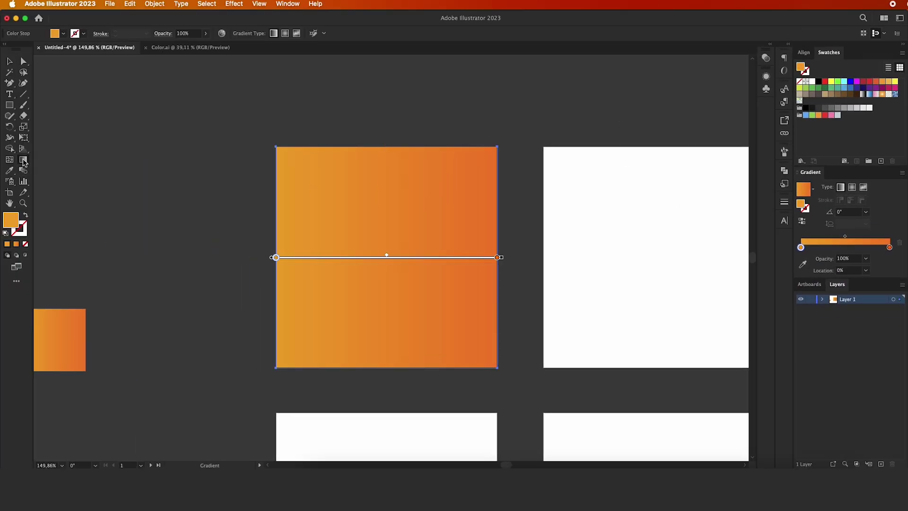
pyautogui.moveTo(278, 145); pyautogui.dragTo(495, 370)
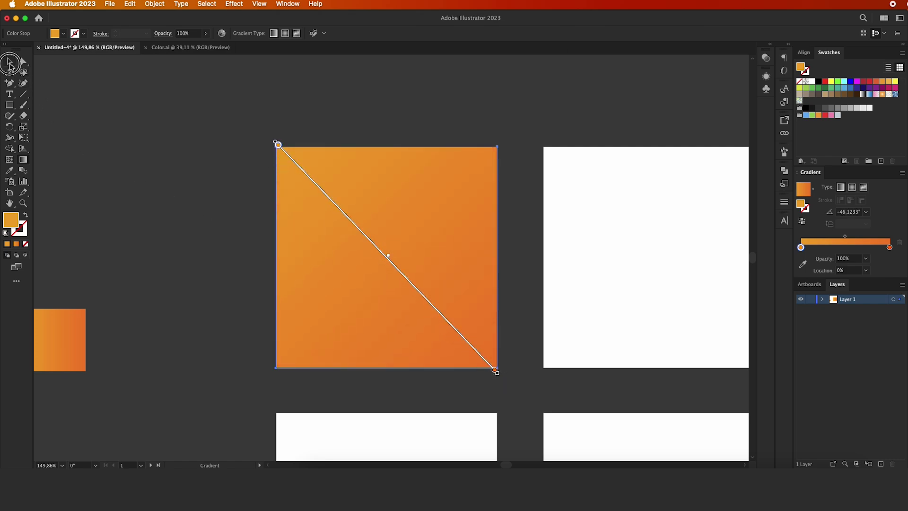
pyautogui.click(9, 62)
pyautogui.click(227, 176)
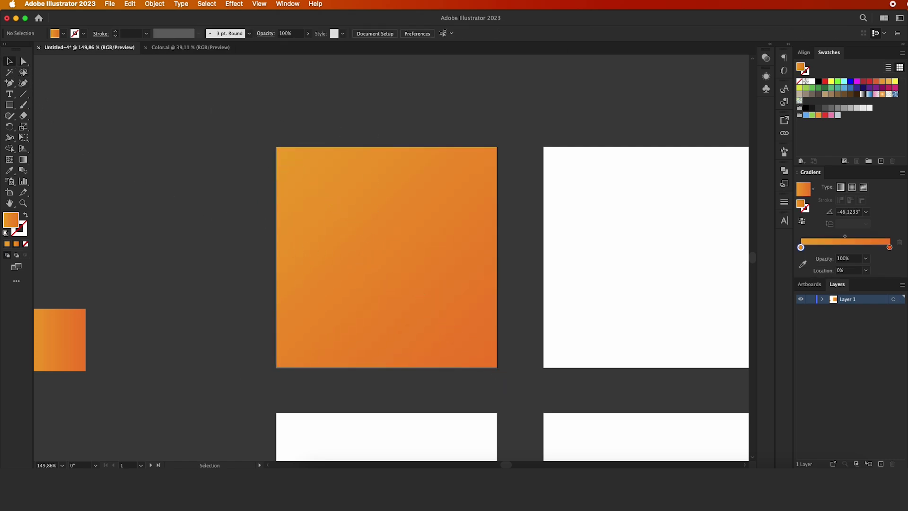
# Paste the dark grunge brush shape, scale it down proportionally, and position it by the orange square
pyautogui.click(133, 5)
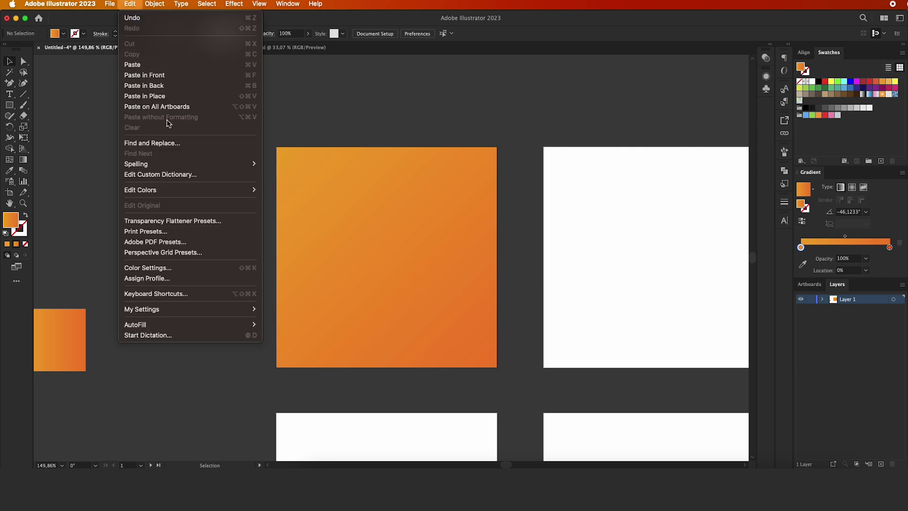
pyautogui.click(249, 138)
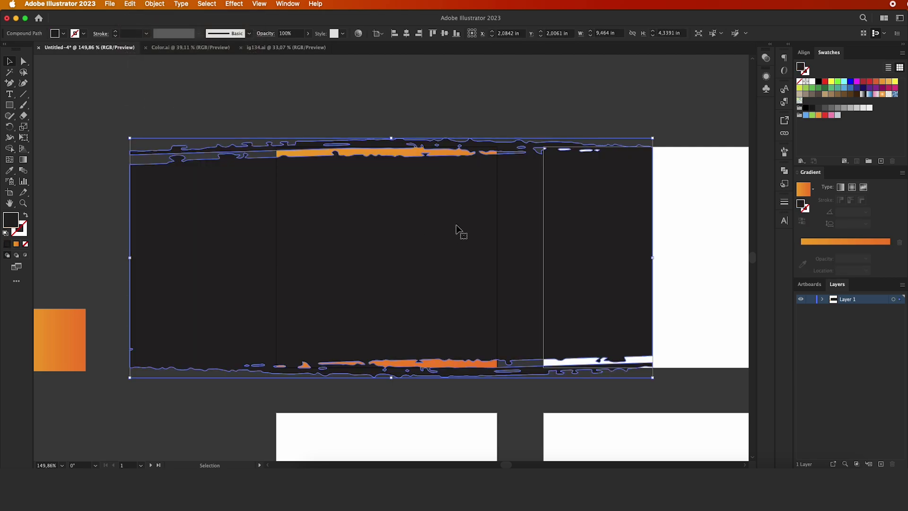
pyautogui.moveTo(651, 138); pyautogui.dragTo(256, 320)
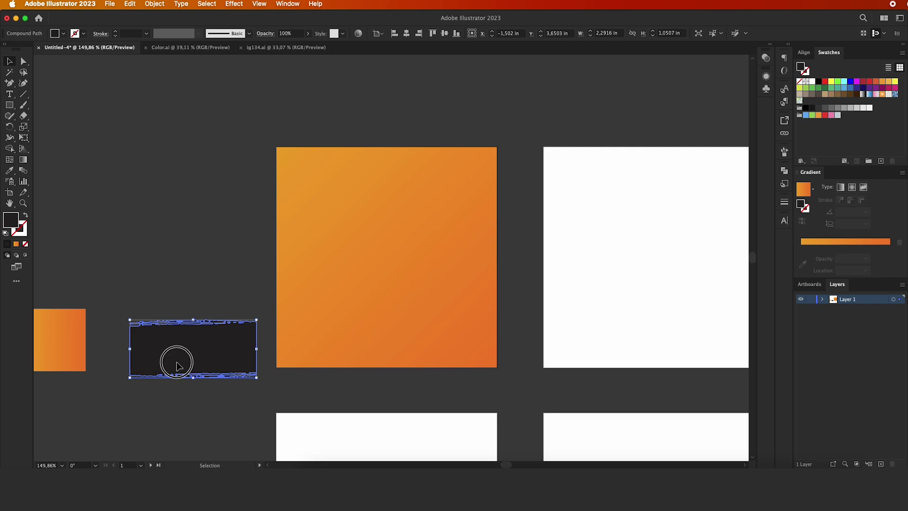
pyautogui.moveTo(177, 363); pyautogui.dragTo(321, 288)
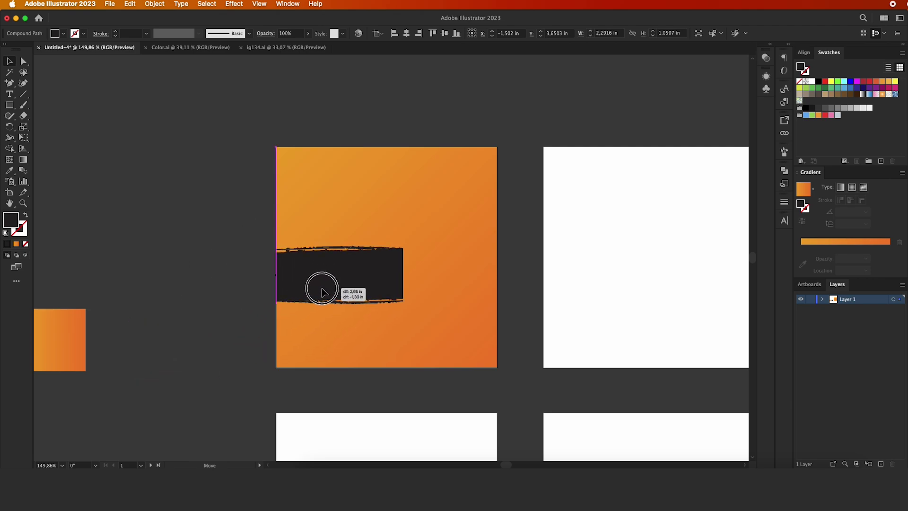
pyautogui.moveTo(322, 288)
pyautogui.mouseDown()
pyautogui.moveTo(134, 273)
pyautogui.moveTo(148, 262)
pyautogui.moveTo(414, 241)
pyautogui.mouseUp()
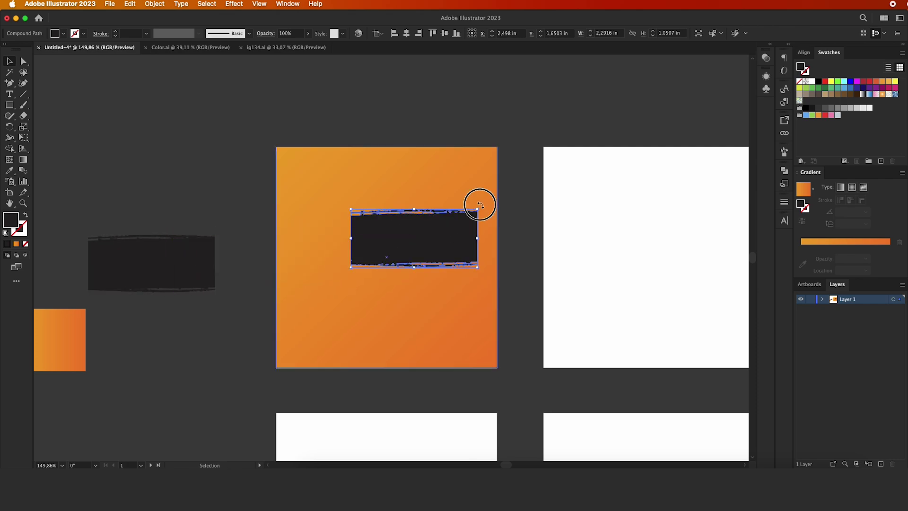
# Rotate the grunge shape 90° and stretch it over the first artboard's right part
pyautogui.moveTo(480, 205)
pyautogui.mouseDown()
pyautogui.moveTo(464, 295)
pyautogui.moveTo(421, 207)
pyautogui.mouseUp()
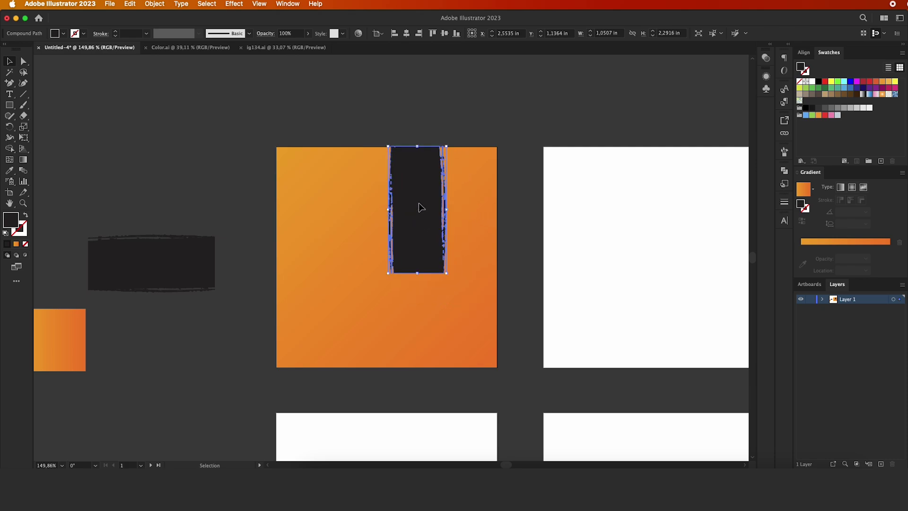
pyautogui.moveTo(447, 273); pyautogui.dragTo(524, 369)
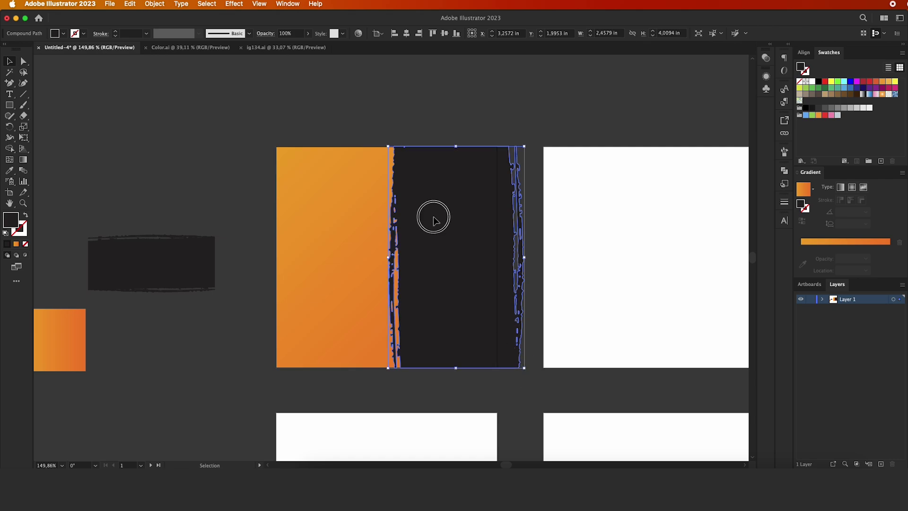
pyautogui.moveTo(433, 221); pyautogui.dragTo(420, 220)
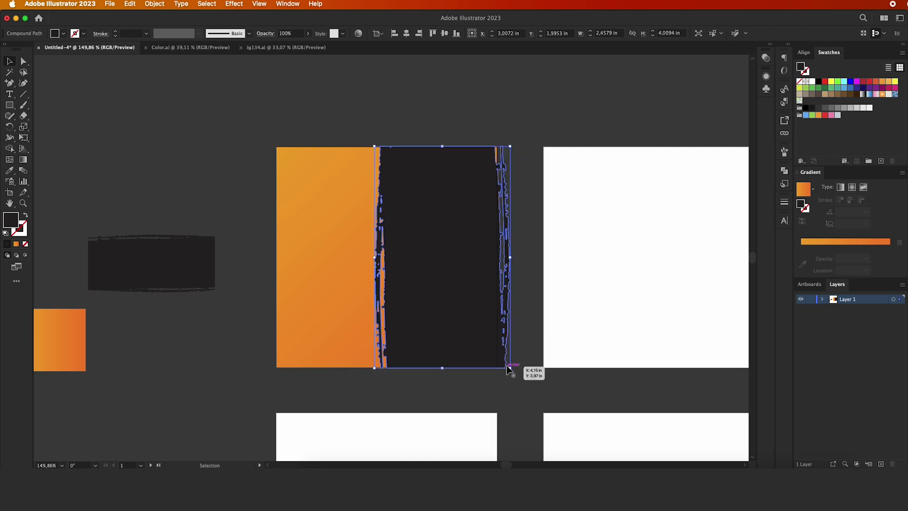
pyautogui.moveTo(509, 369); pyautogui.dragTo(529, 370)
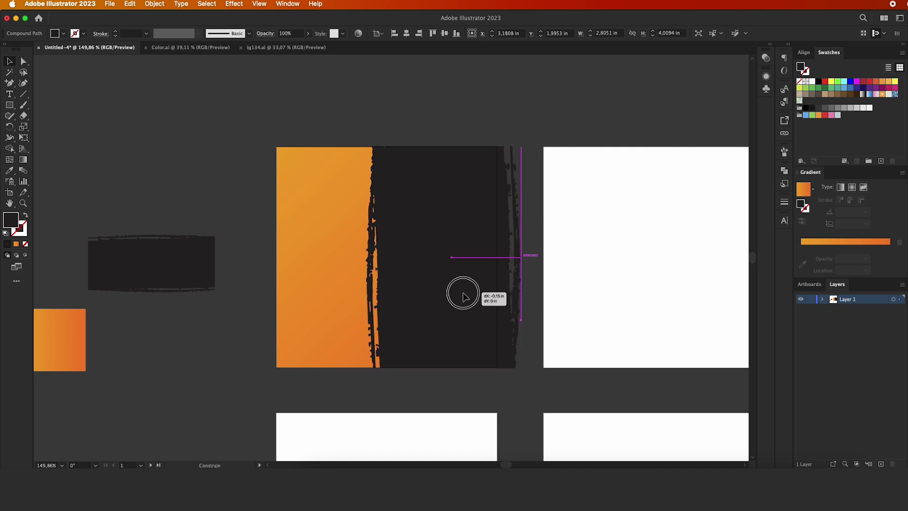
pyautogui.moveTo(472, 294); pyautogui.dragTo(465, 294)
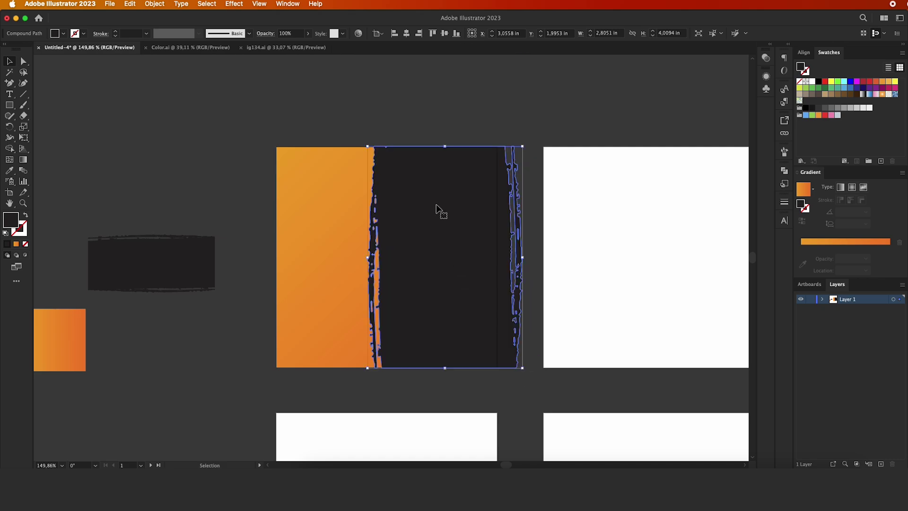
pyautogui.click(399, 115)
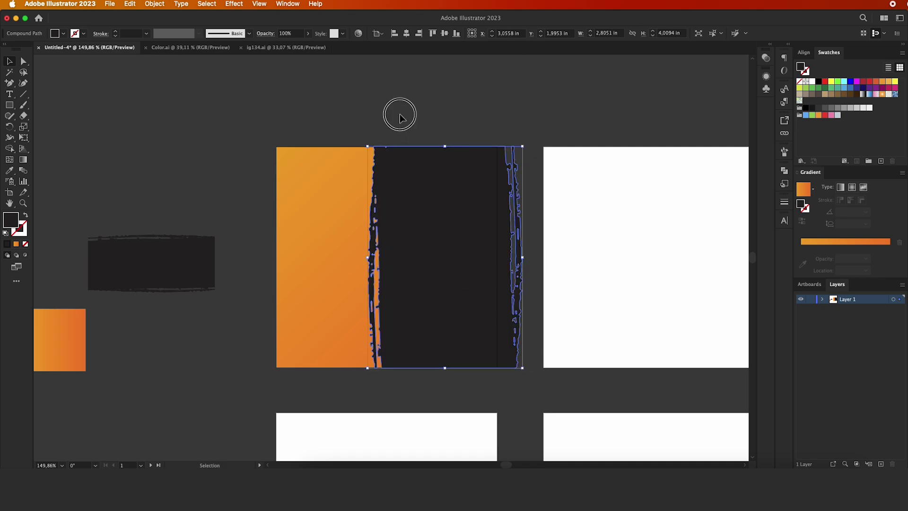
pyautogui.click(426, 198)
pyautogui.moveTo(367, 258); pyautogui.dragTo(378, 257)
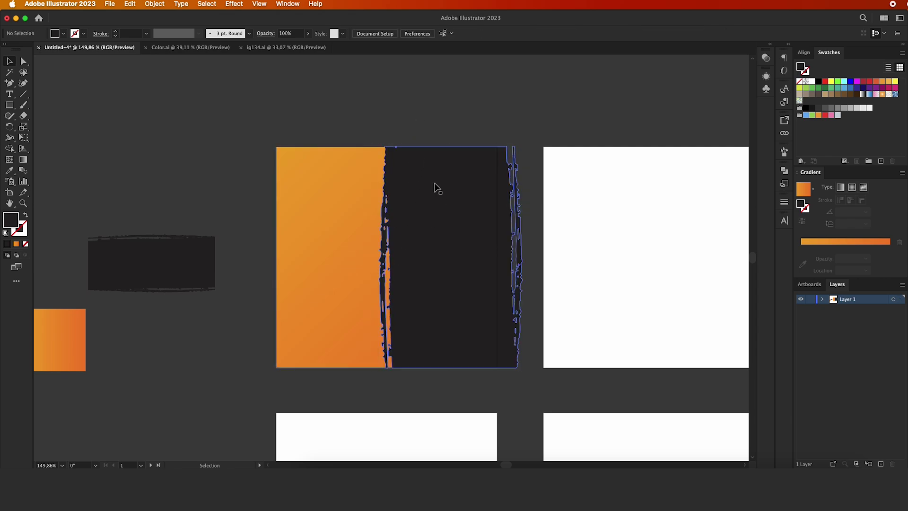
pyautogui.click(416, 122)
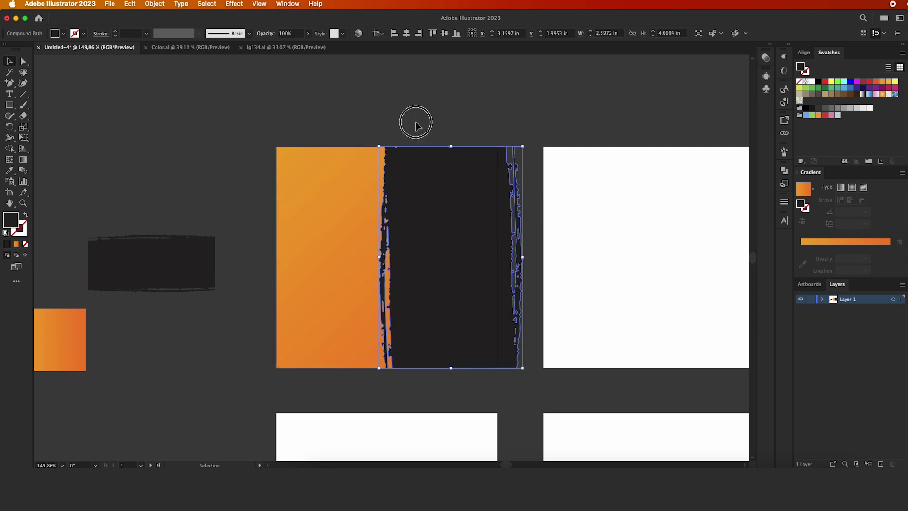
# Re-angle the orange background gradient diagonally from the top-left downward
pyautogui.click(432, 166)
pyautogui.click(332, 124)
pyautogui.click(336, 190)
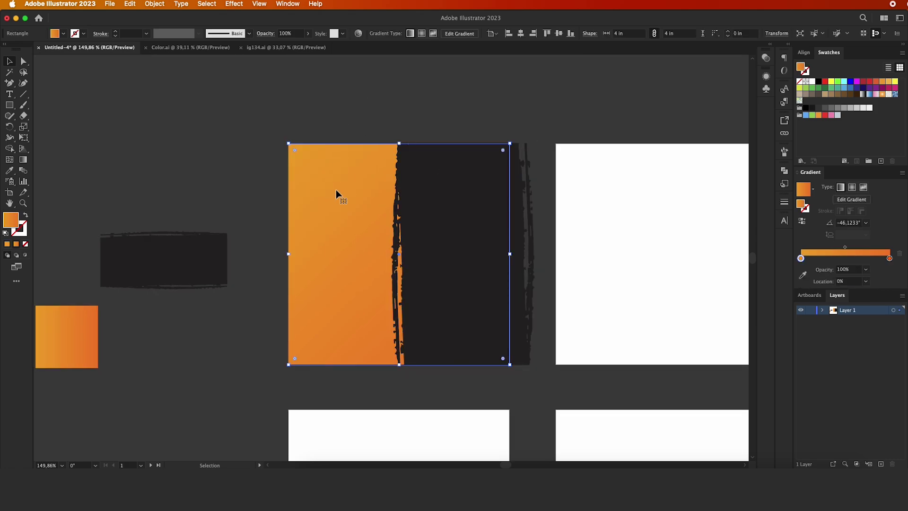
pyautogui.click(24, 162)
pyautogui.moveTo(314, 124); pyautogui.dragTo(457, 344)
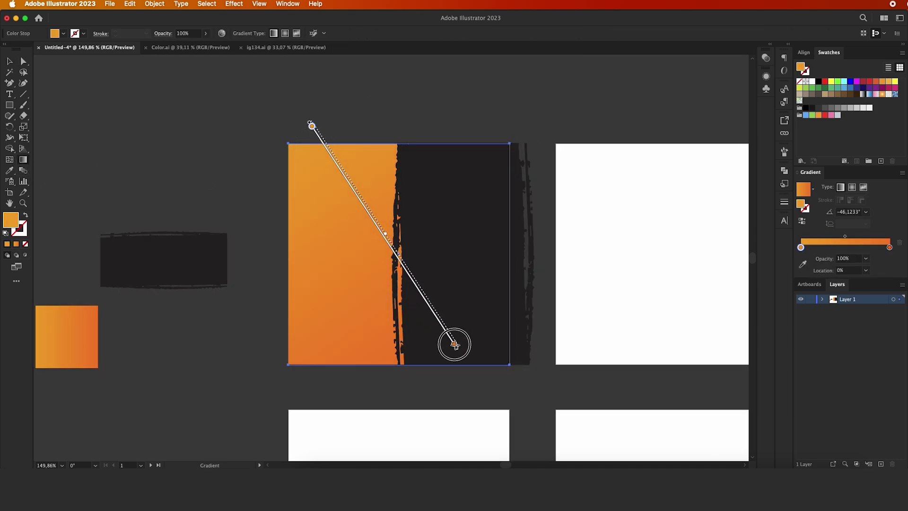
# Exit gradient editing and select then deselect the grunge shape, leaving the artwork unchanged
pyautogui.click(10, 62)
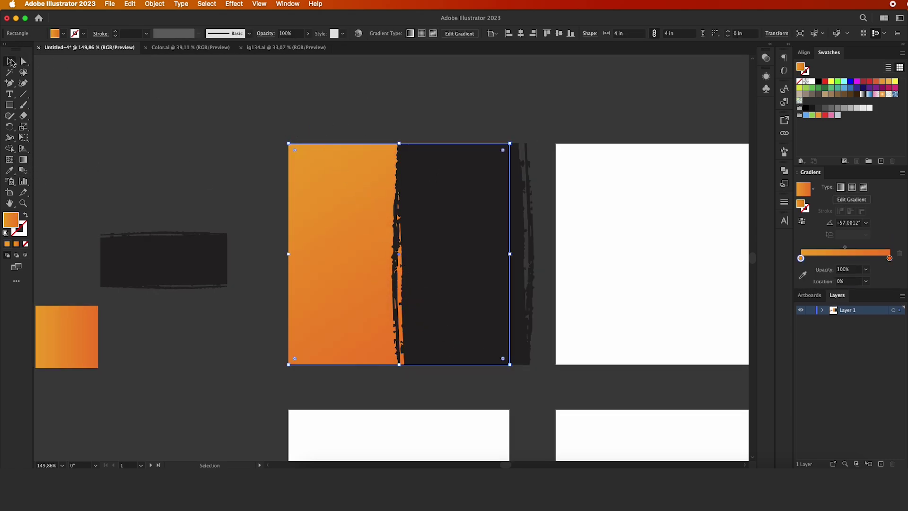
pyautogui.click(227, 100)
pyautogui.click(454, 223)
pyautogui.click(435, 114)
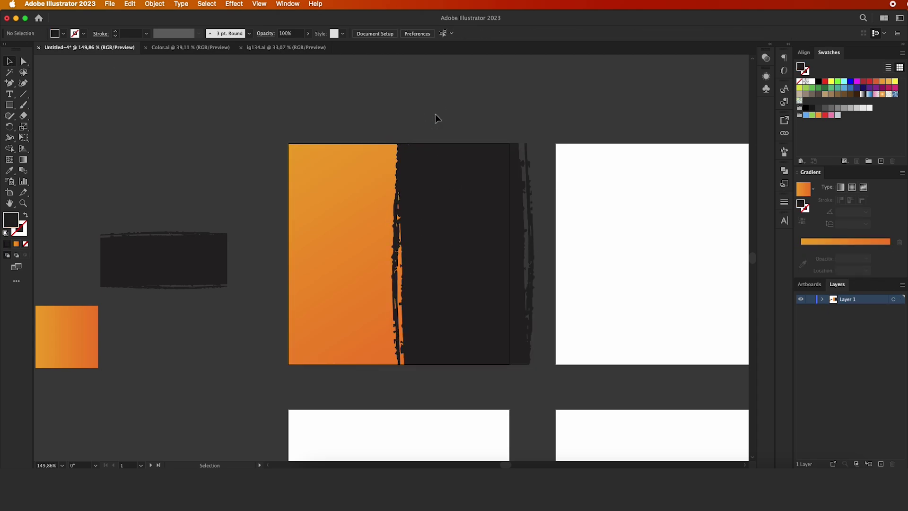
pyautogui.click(458, 196)
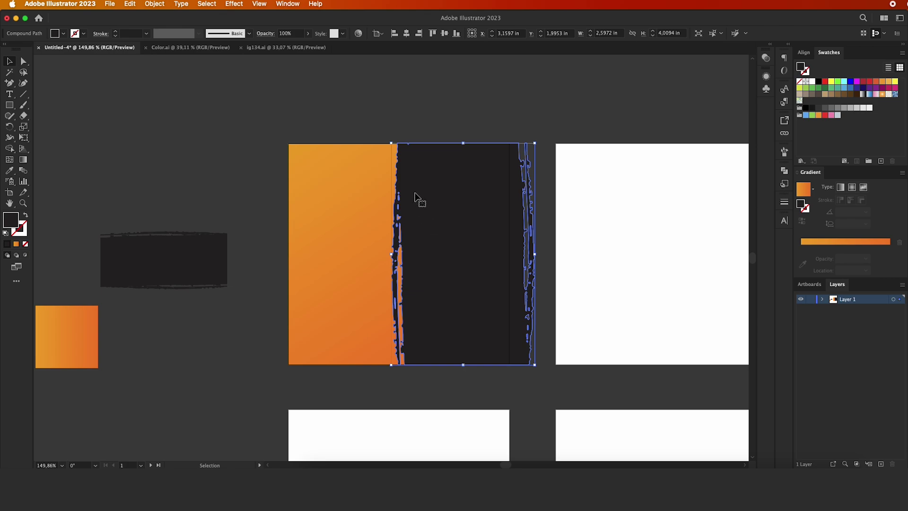
pyautogui.click(413, 119)
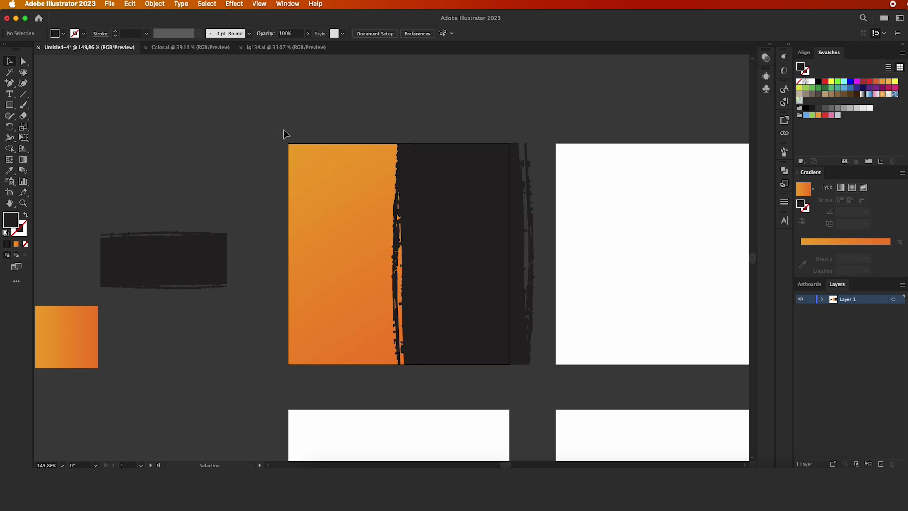
pyautogui.scroll(-1, 293, 135)
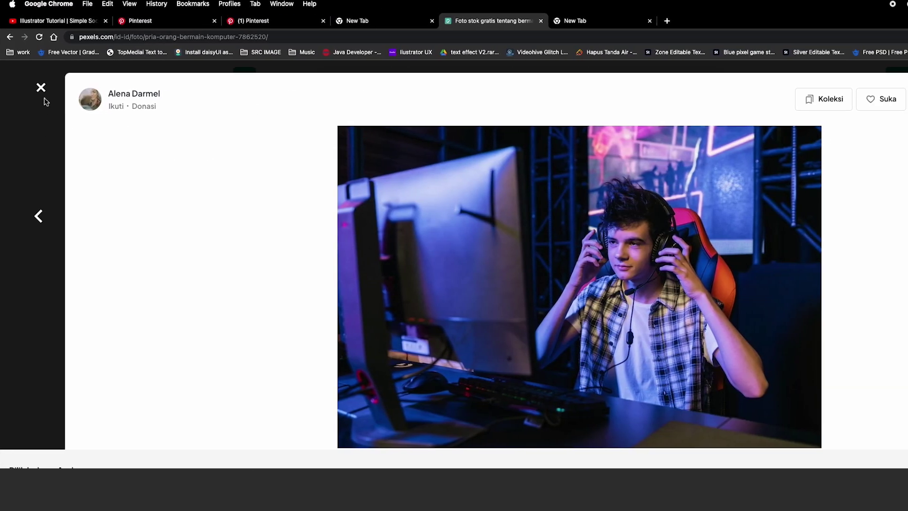
# Browse the Pexels esports results, open the shouting gamer photo and bring up its context menu
pyautogui.click(41, 87)
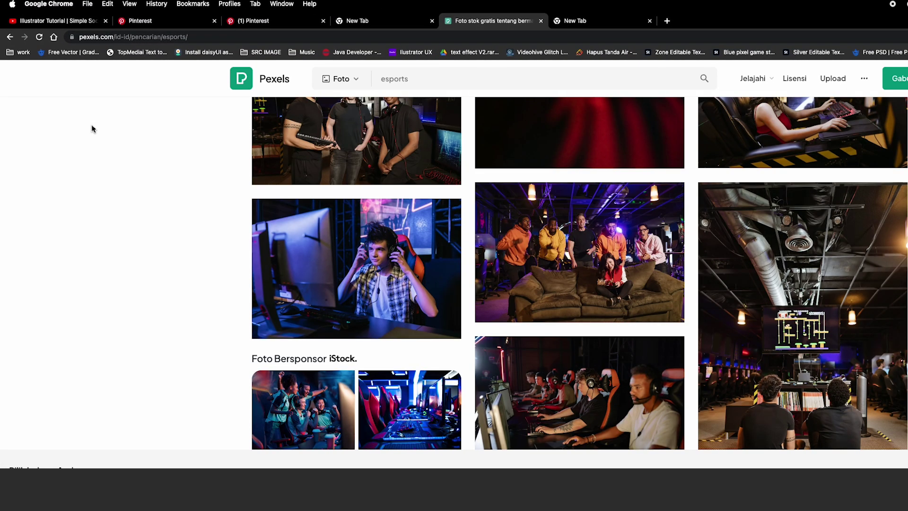
pyautogui.scroll(-3, 370, 294)
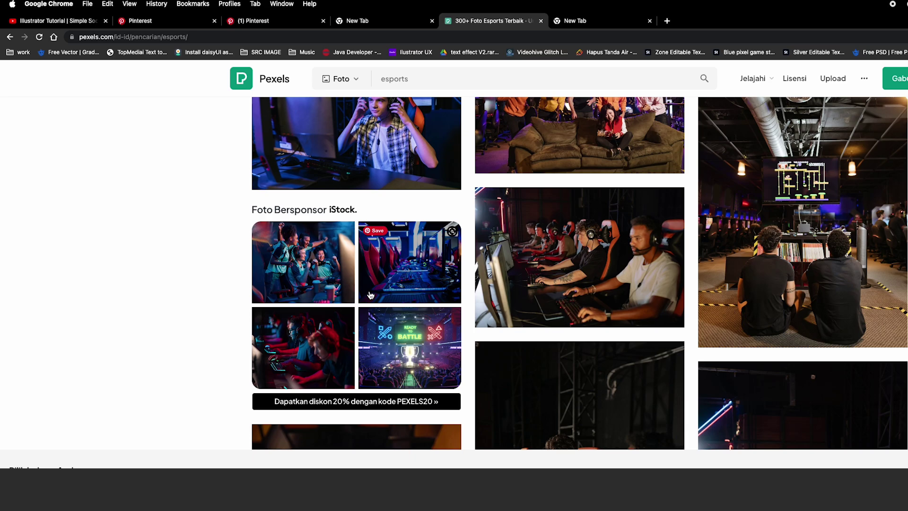
pyautogui.scroll(-5, 370, 294)
pyautogui.scroll(-5, 331, 269)
pyautogui.scroll(-3, 311, 254)
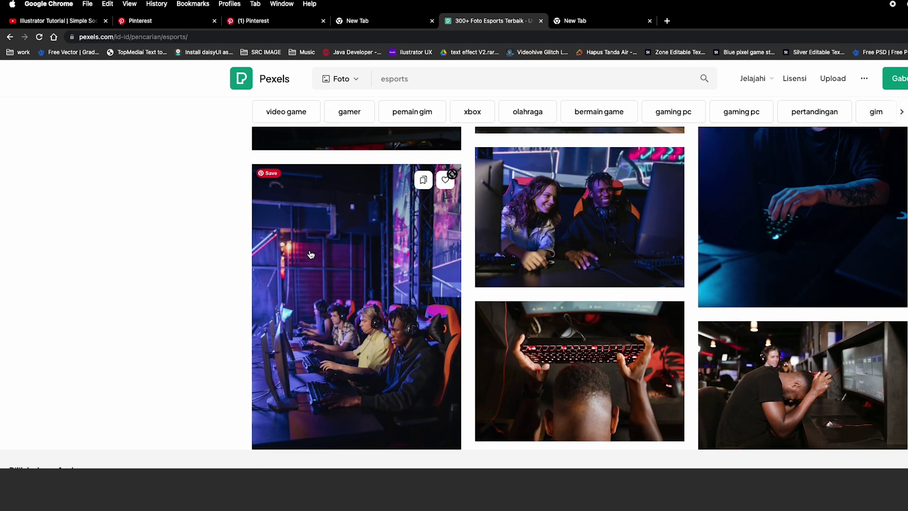
pyautogui.scroll(-5, 311, 254)
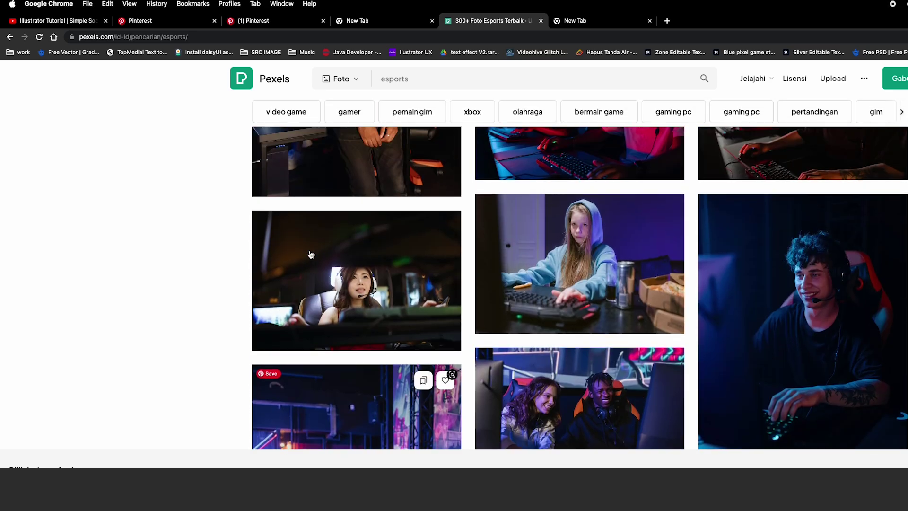
pyautogui.scroll(-5, 311, 255)
pyautogui.scroll(-1, 311, 254)
pyautogui.scroll(-5, 311, 255)
pyautogui.scroll(1, 311, 254)
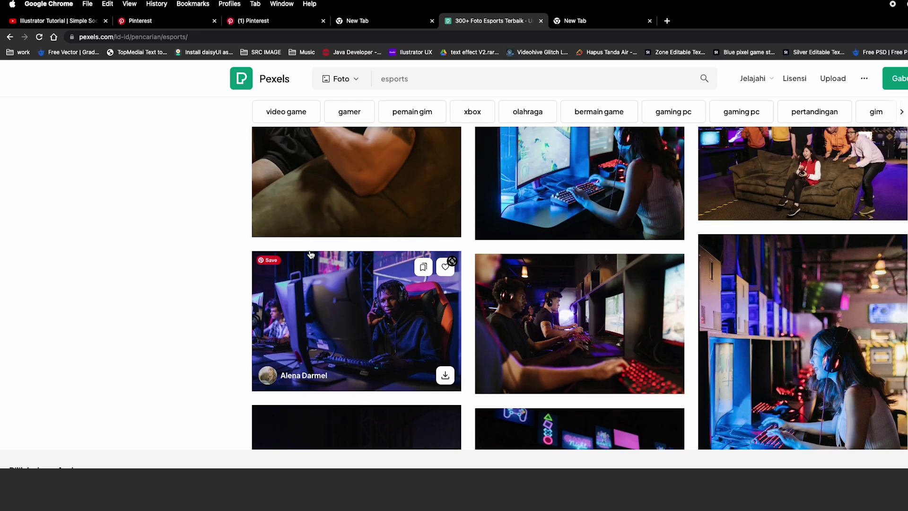
pyautogui.scroll(-5, 311, 254)
pyautogui.scroll(-1, 311, 254)
pyautogui.scroll(-5, 310, 255)
pyautogui.scroll(3, 311, 254)
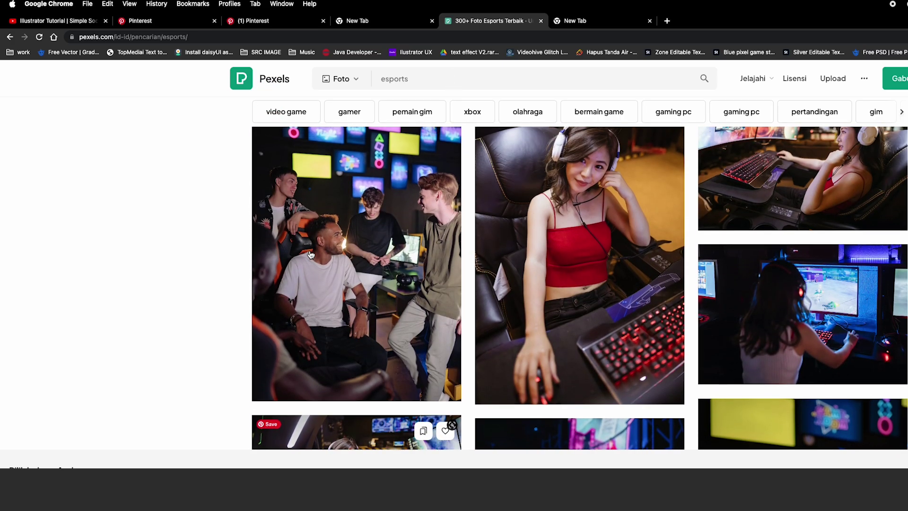
pyautogui.scroll(3, 310, 255)
pyautogui.scroll(-3, 310, 255)
pyautogui.scroll(-5, 311, 254)
pyautogui.scroll(10, 311, 254)
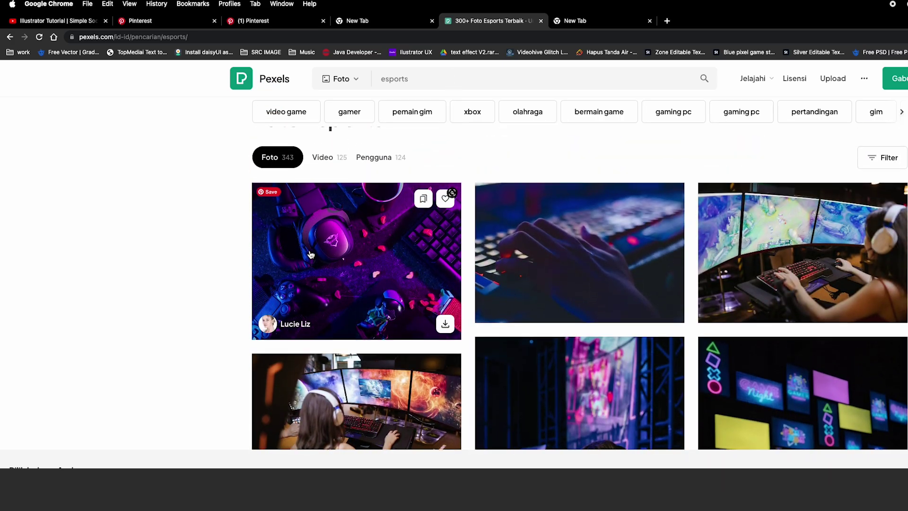
pyautogui.scroll(2, 311, 254)
pyautogui.scroll(-10, 311, 254)
pyautogui.scroll(-5, 311, 254)
pyautogui.scroll(-5, 310, 255)
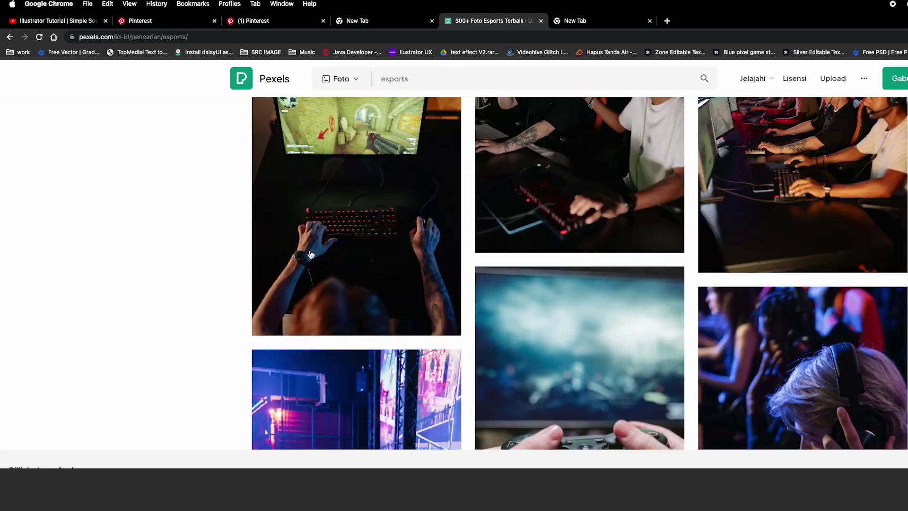
pyautogui.scroll(5, 310, 255)
pyautogui.scroll(-5, 310, 255)
pyautogui.scroll(-2, 311, 255)
pyautogui.scroll(-5, 311, 254)
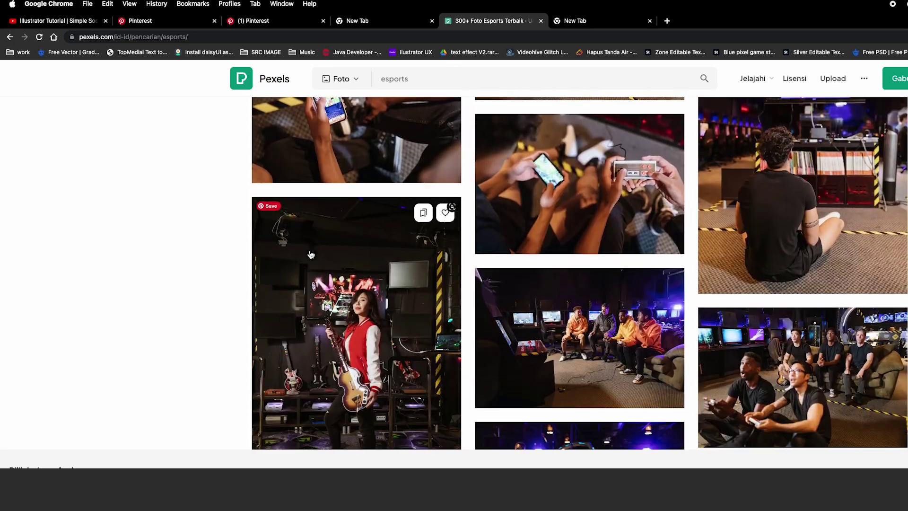
pyautogui.scroll(-5, 311, 254)
pyautogui.scroll(-2, 311, 254)
pyautogui.scroll(-2, 311, 254)
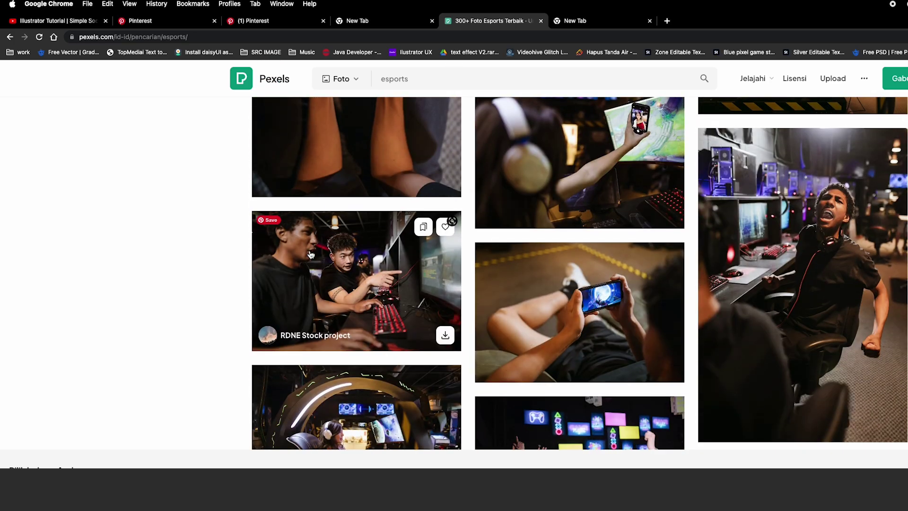
pyautogui.scroll(-2, 310, 254)
pyautogui.click(782, 247)
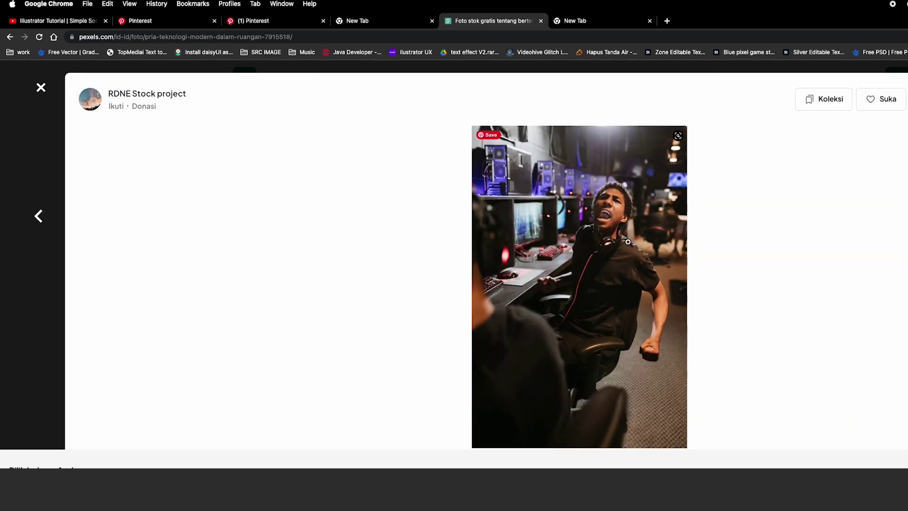
pyautogui.rightClick(528, 241)
# Copy the gamer photo, then make the grunge brush shape a compound path in Illustrator
pyautogui.click(551, 264)
pyautogui.press('super+Tab')
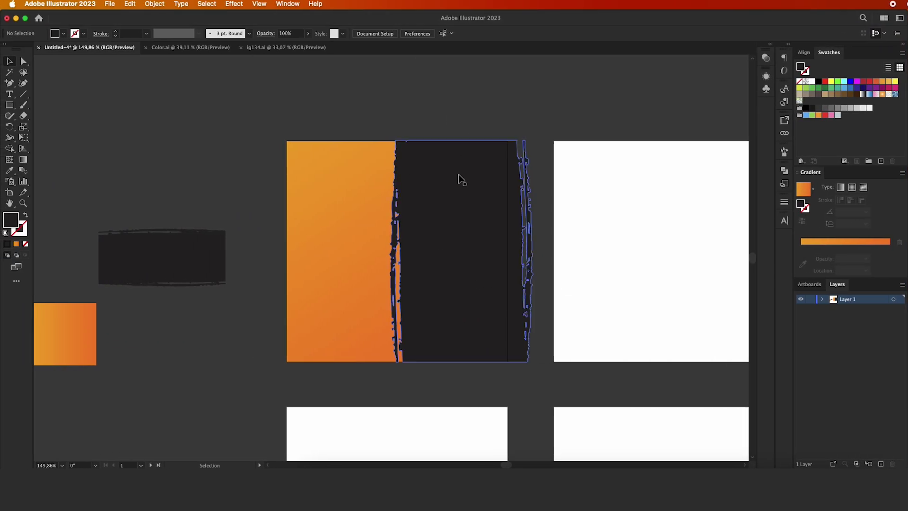
pyautogui.click(434, 164)
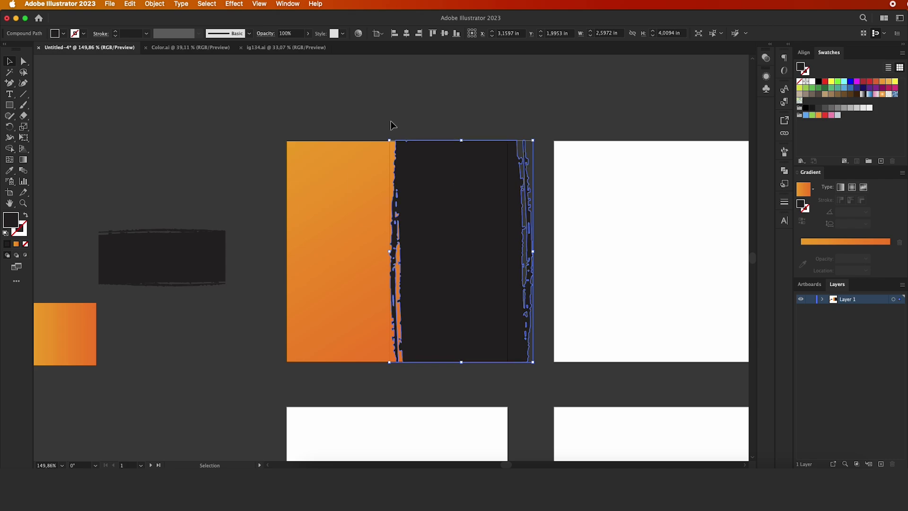
pyautogui.click(372, 101)
pyautogui.click(455, 189)
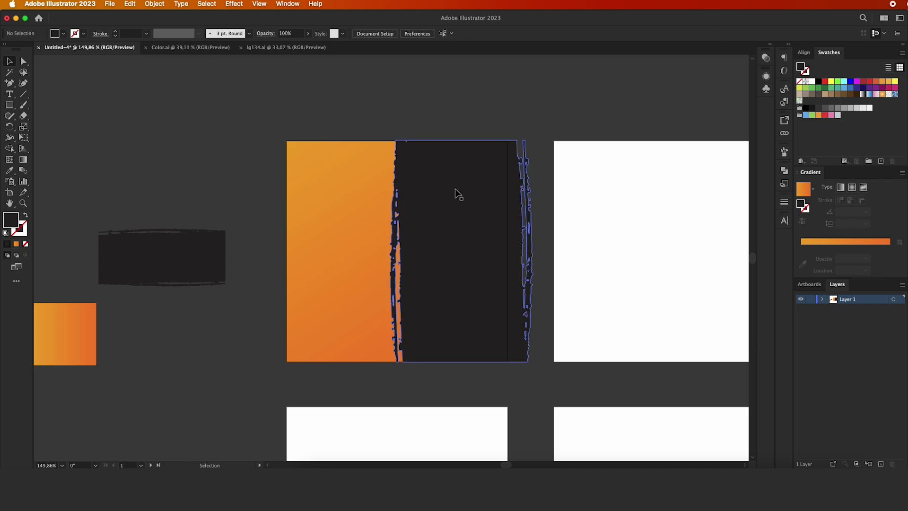
pyautogui.click(154, 4)
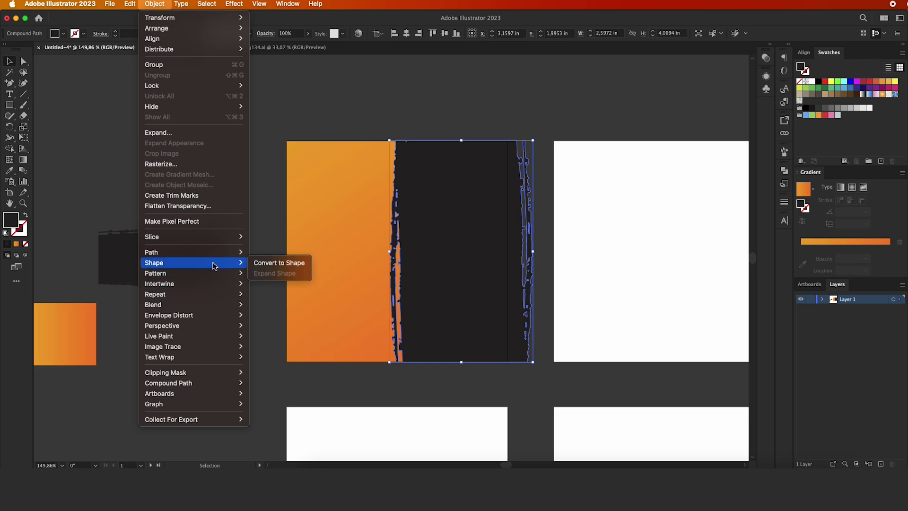
pyautogui.moveTo(169, 383)
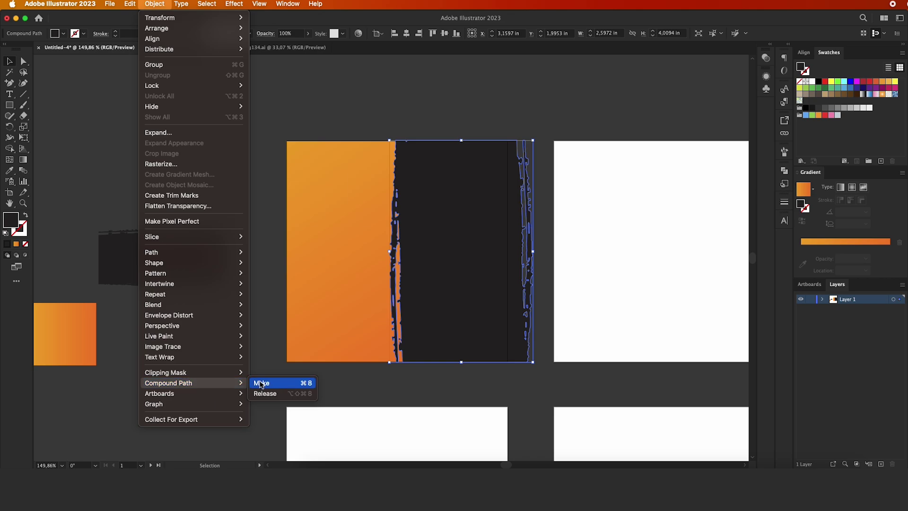
pyautogui.click(262, 382)
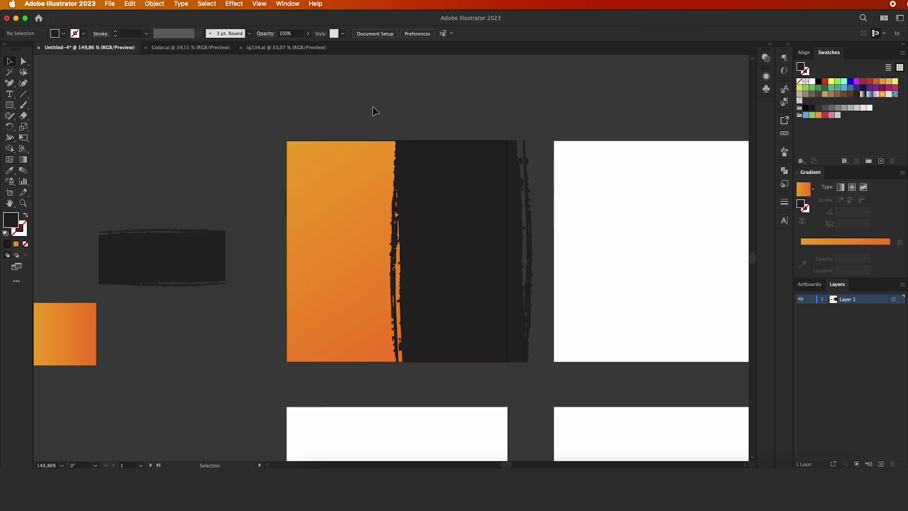
# Paste the gamer photo, scale it to the artboard's height and place it against the orange panel
pyautogui.hotkey('ctrl', 'v')
pyautogui.scroll(3, 475, 178)
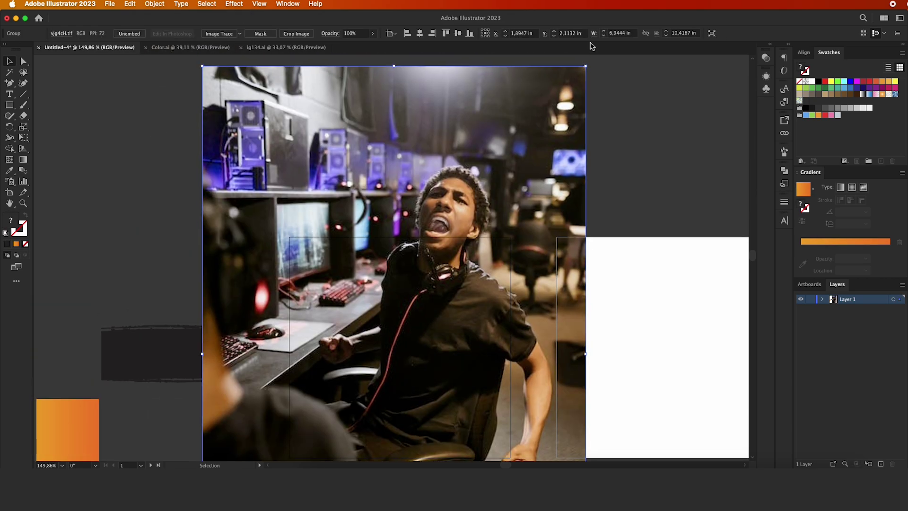
pyautogui.moveTo(585, 62)
pyautogui.mouseDown()
pyautogui.moveTo(406, 289)
pyautogui.moveTo(398, 345)
pyautogui.mouseUp()
pyautogui.moveTo(303, 446); pyautogui.dragTo(442, 317)
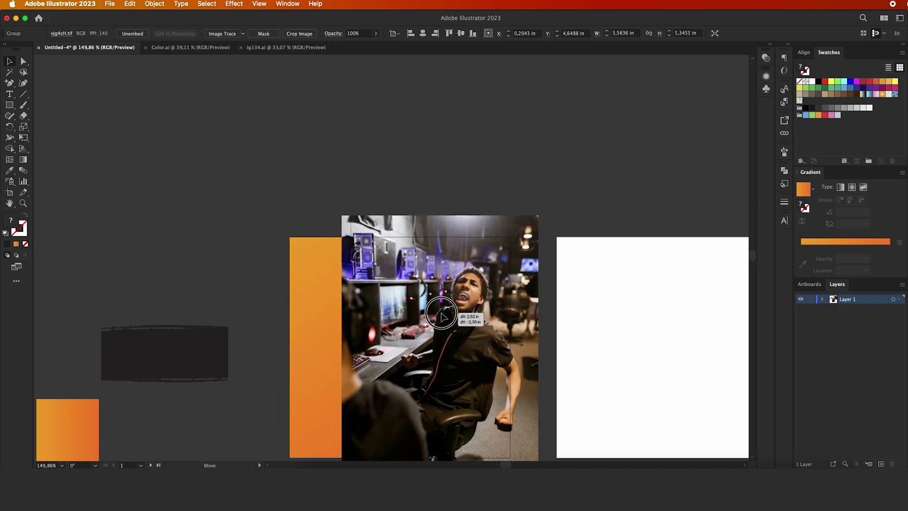
pyautogui.scroll(-3, 442, 316)
pyautogui.moveTo(371, 435); pyautogui.dragTo(395, 381)
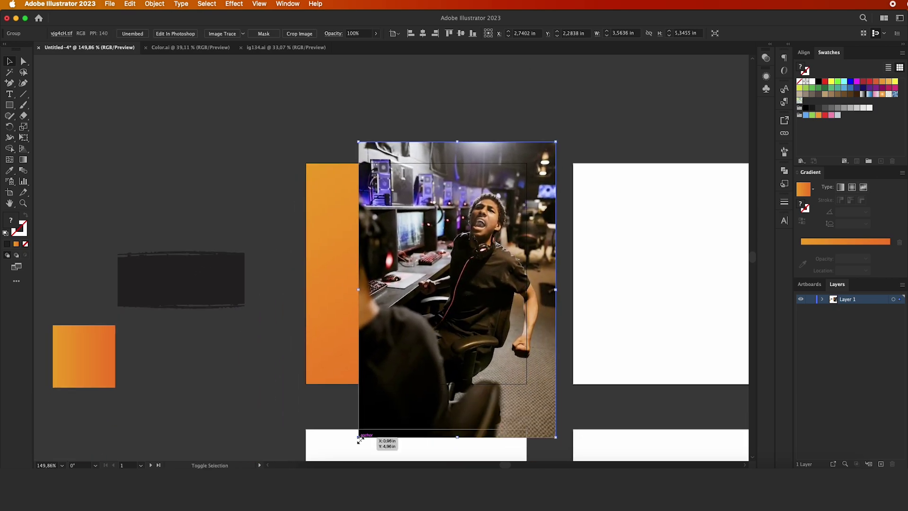
pyautogui.moveTo(480, 207); pyautogui.dragTo(472, 231)
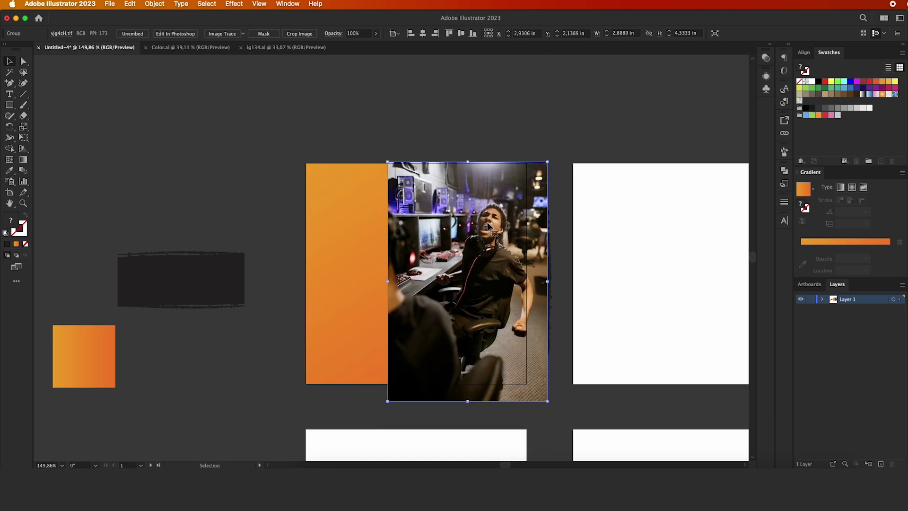
# Bring the grunge shape to front and make a clipping mask with the photo
pyautogui.click(549, 276)
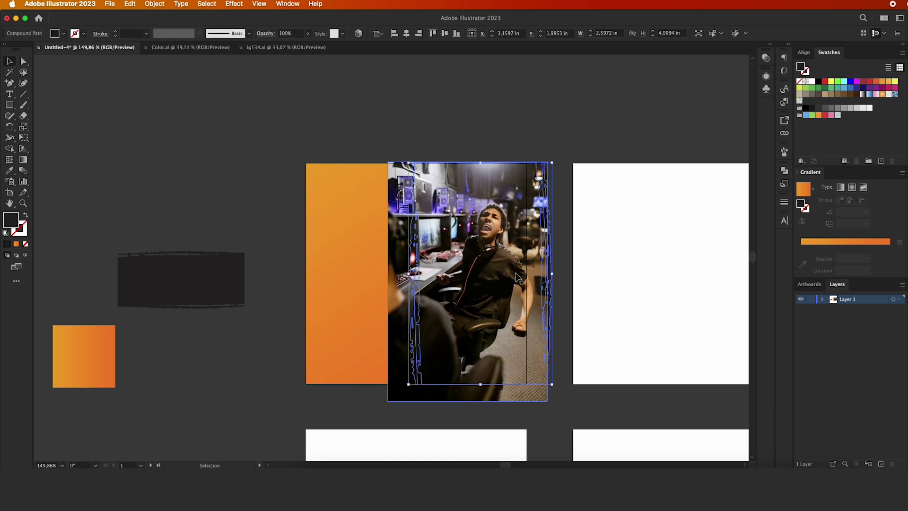
pyautogui.rightClick(509, 274)
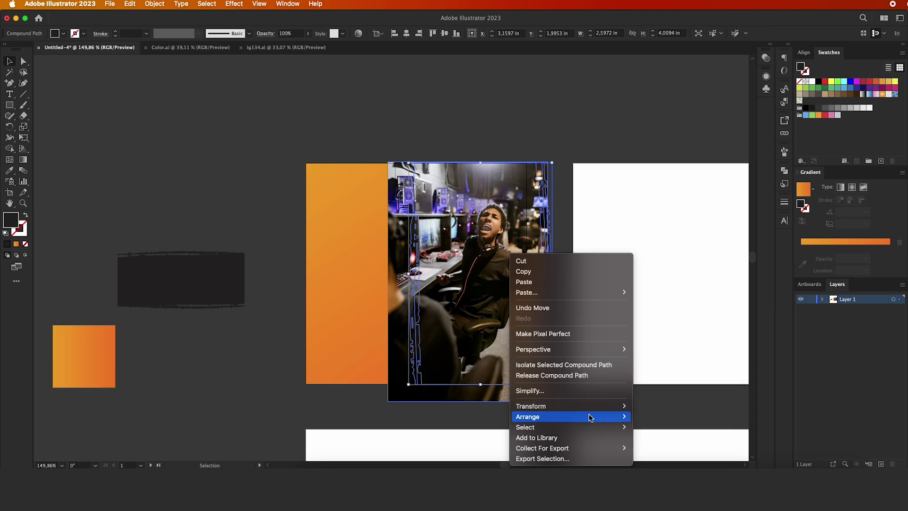
pyautogui.click(643, 415)
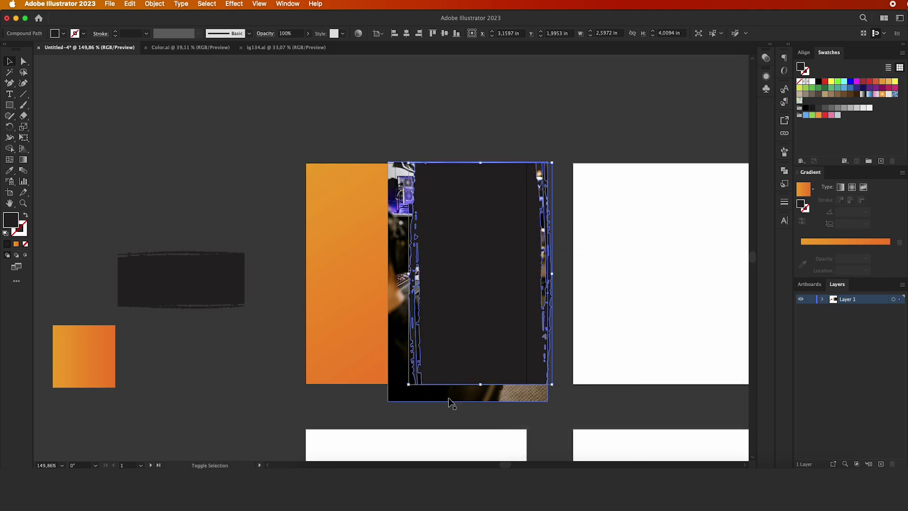
pyautogui.keyDown('shift'); pyautogui.click(448, 398); pyautogui.keyUp('shift')
pyautogui.rightClick(474, 280)
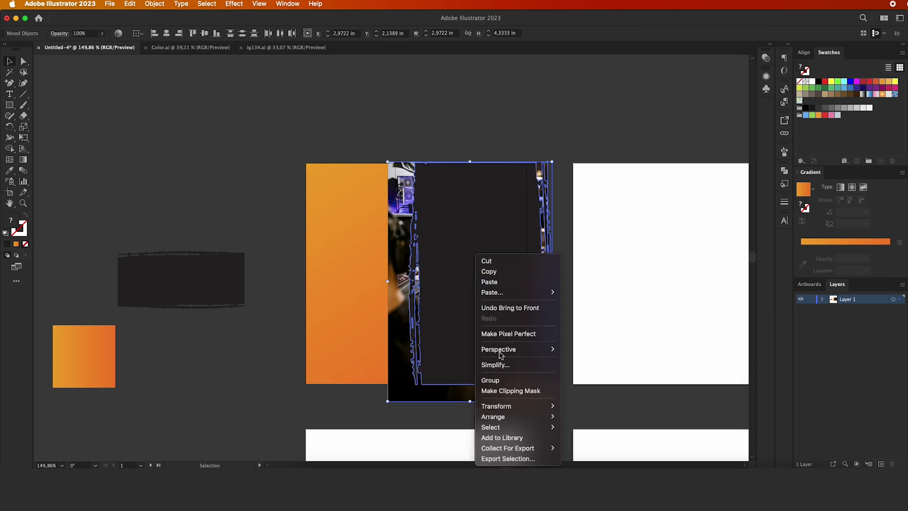
pyautogui.click(510, 390)
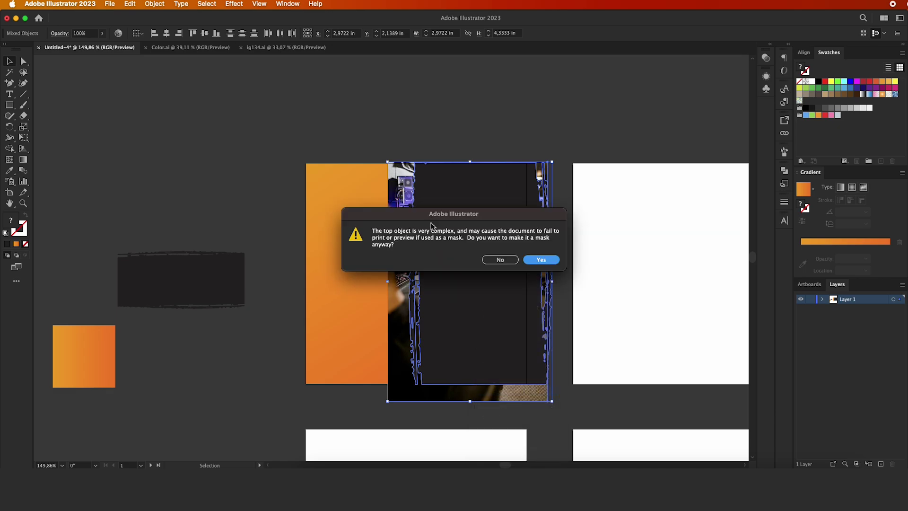
pyautogui.click(542, 261)
# Enlarge and reposition the gamer photo inside its grunge-edged clipping frame, then exit isolation
pyautogui.click(455, 132)
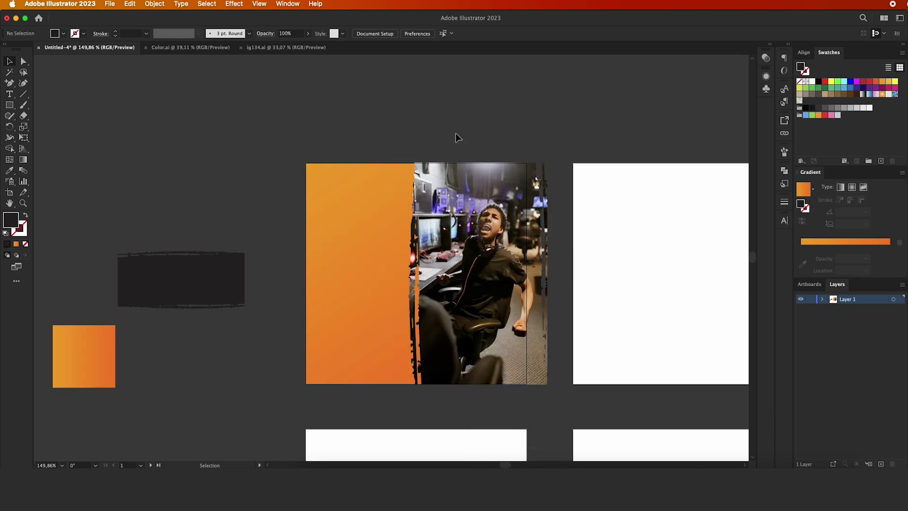
pyautogui.hscroll(-2, 371, 129)
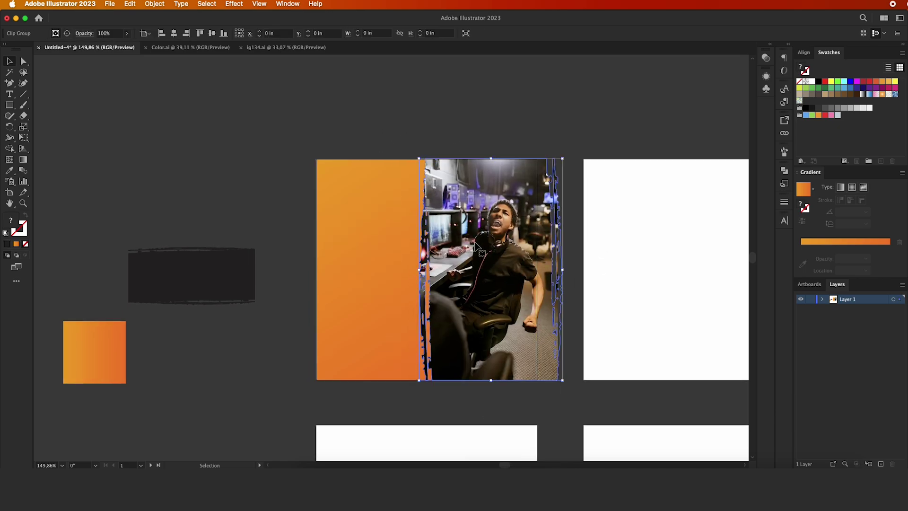
pyautogui.doubleClick(476, 245)
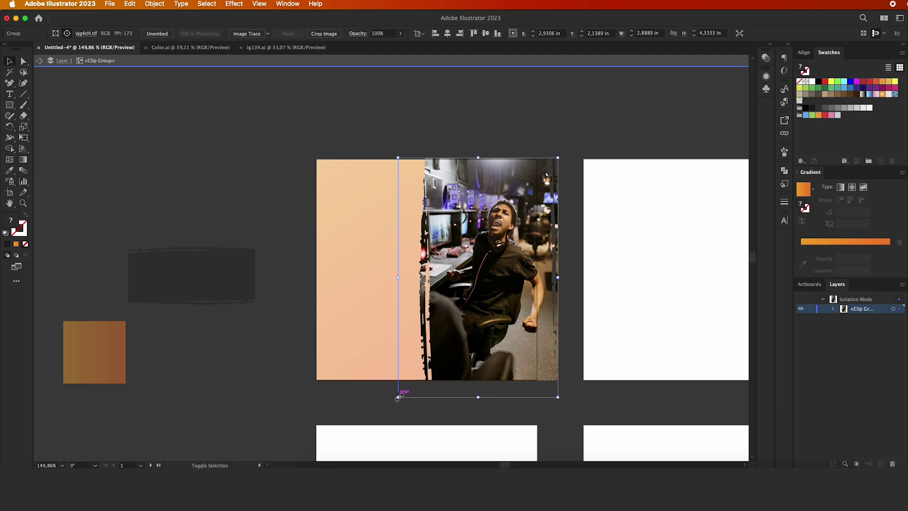
pyautogui.moveTo(398, 397); pyautogui.dragTo(321, 464)
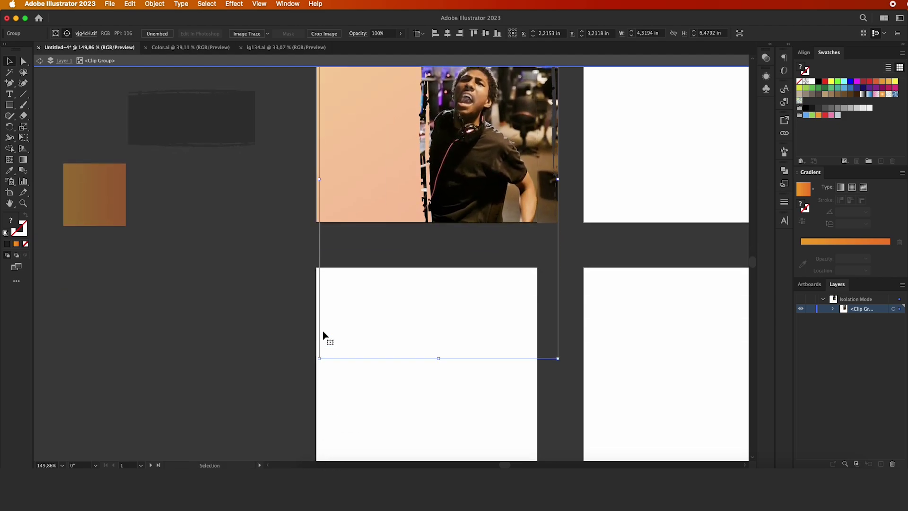
pyautogui.scroll(3, 406, 220)
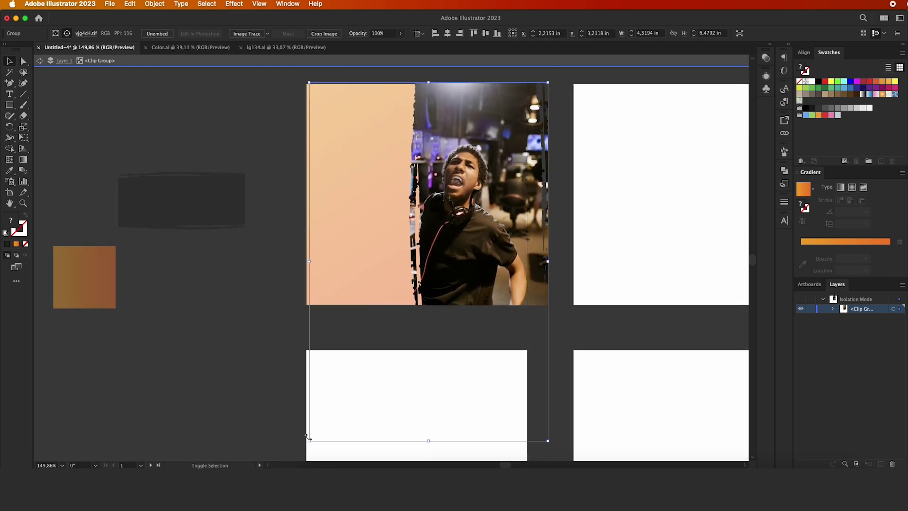
pyautogui.moveTo(309, 440); pyautogui.dragTo(334, 390)
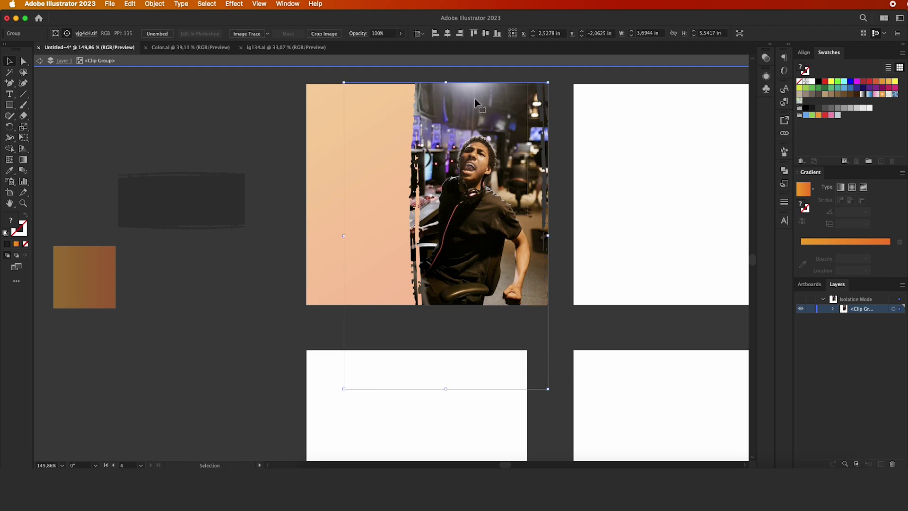
pyautogui.click(494, 61)
pyautogui.scroll(2, 439, 76)
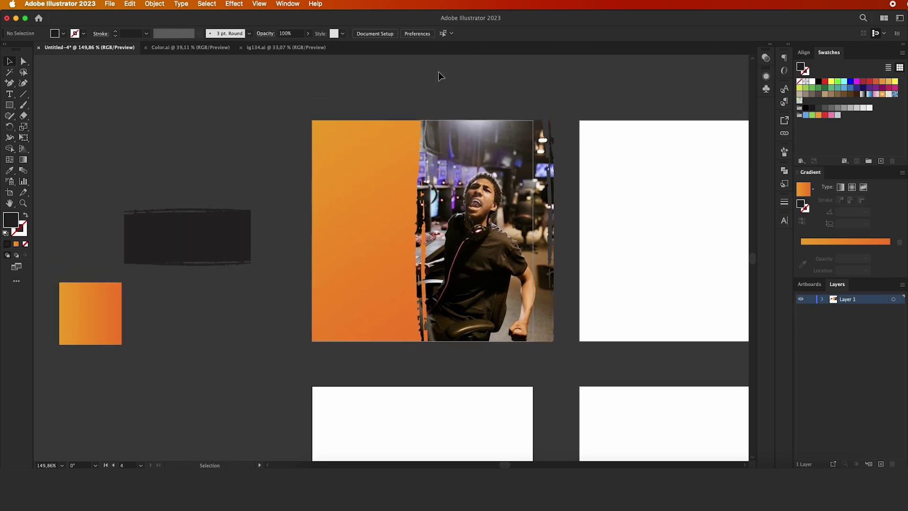
# Duplicate the dark brush-stroke shape across the first post, bring it to front, and enlarge it
pyautogui.click(196, 225)
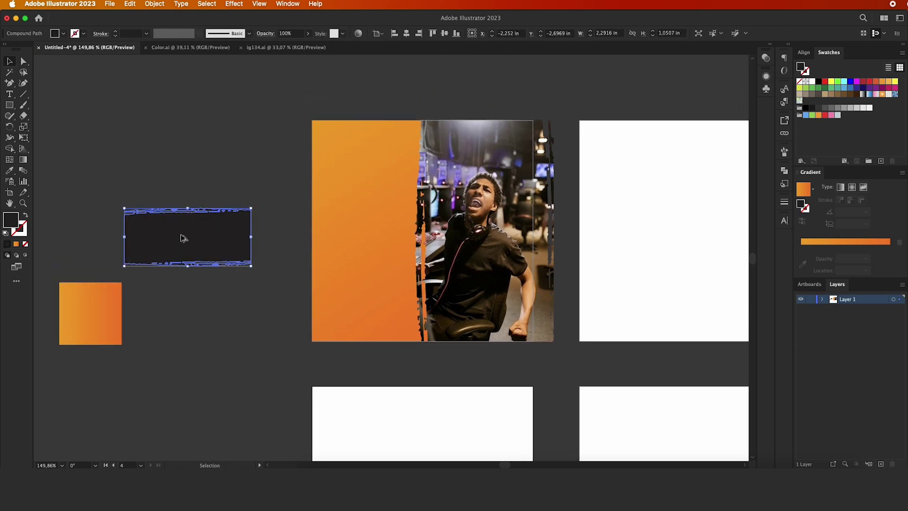
pyautogui.moveTo(183, 237); pyautogui.dragTo(370, 266)
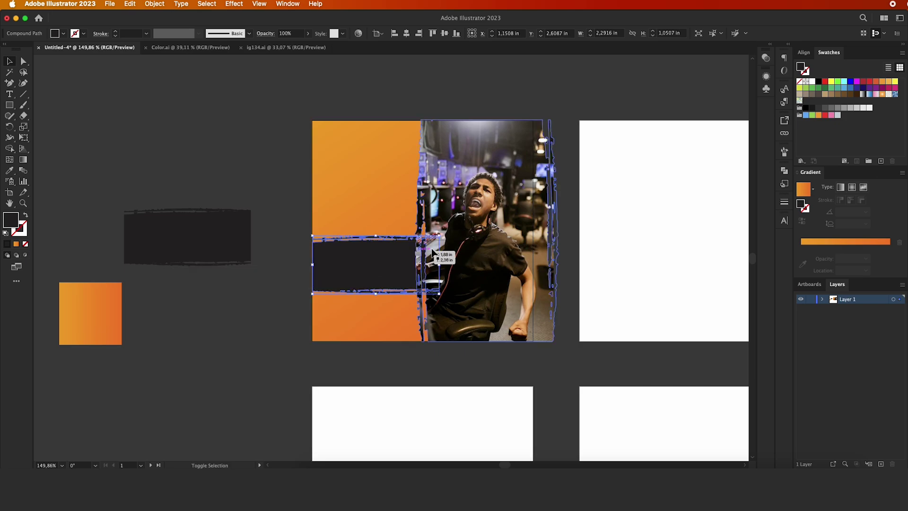
pyautogui.rightClick(389, 261)
pyautogui.moveTo(407, 416)
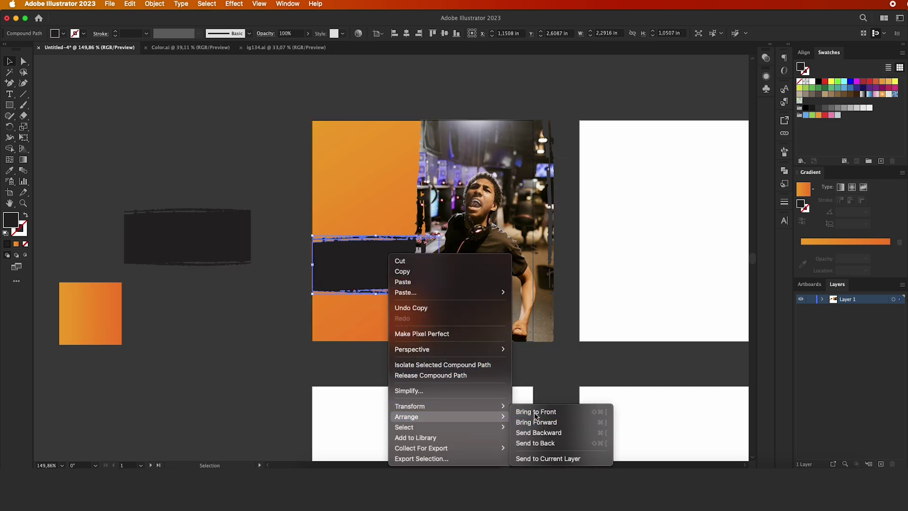
pyautogui.click(535, 411)
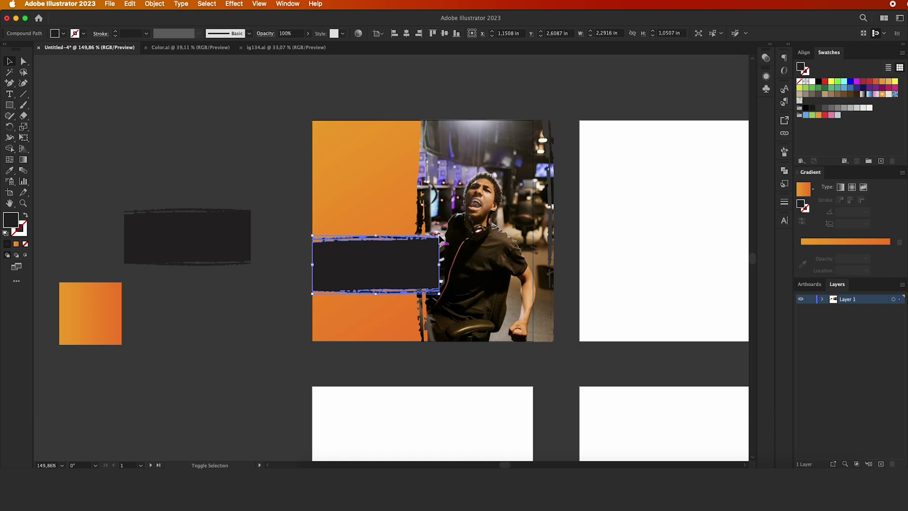
pyautogui.moveTo(438, 235); pyautogui.dragTo(470, 215)
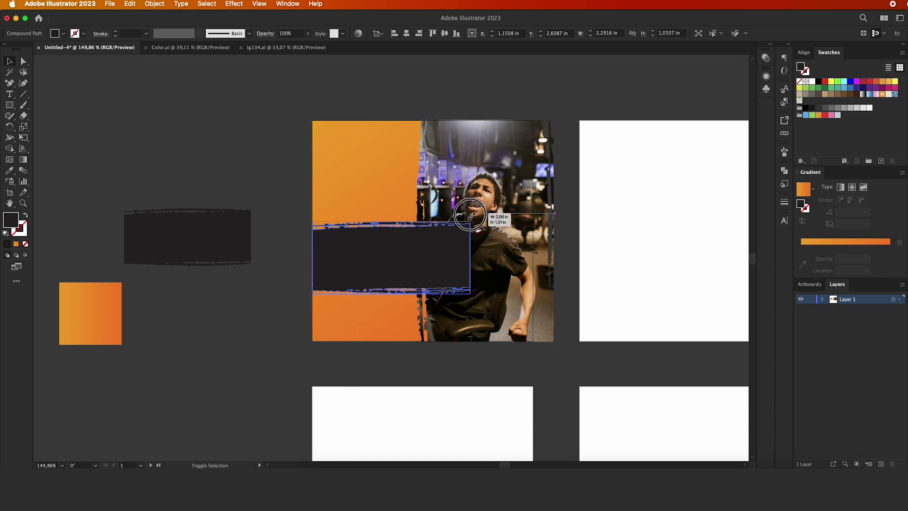
# Create a two-line text object reading 'NEW' and 'MATCH' on the pasteboard beside the first post
pyautogui.click(267, 217)
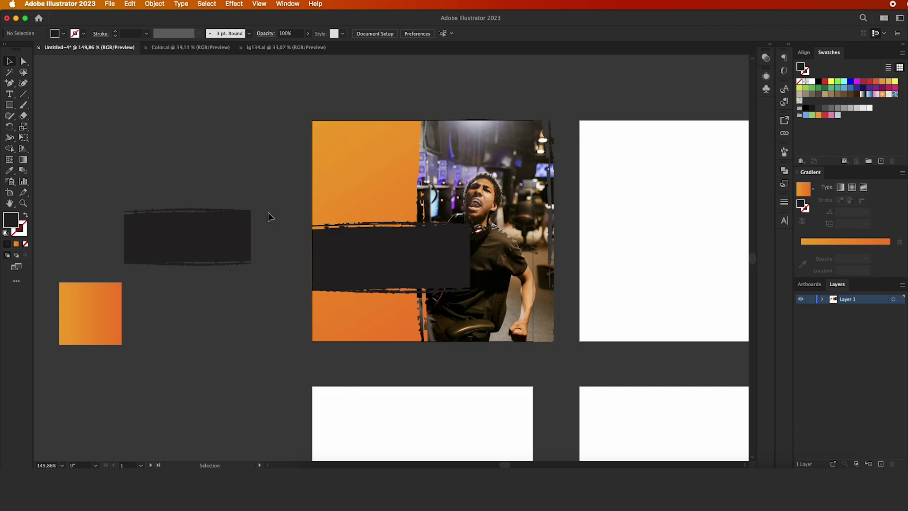
pyautogui.scroll(2, 267, 216)
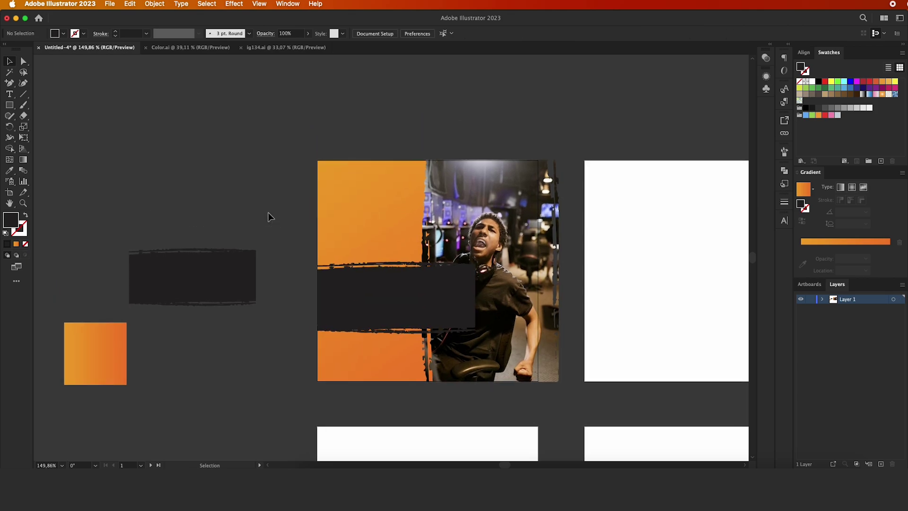
pyautogui.click(9, 95)
pyautogui.click(208, 164)
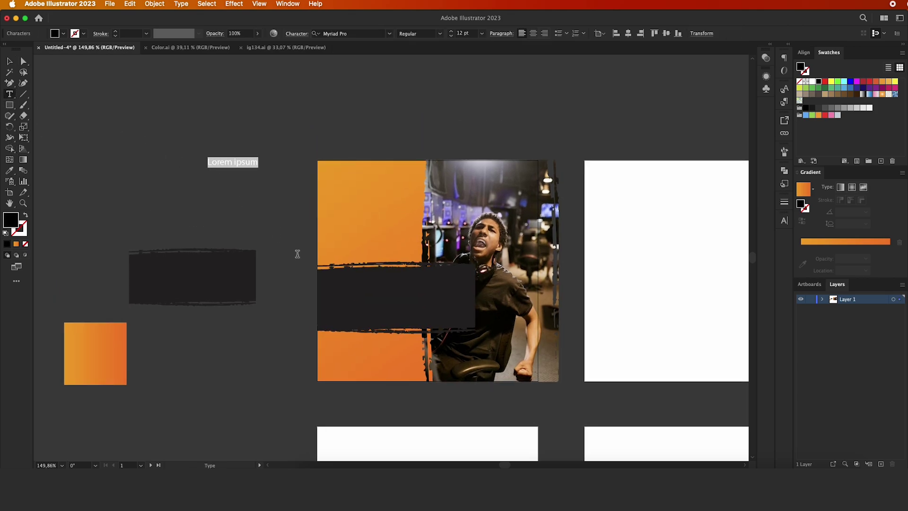
pyautogui.write('N')
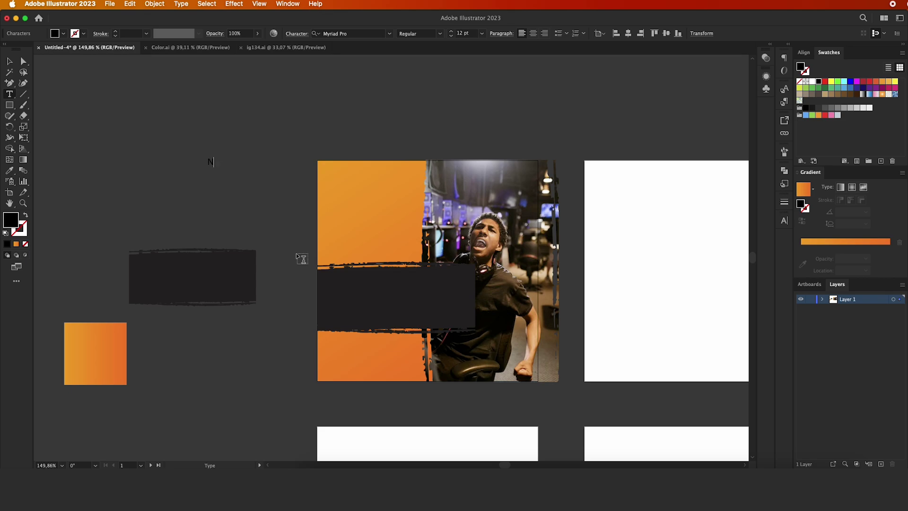
pyautogui.write('EW')
pyautogui.press('Return')
pyautogui.write('S')
pyautogui.write('TAR')
pyautogui.write('T')
pyautogui.press('BackSpace')
pyautogui.press('BackSpace')
pyautogui.press('BackSpace')
pyautogui.press('BackSpace')
pyautogui.press('BackSpace')
pyautogui.write('MAT')
pyautogui.click(9, 65)
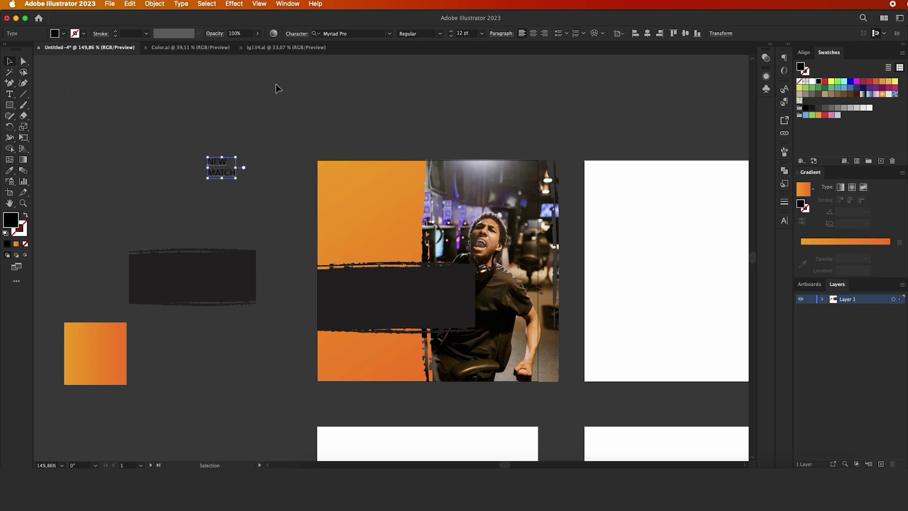
# Set the NEW MATCH heading to Russo One and size it in the post's top-left corner
pyautogui.click(336, 34)
pyautogui.click(338, 34)
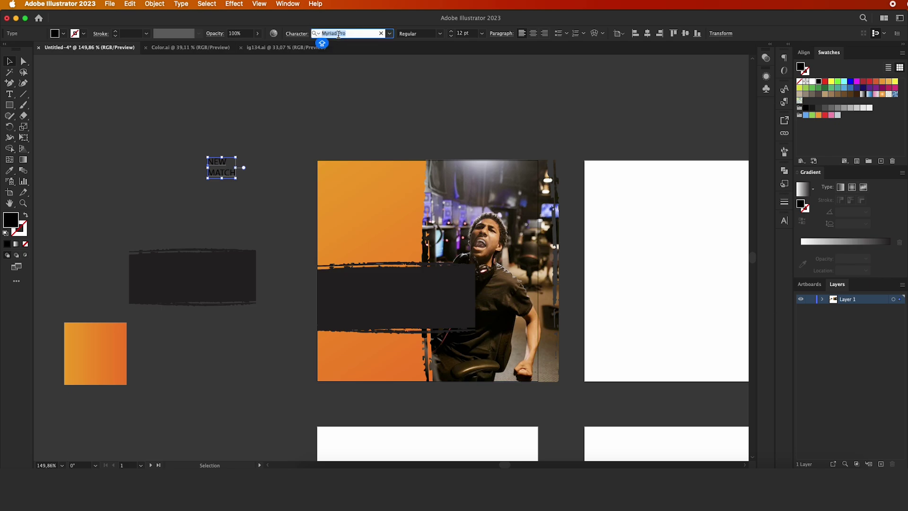
pyautogui.write('RUS')
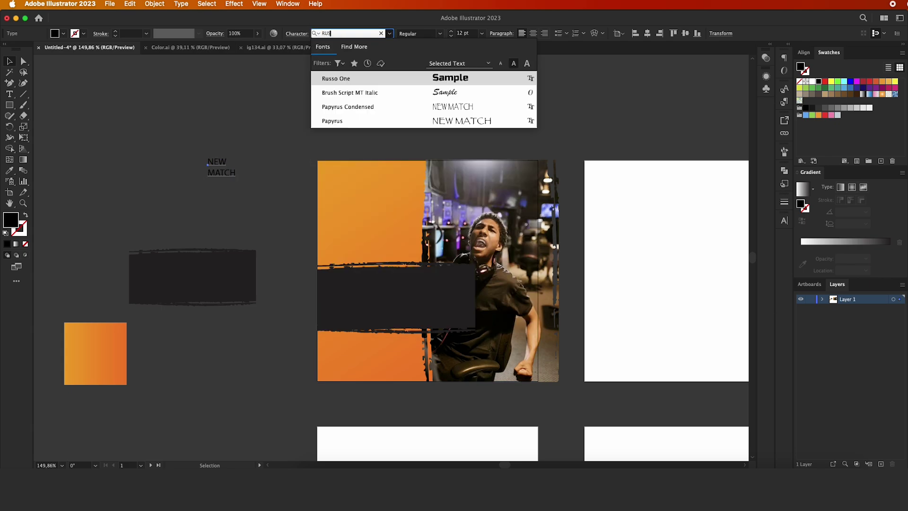
pyautogui.click(358, 85)
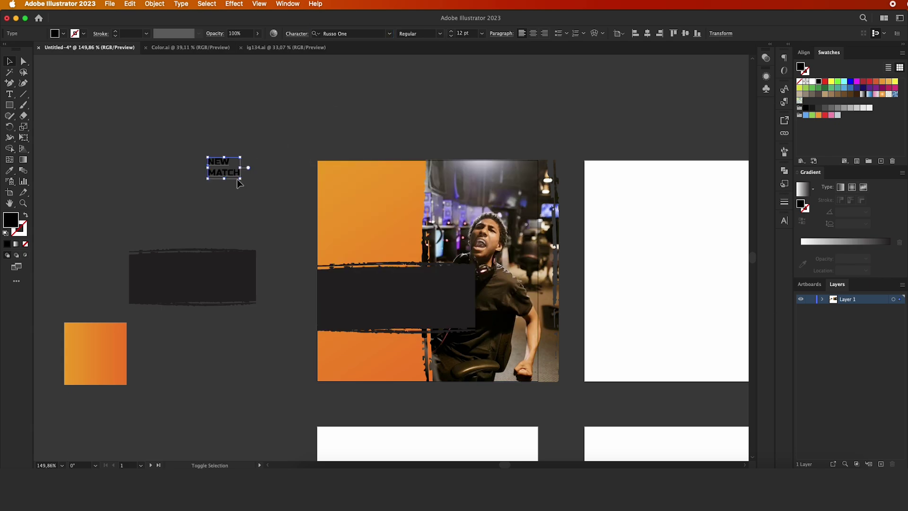
pyautogui.moveTo(239, 178); pyautogui.dragTo(291, 212)
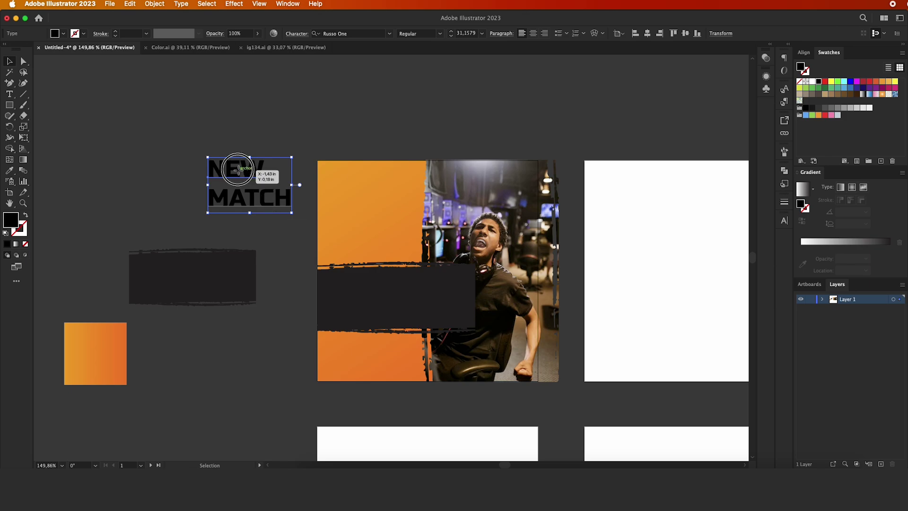
pyautogui.moveTo(237, 169); pyautogui.dragTo(356, 181)
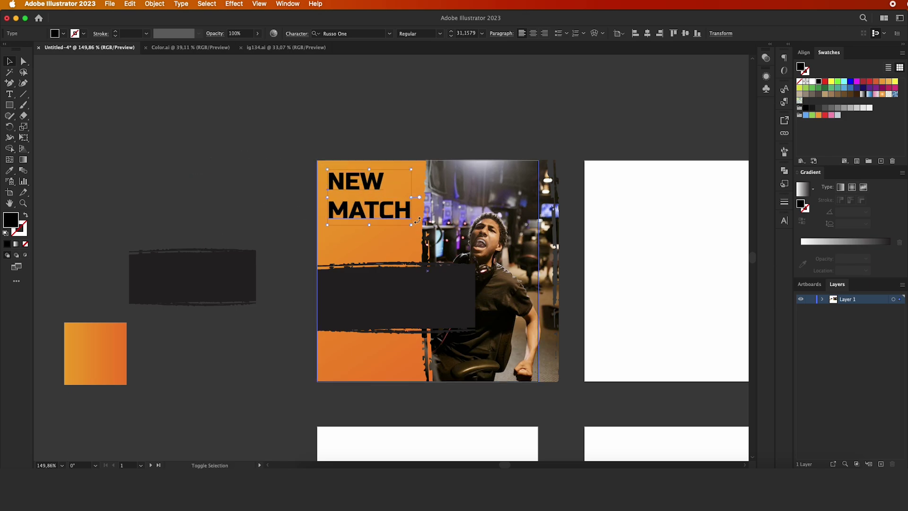
pyautogui.moveTo(412, 225); pyautogui.dragTo(397, 211)
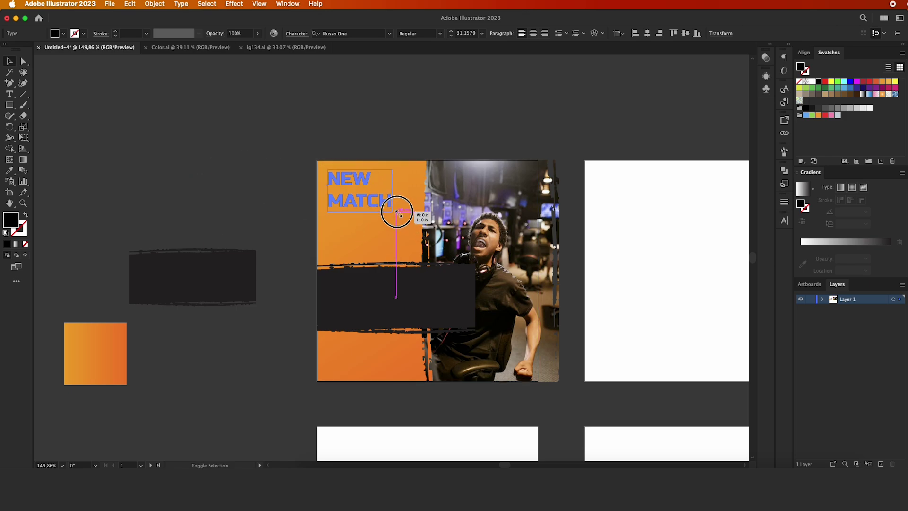
pyautogui.moveTo(397, 212); pyautogui.dragTo(396, 211)
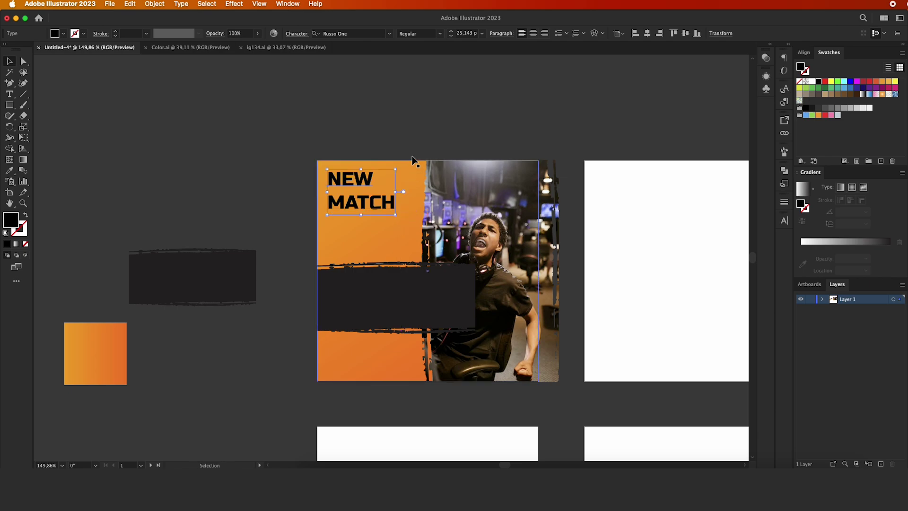
# Fill the NEW MATCH headline with the white swatch
pyautogui.click(392, 151)
pyautogui.click(362, 174)
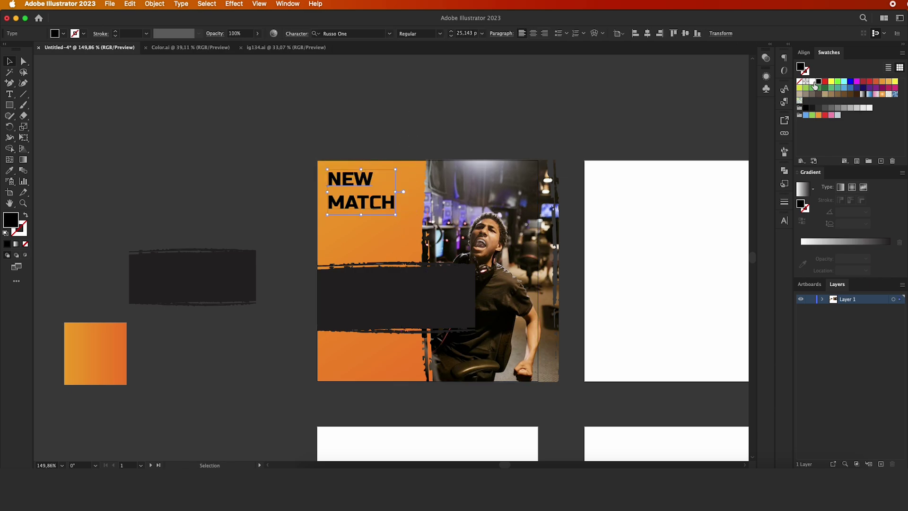
pyautogui.click(813, 83)
pyautogui.click(536, 114)
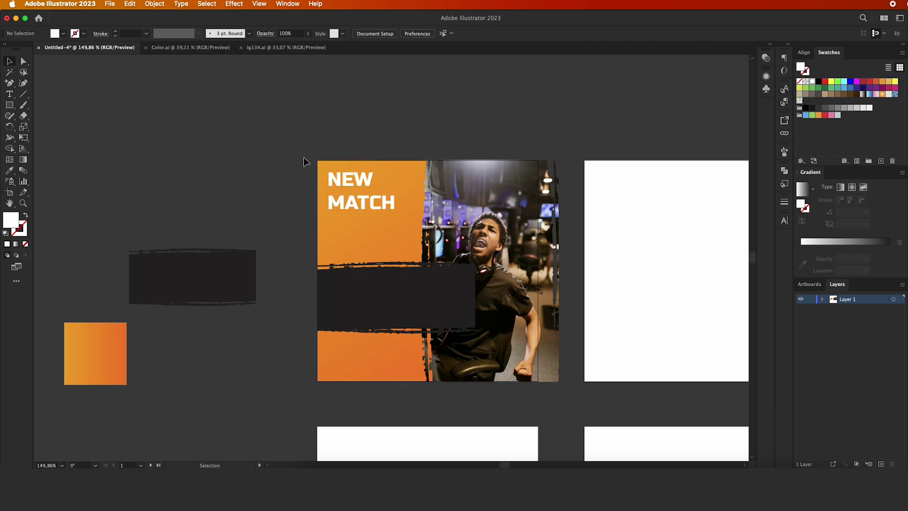
pyautogui.scroll(1, 304, 157)
# Copy the white G diamond logo from ig134.ai and paste it into Untitled-4
pyautogui.click(267, 47)
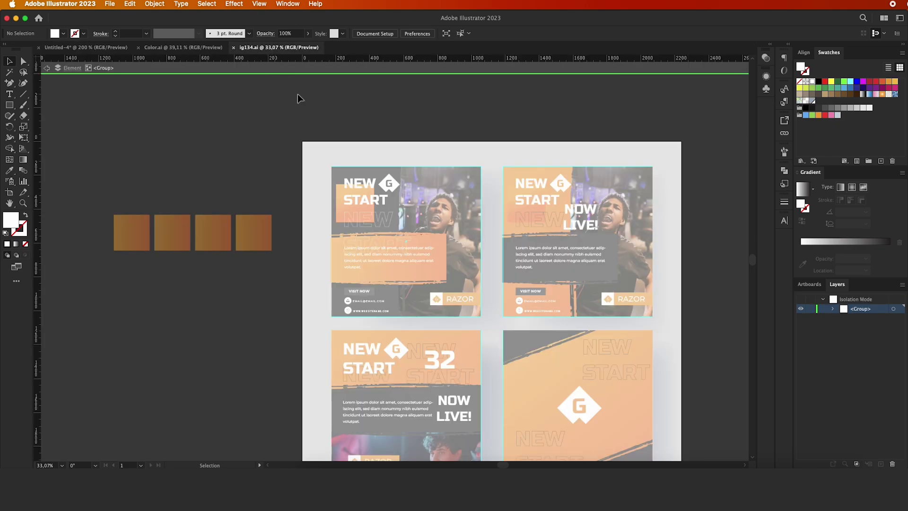
pyautogui.click(397, 184)
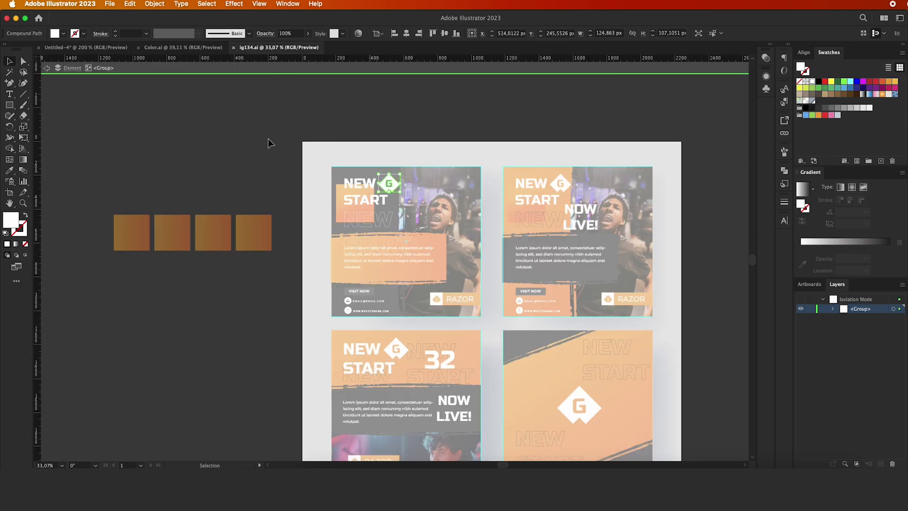
pyautogui.click(105, 47)
pyautogui.click(131, 4)
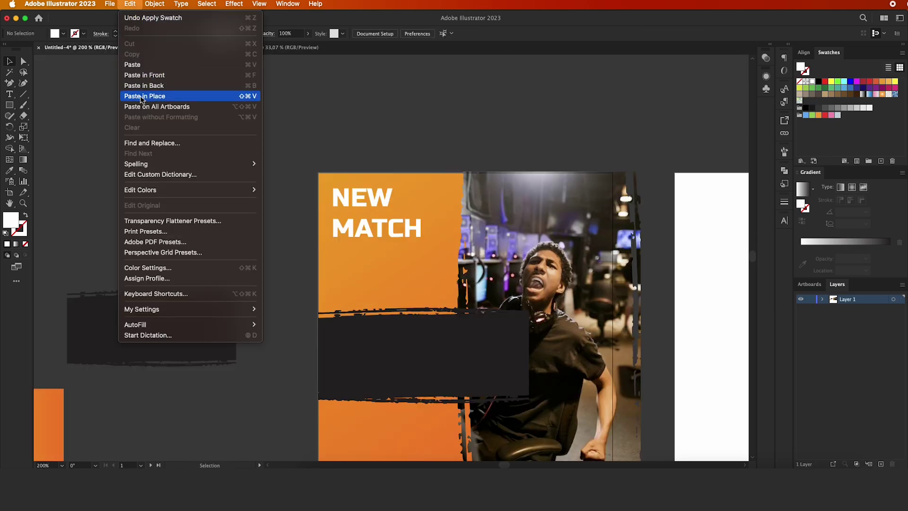
pyautogui.click(141, 63)
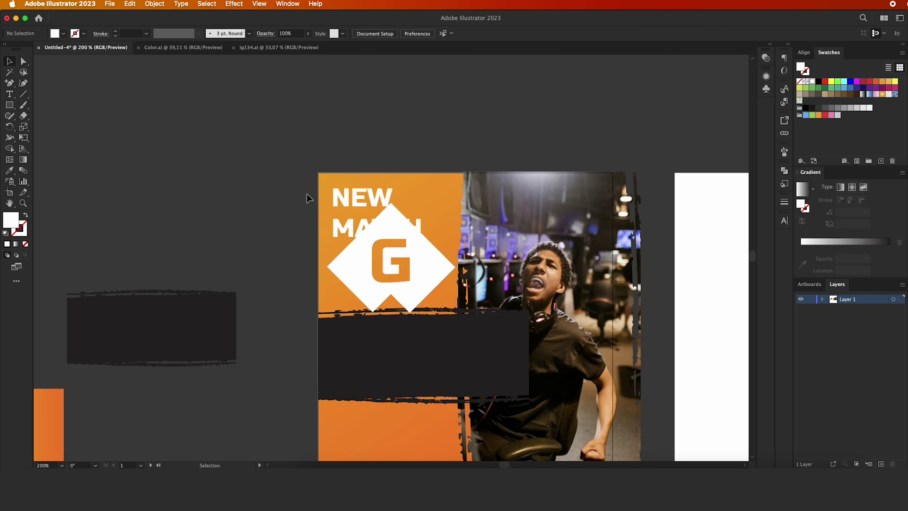
# Shrink the G diamond logo and place it beside the word NEW
pyautogui.keyDown('shift'); pyautogui.click(455, 314); pyautogui.keyUp('shift')
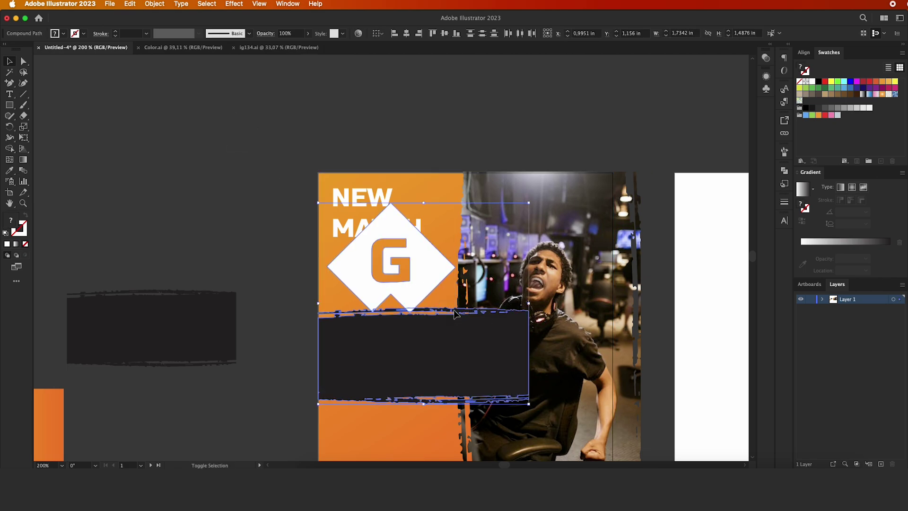
pyautogui.click(228, 257)
pyautogui.click(391, 264)
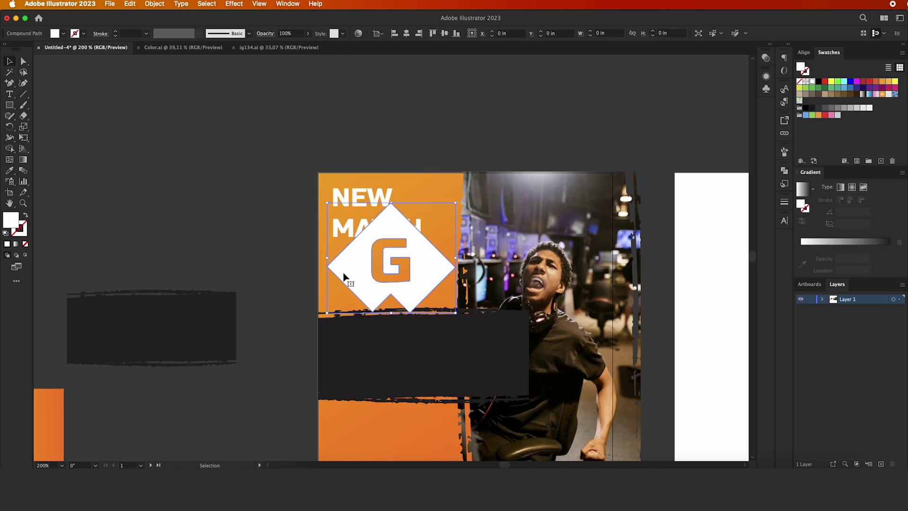
pyautogui.moveTo(455, 312)
pyautogui.mouseDown()
pyautogui.moveTo(416, 283)
pyautogui.moveTo(439, 207)
pyautogui.moveTo(432, 214)
pyautogui.mouseUp()
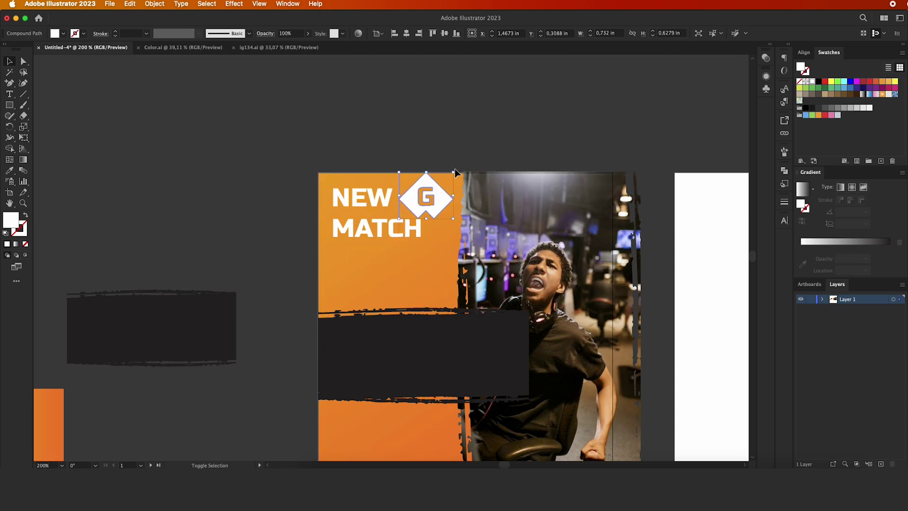
pyautogui.moveTo(456, 173); pyautogui.dragTo(427, 201)
pyautogui.click(437, 81)
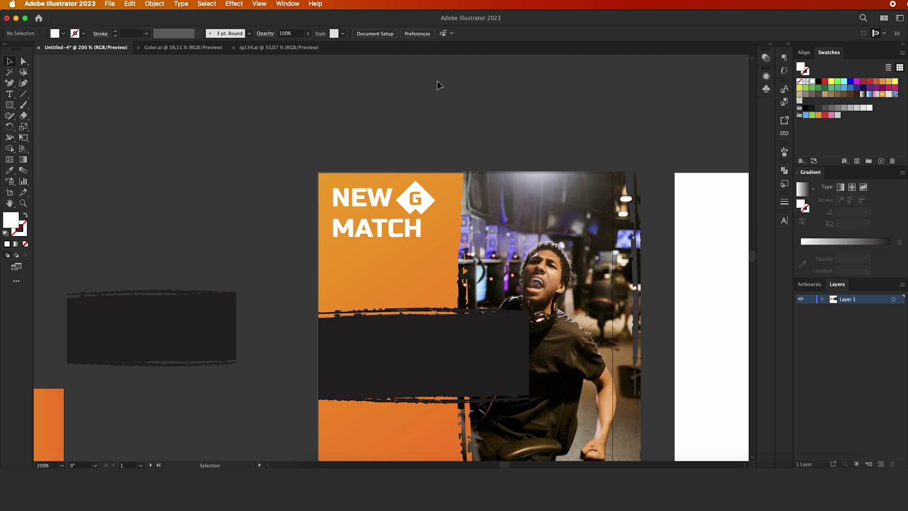
# Duplicate the NEW MATCH headline directly below the original and enlarge the copy
pyautogui.click(359, 196)
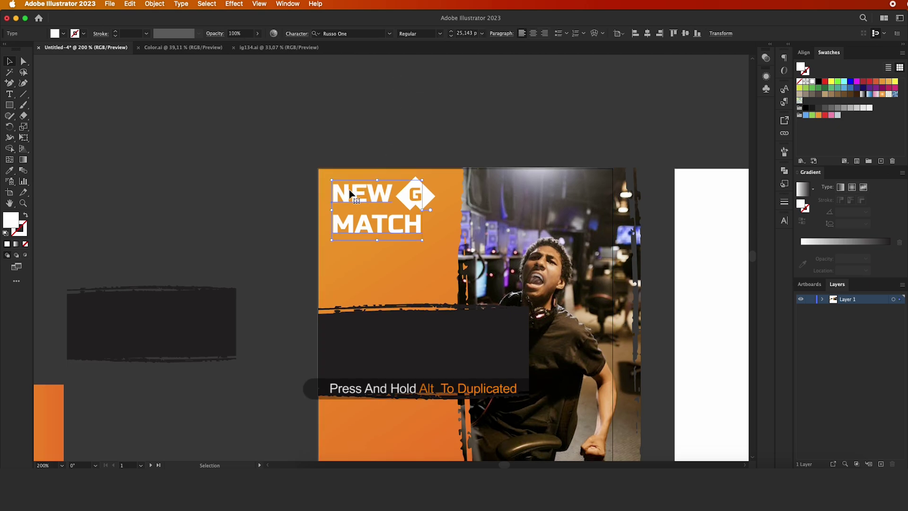
pyautogui.moveTo(359, 177); pyautogui.dragTo(359, 229)
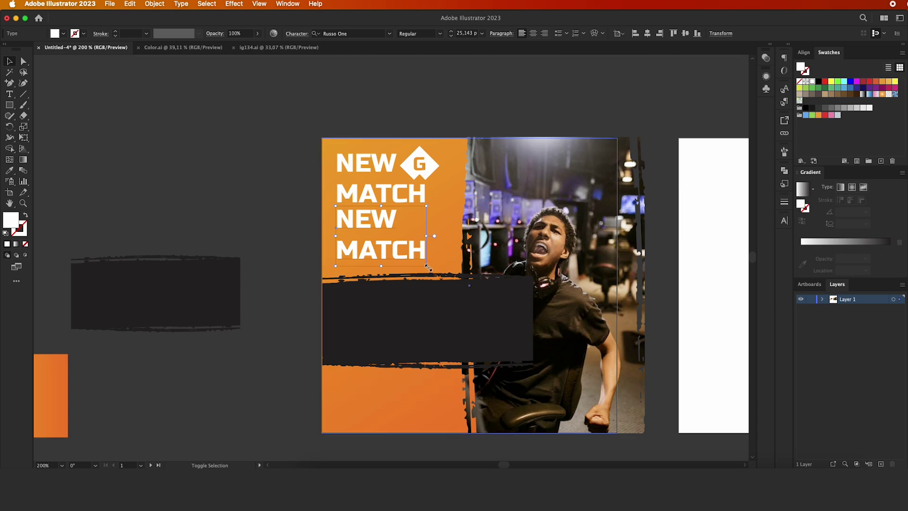
pyautogui.moveTo(426, 265)
pyautogui.mouseDown()
pyautogui.moveTo(486, 339)
pyautogui.moveTo(479, 331)
pyautogui.mouseUp()
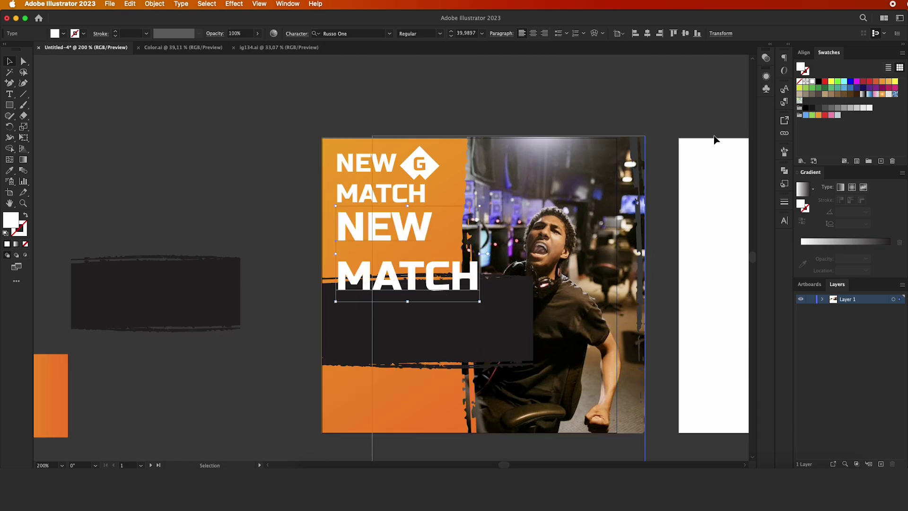
# Make the copy black outlined letters at 40 pt with a 0.25 pt stroke, nudged down
pyautogui.click(820, 82)
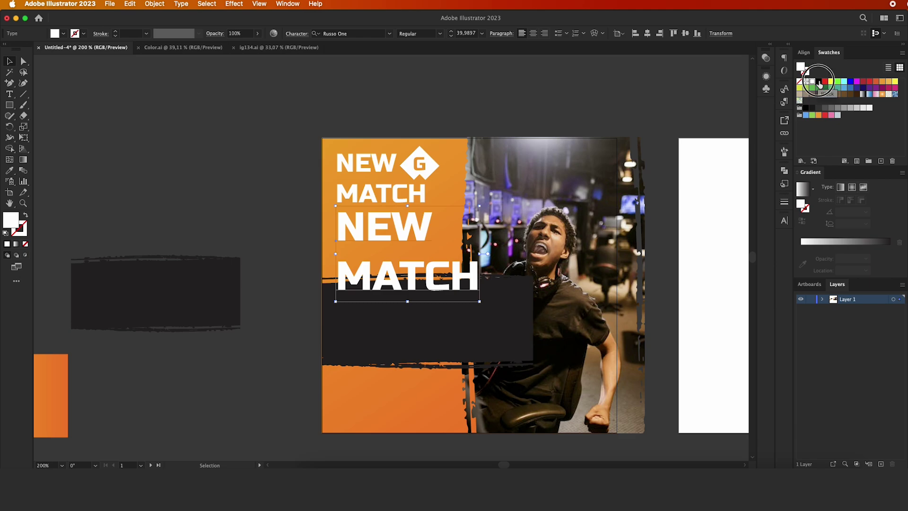
pyautogui.click(25, 216)
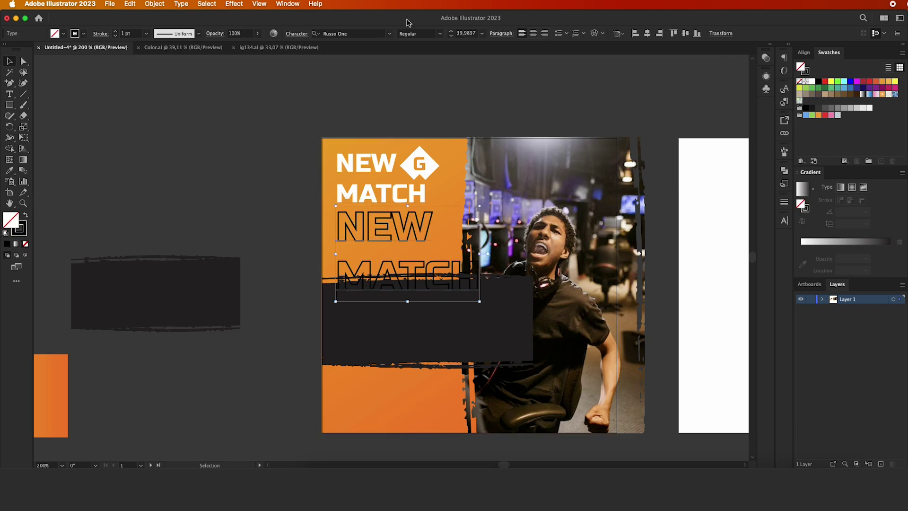
pyautogui.click(451, 36)
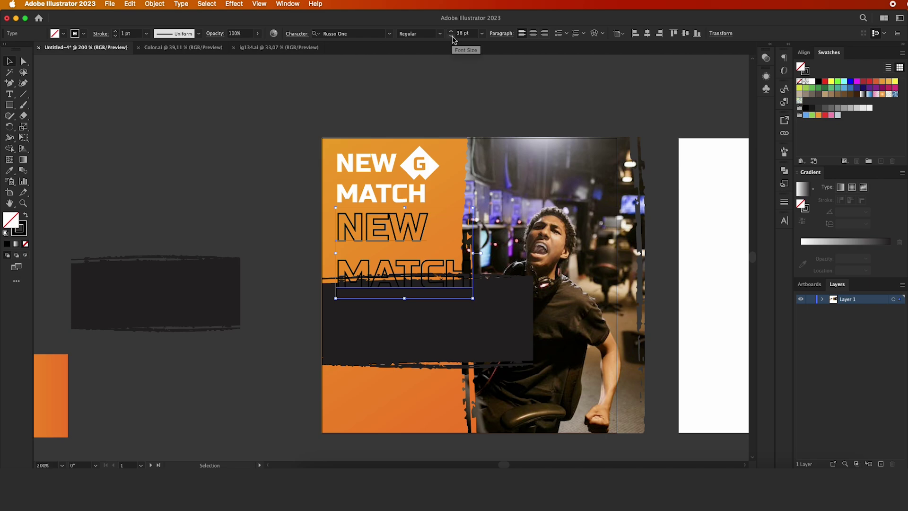
pyautogui.click(452, 32)
pyautogui.click(451, 32)
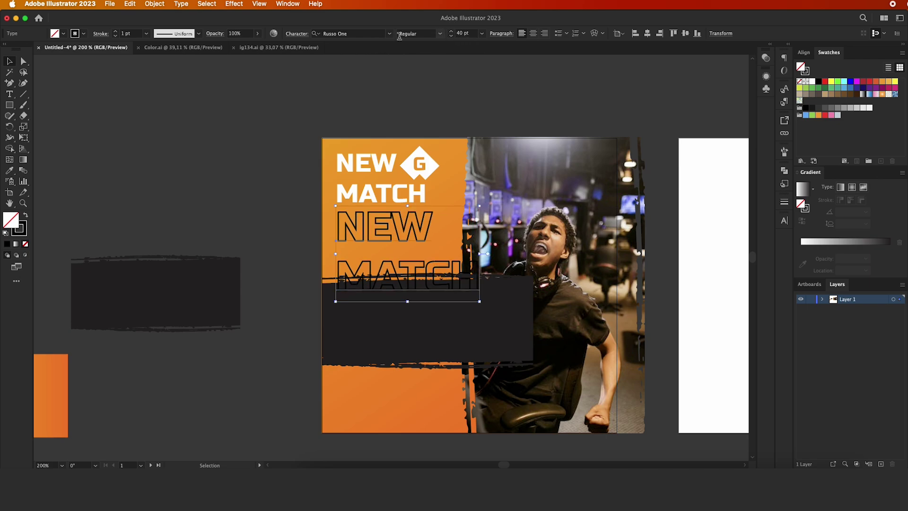
pyautogui.click(115, 36)
pyautogui.click(114, 36)
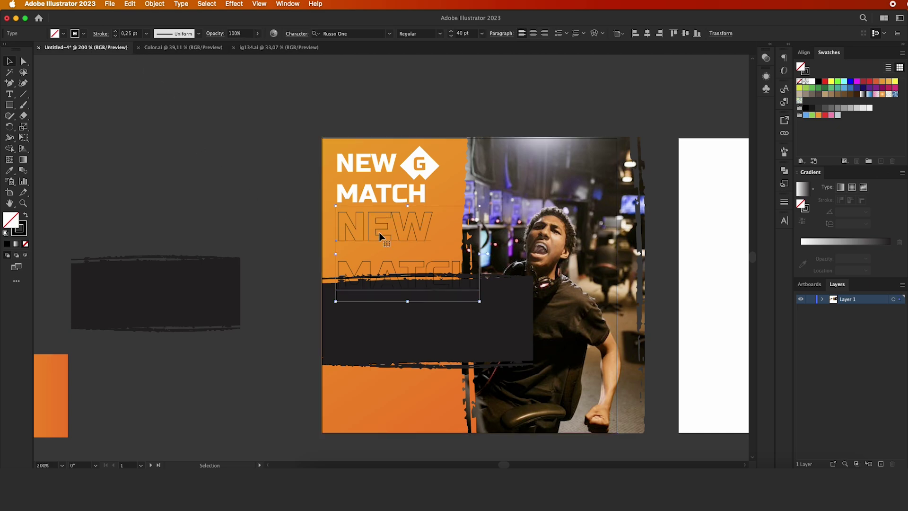
pyautogui.hotkey('shift', 'Down')
# Nudge the outlined NEW MATCH copy slightly upward toward the white heading
pyautogui.click(292, 196)
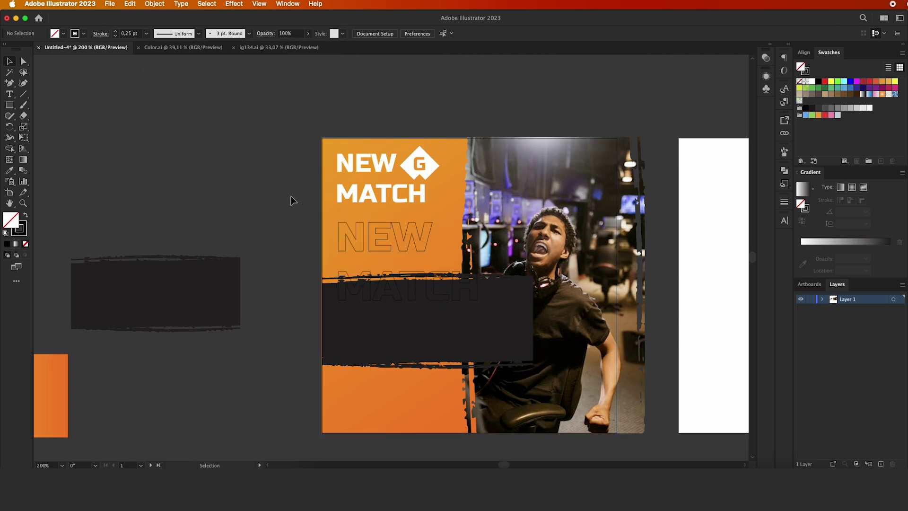
pyautogui.scroll(-2, 290, 196)
pyautogui.hscroll(-2, 291, 195)
pyautogui.click(442, 225)
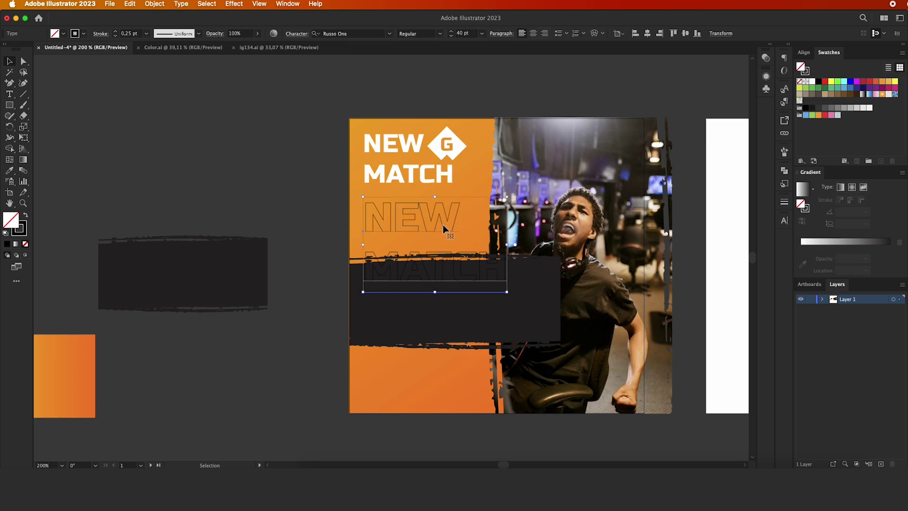
pyautogui.hotkey('shift', 'Up')
pyautogui.press('Down')
pyautogui.press('Down')
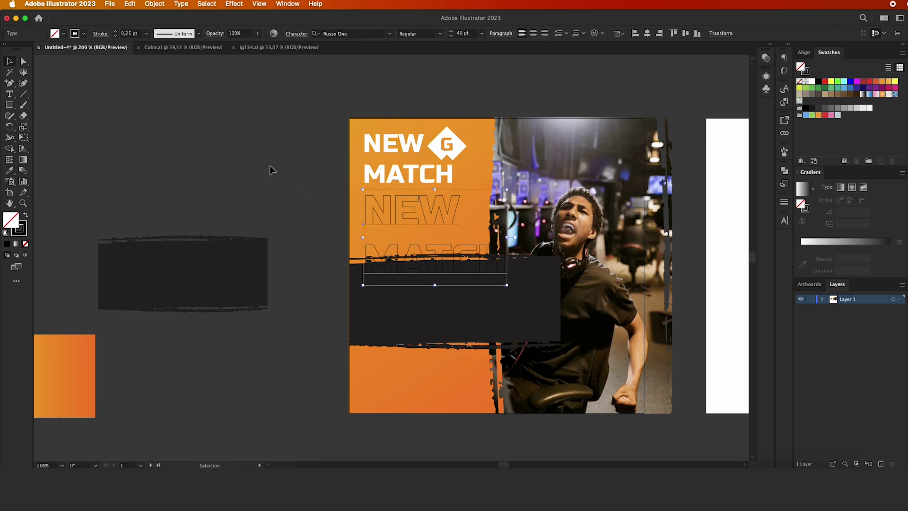
# Scroll across the artboard and select the dark brush shape
pyautogui.click(223, 154)
pyautogui.scroll(-1, 223, 154)
pyautogui.hscroll(-1, 223, 154)
pyautogui.hscroll(-1, 324, 207)
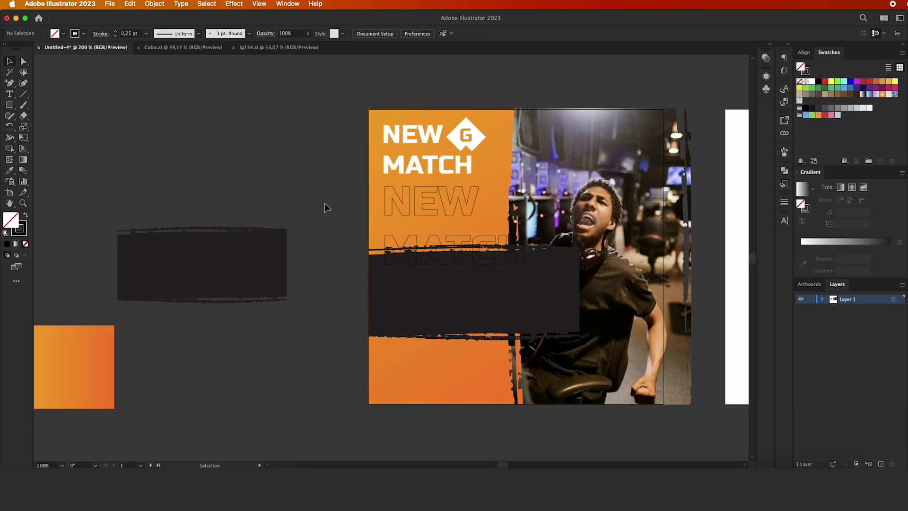
pyautogui.click(407, 299)
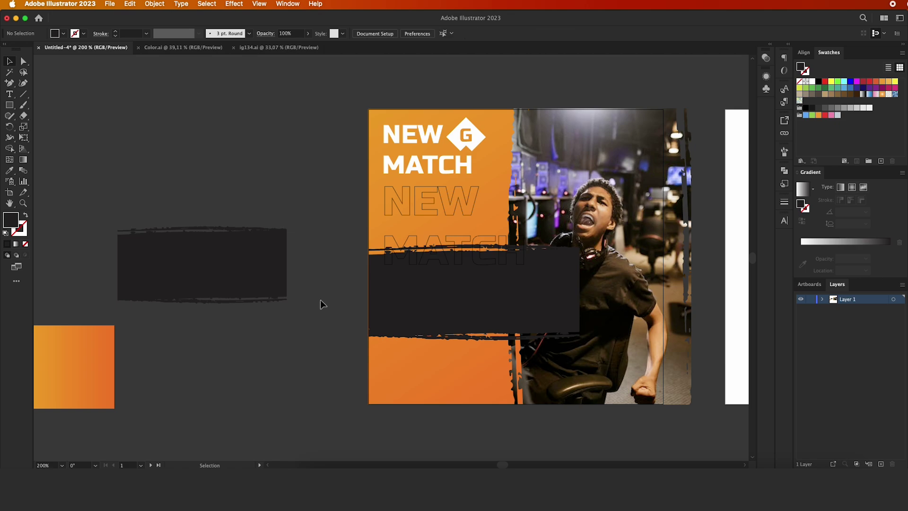
pyautogui.click(443, 292)
# Place a copy of the orange gradient square over the outlined headline
pyautogui.click(272, 375)
pyautogui.click(81, 368)
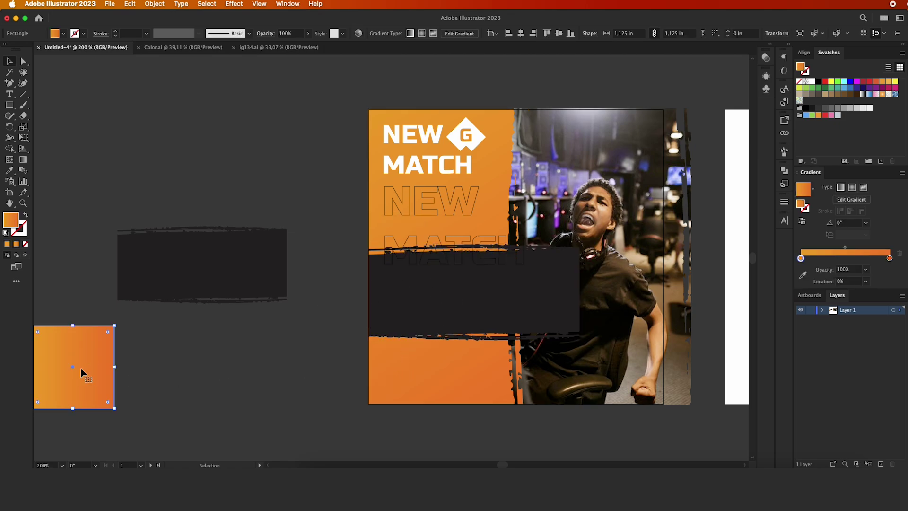
pyautogui.moveTo(72, 367); pyautogui.dragTo(452, 208)
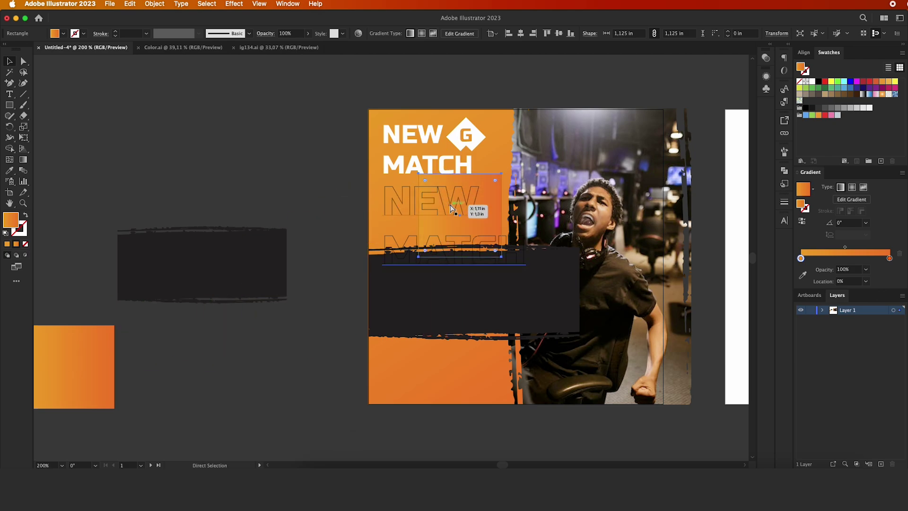
pyautogui.moveTo(452, 208); pyautogui.dragTo(478, 201)
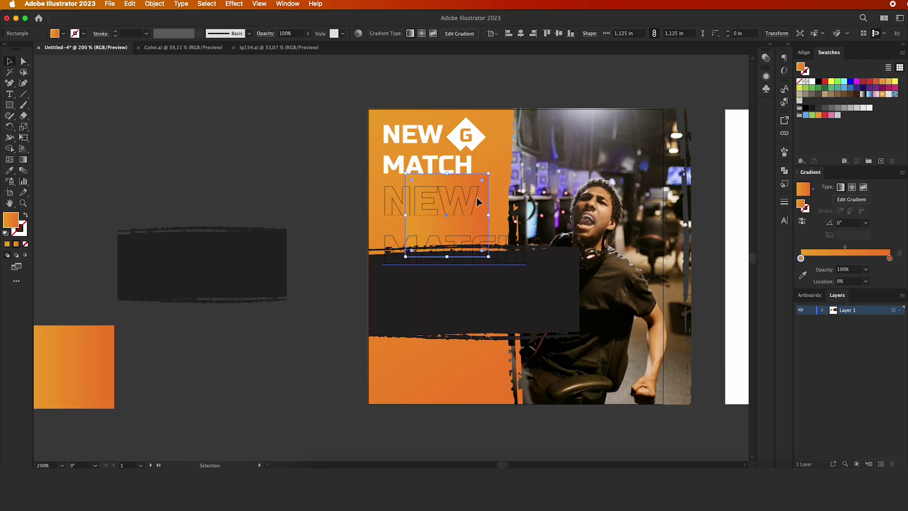
# Angle the square's gradient diagonally down-right across the outlined NEW
pyautogui.click(23, 160)
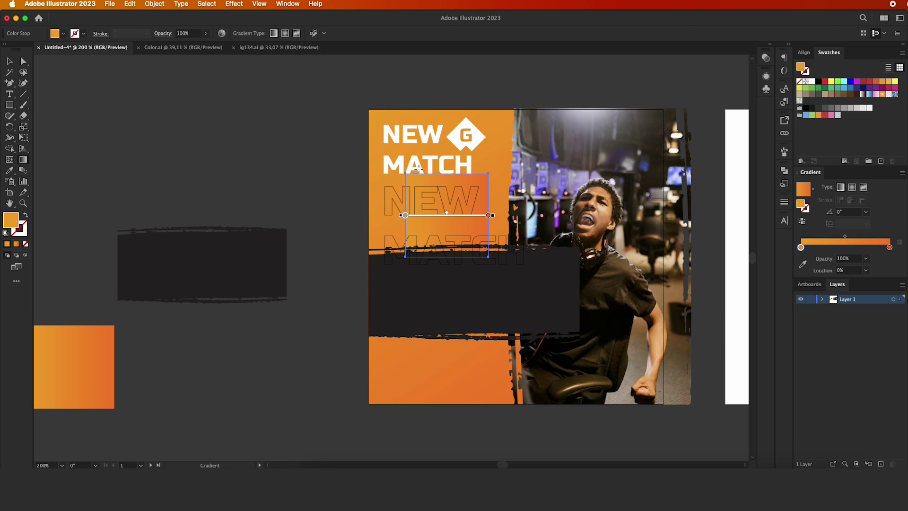
pyautogui.moveTo(417, 167); pyautogui.dragTo(479, 268)
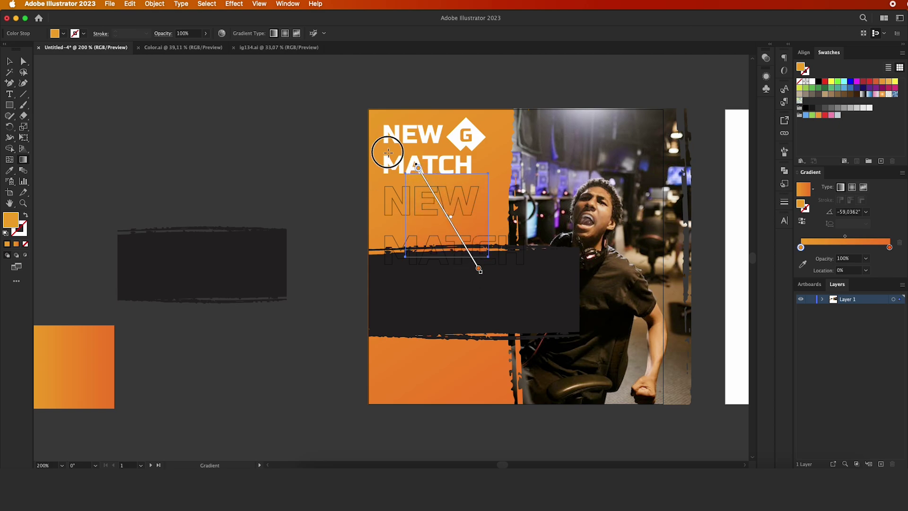
pyautogui.moveTo(387, 152); pyautogui.dragTo(457, 257)
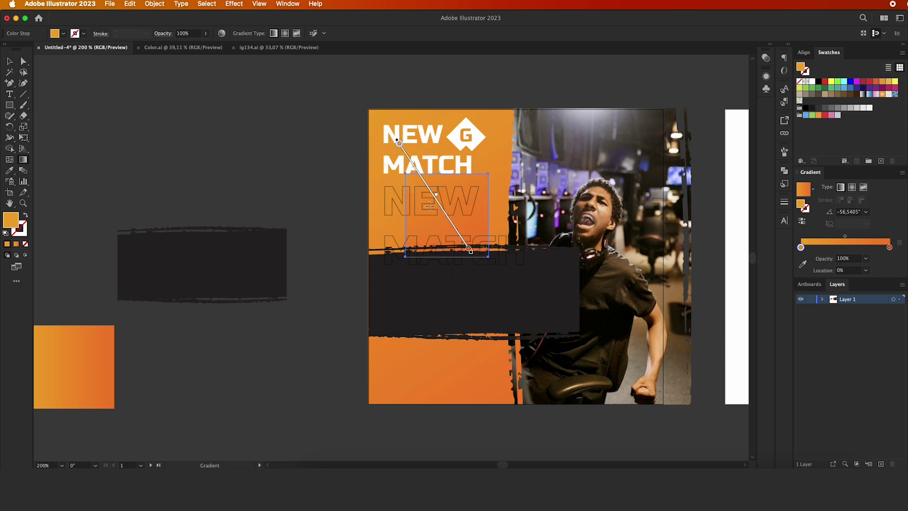
pyautogui.moveTo(413, 176); pyautogui.dragTo(472, 247)
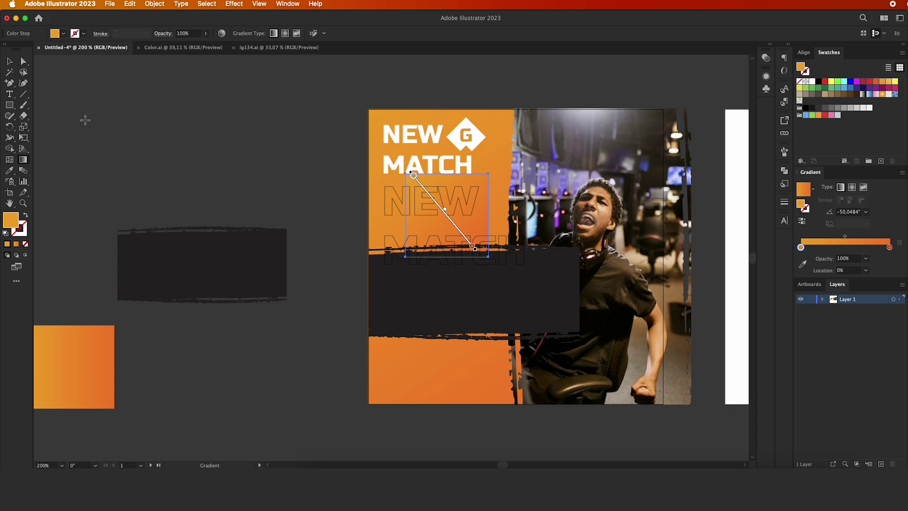
pyautogui.click(10, 62)
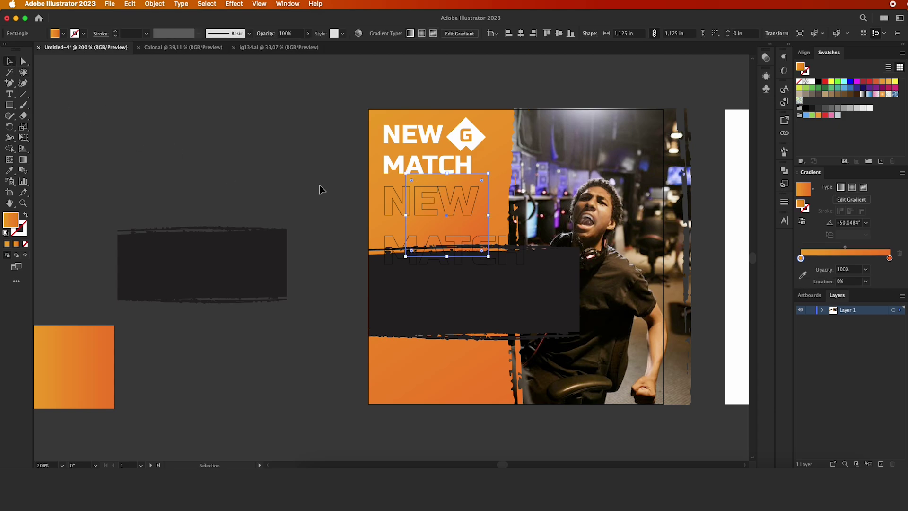
# Shrink the gradient square to about 0.78 in and nudge it up-left behind NEW
pyautogui.click(473, 227)
pyautogui.moveTo(468, 181); pyautogui.dragTo(455, 168)
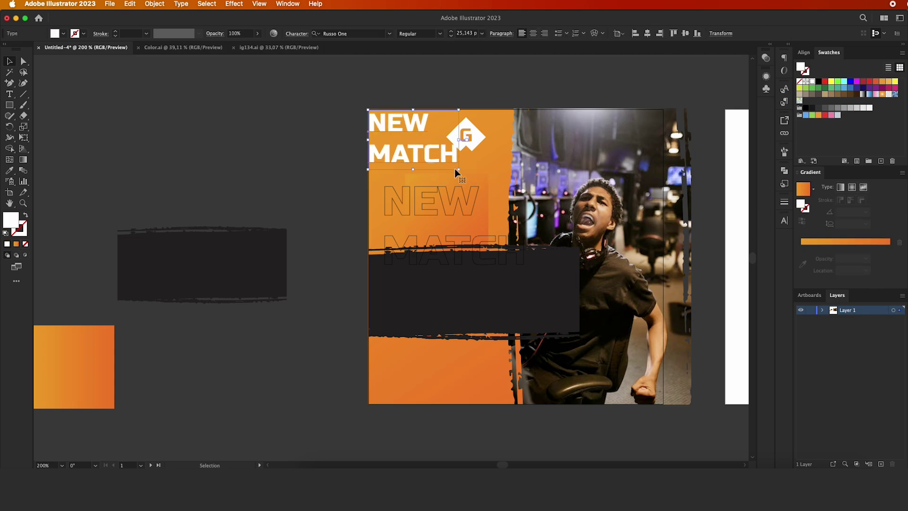
pyautogui.press('cmd+z')
pyautogui.click(482, 184)
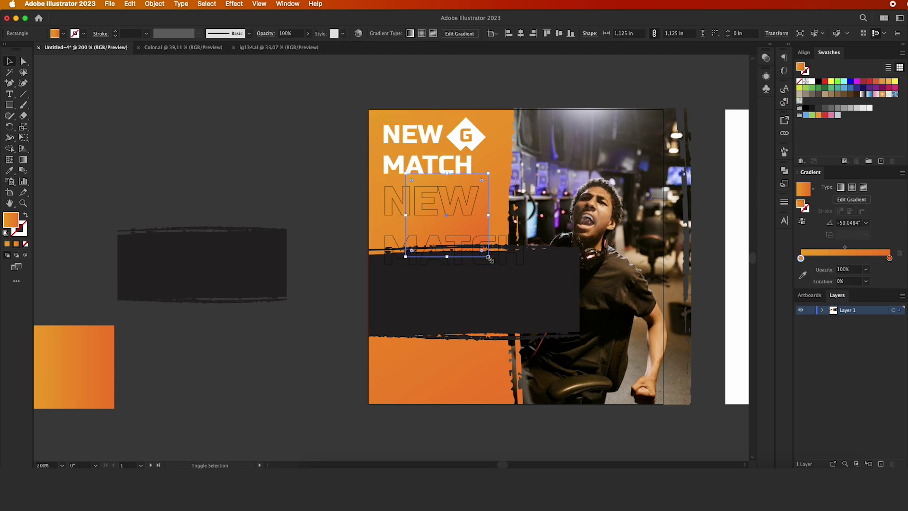
pyautogui.moveTo(488, 258); pyautogui.dragTo(462, 231)
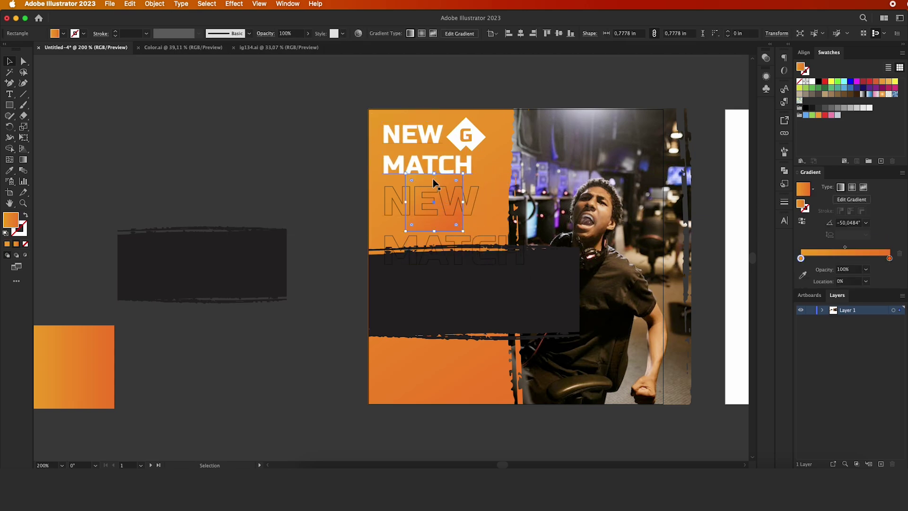
pyautogui.hotkey('shift', 'Up')
pyautogui.hotkey('shift', 'Up')
pyautogui.hotkey('shift', 'Left')
pyautogui.hotkey('shift', 'Left')
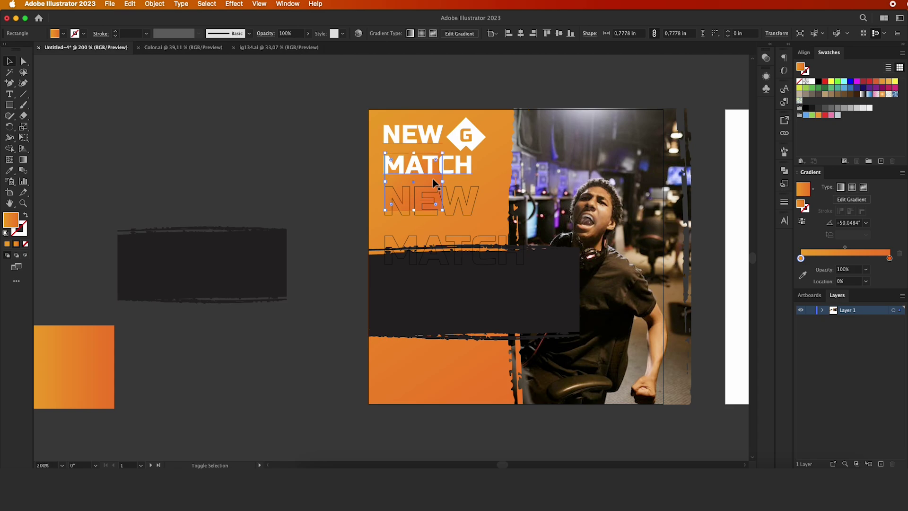
pyautogui.click(302, 176)
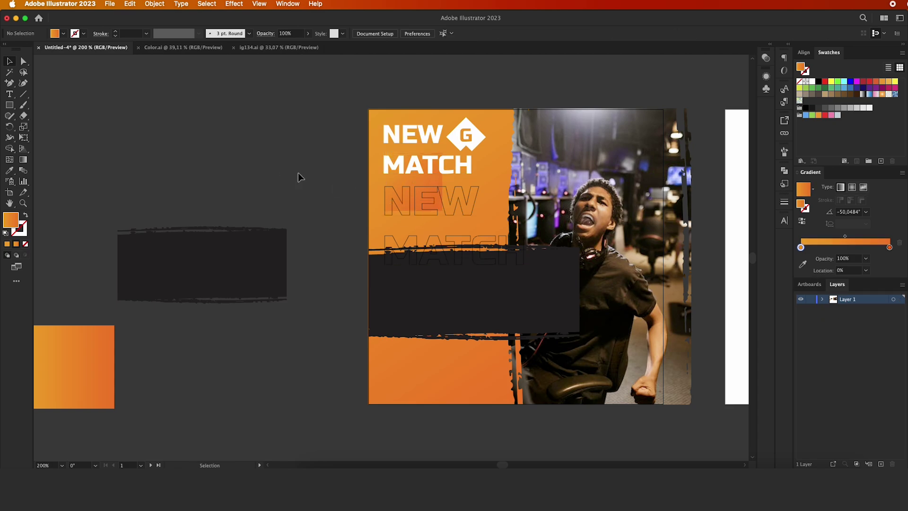
pyautogui.click(415, 323)
# Draw a 1.26 × 0.36 in rectangle at the photo's lower right and fill it orange
pyautogui.click(298, 276)
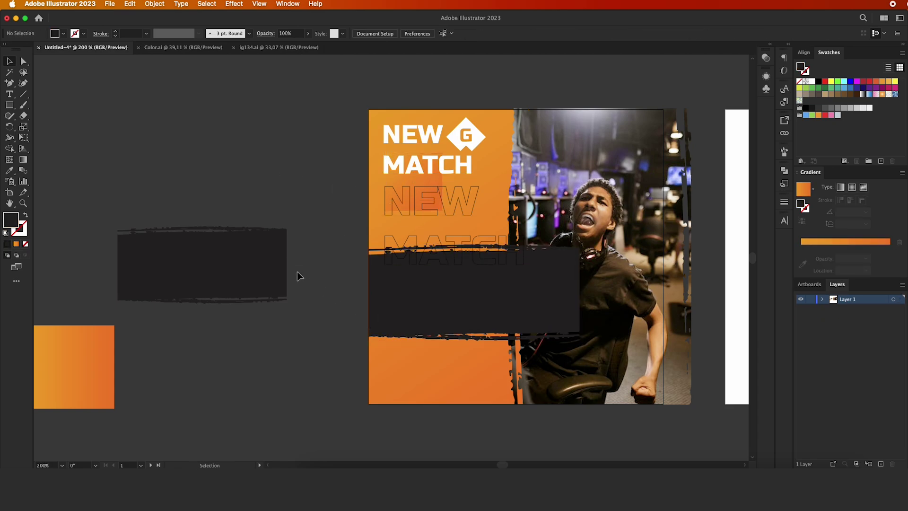
pyautogui.scroll(-2, 298, 276)
pyautogui.hscroll(2, 297, 277)
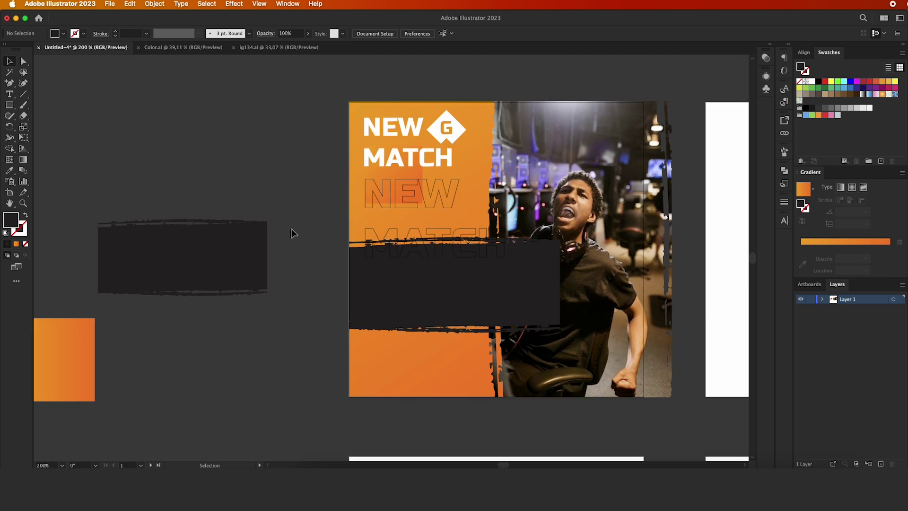
pyautogui.hscroll(1, 306, 270)
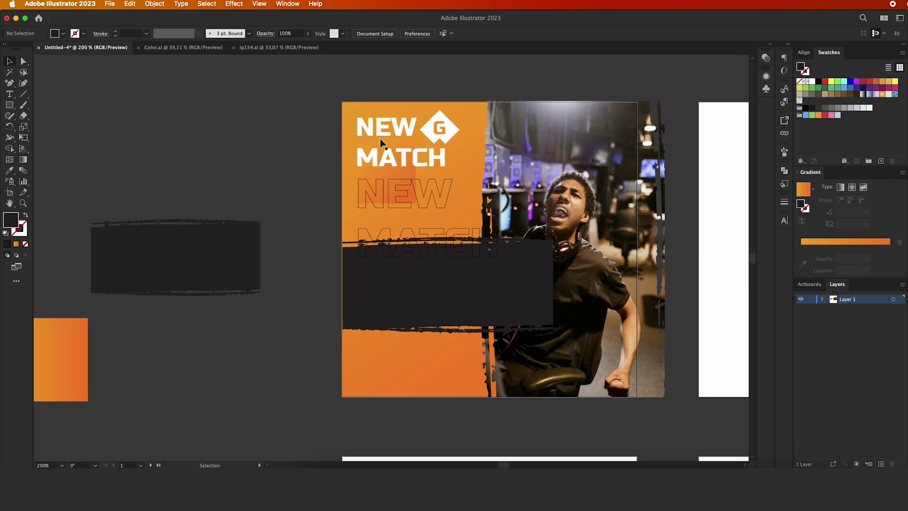
pyautogui.click(9, 104)
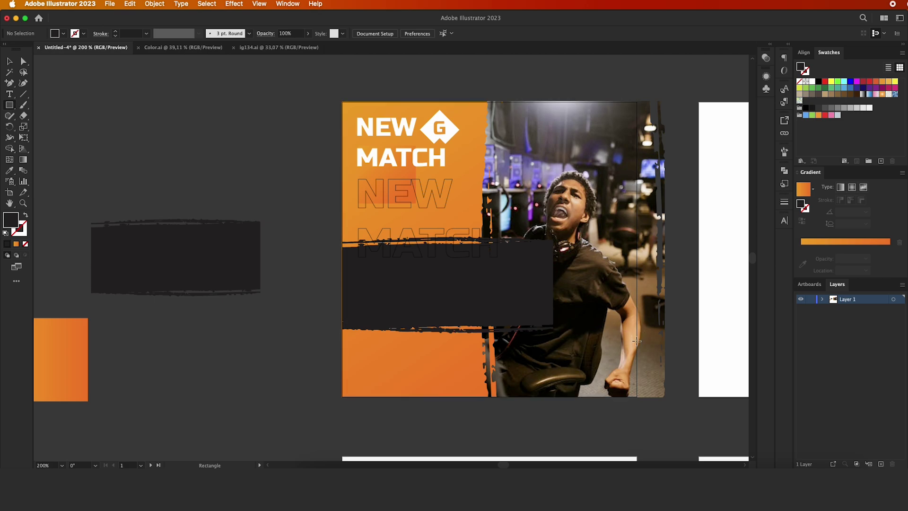
pyautogui.moveTo(636, 340); pyautogui.dragTo(542, 367)
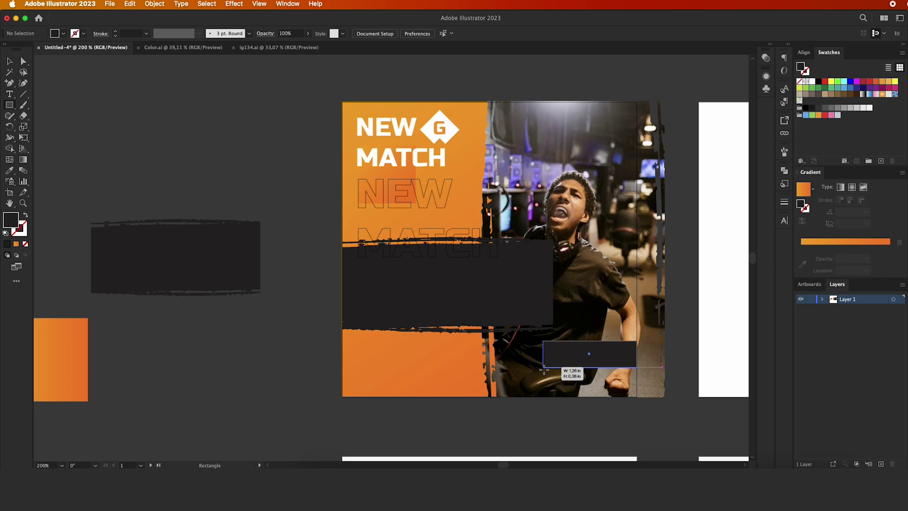
pyautogui.click(883, 81)
pyautogui.click(883, 82)
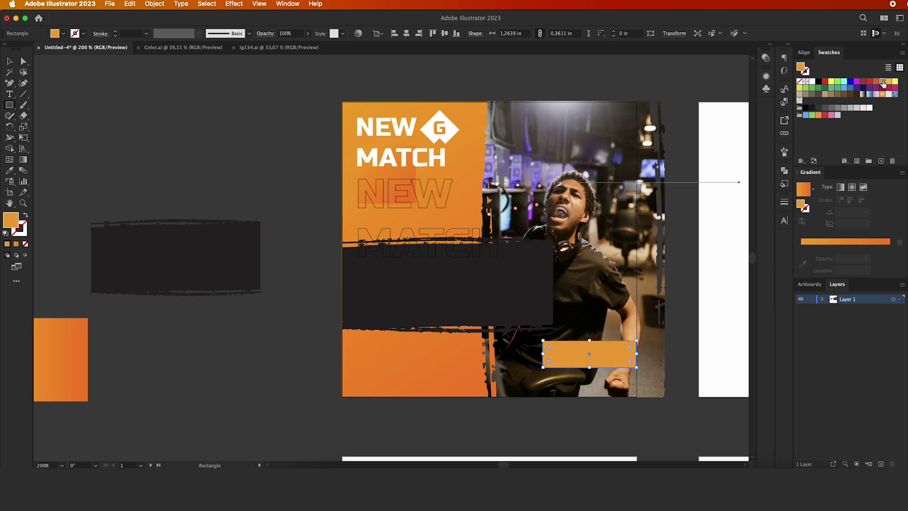
pyautogui.click(10, 95)
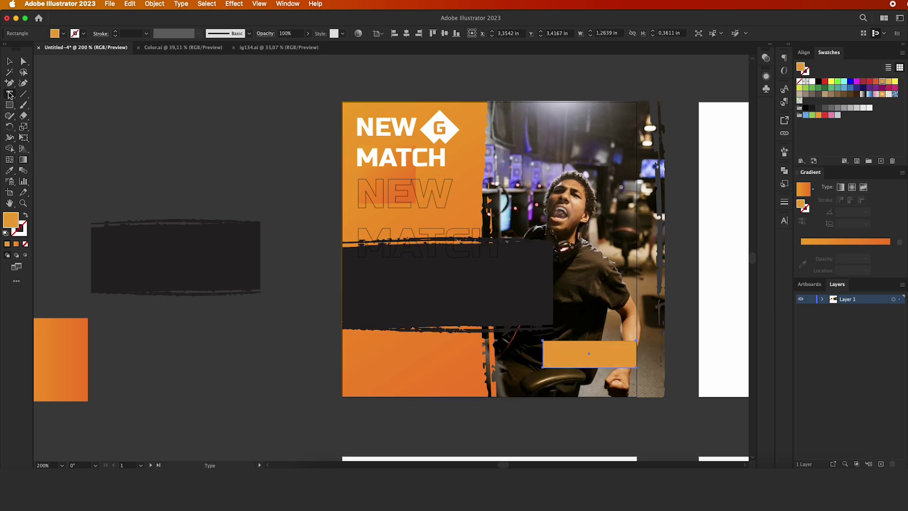
# Add white 'RAZOR' text and scale it to sit centred on the orange rectangle
pyautogui.click(171, 141)
pyautogui.write('RAZO')
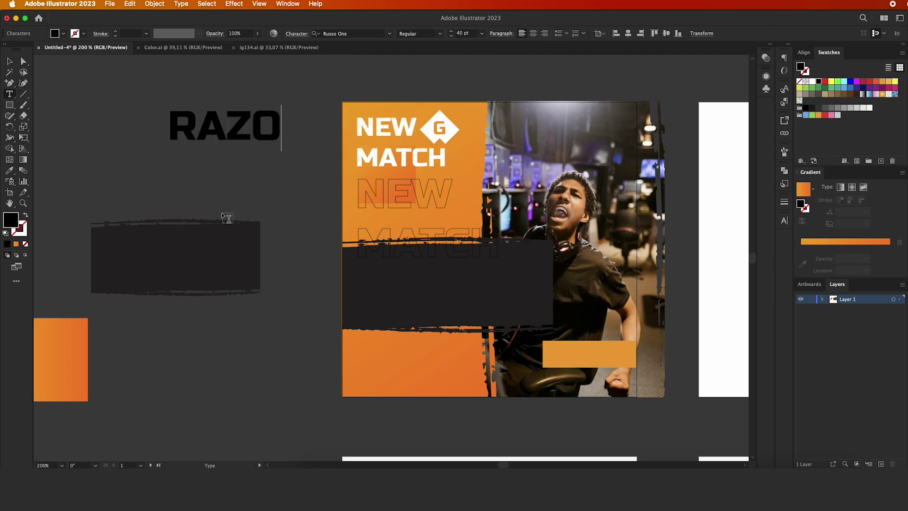
pyautogui.write('R')
pyautogui.click(7, 59)
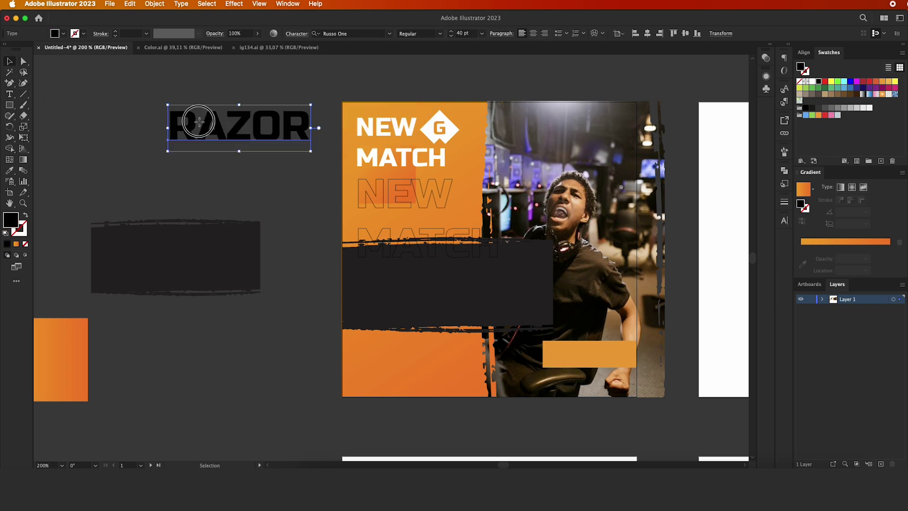
pyautogui.moveTo(194, 122)
pyautogui.mouseDown()
pyautogui.moveTo(516, 324)
pyautogui.moveTo(532, 350)
pyautogui.mouseUp()
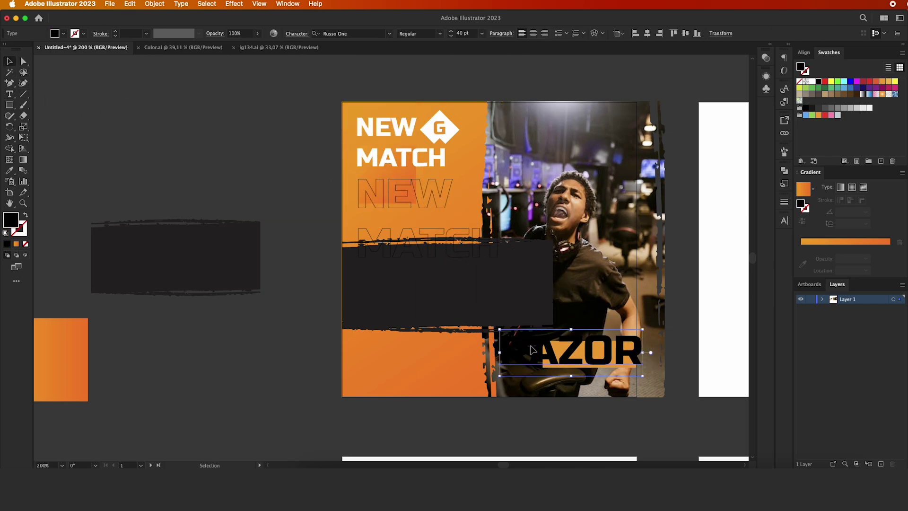
pyautogui.click(812, 82)
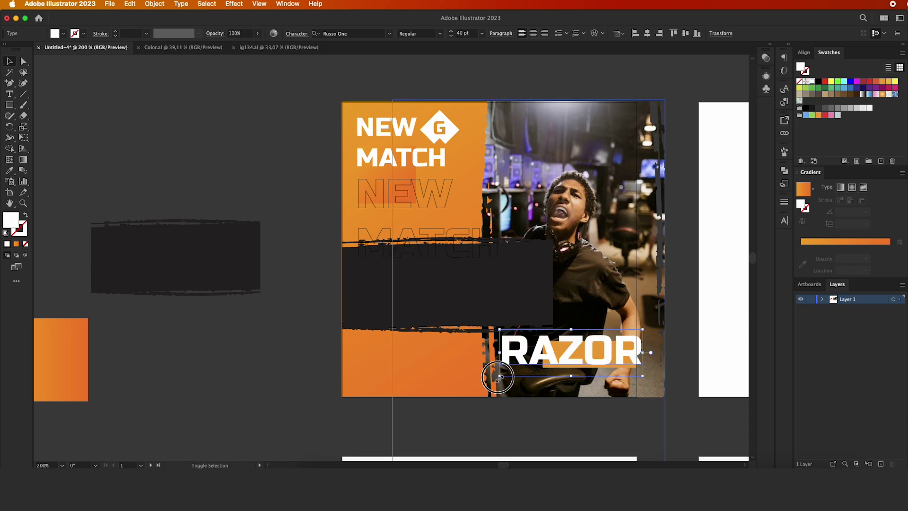
pyautogui.moveTo(499, 376)
pyautogui.mouseDown()
pyautogui.moveTo(598, 344)
pyautogui.moveTo(586, 344)
pyautogui.moveTo(568, 352)
pyautogui.moveTo(617, 367)
pyautogui.moveTo(588, 355)
pyautogui.mouseUp()
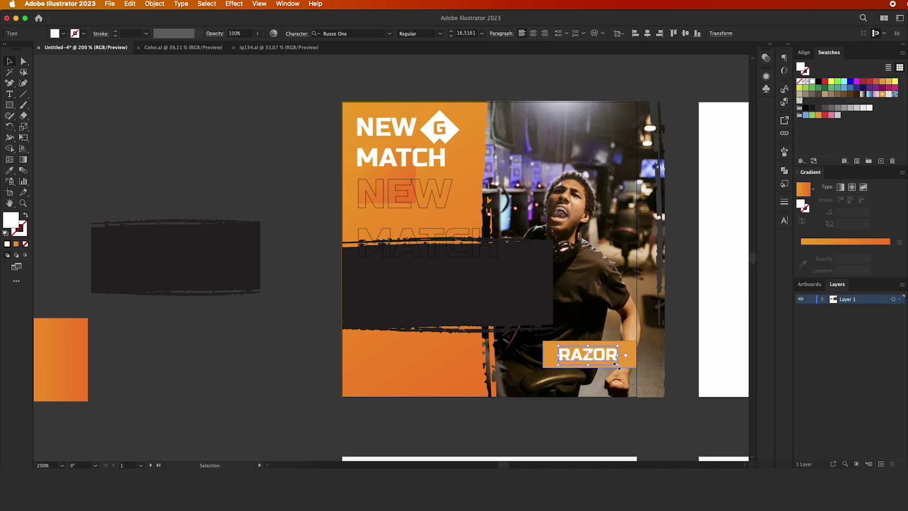
pyautogui.click(387, 64)
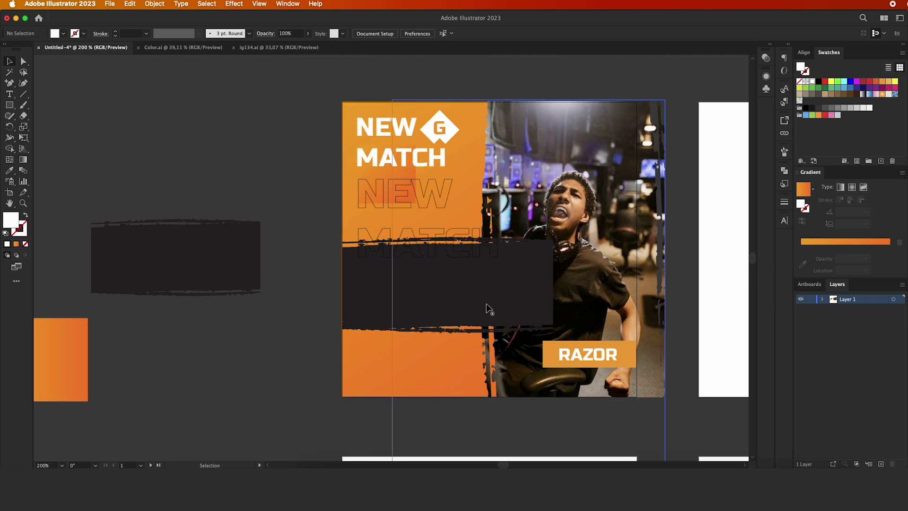
# Duplicate the G diamond logo and draw a small white square next to the RAZOR label
pyautogui.click(444, 127)
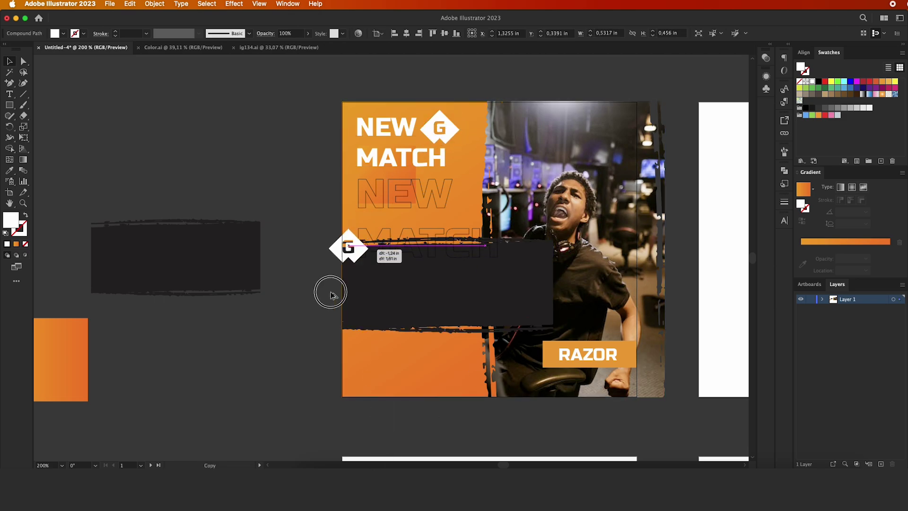
pyautogui.moveTo(444, 126); pyautogui.dragTo(297, 356)
pyautogui.scroll(3, 212, 366)
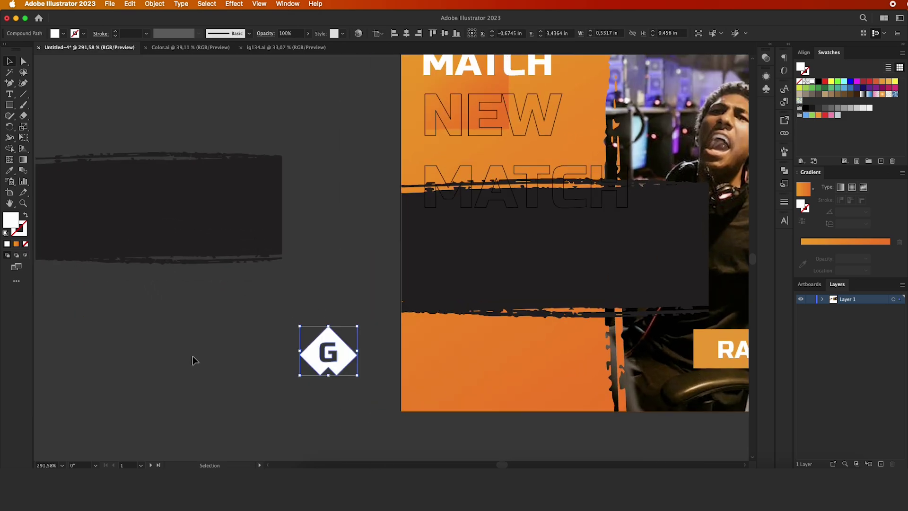
pyautogui.click(9, 105)
pyautogui.moveTo(168, 334); pyautogui.dragTo(219, 386)
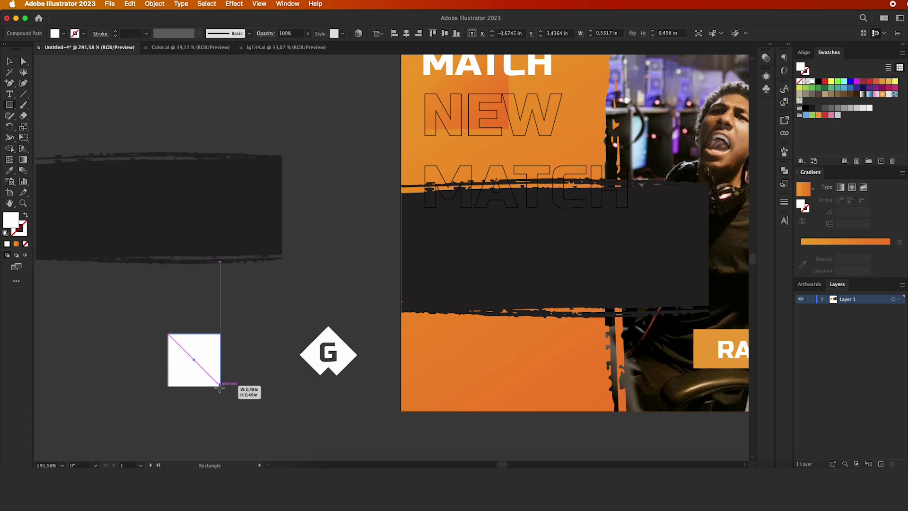
pyautogui.click(9, 61)
pyautogui.scroll(-3, 161, 259)
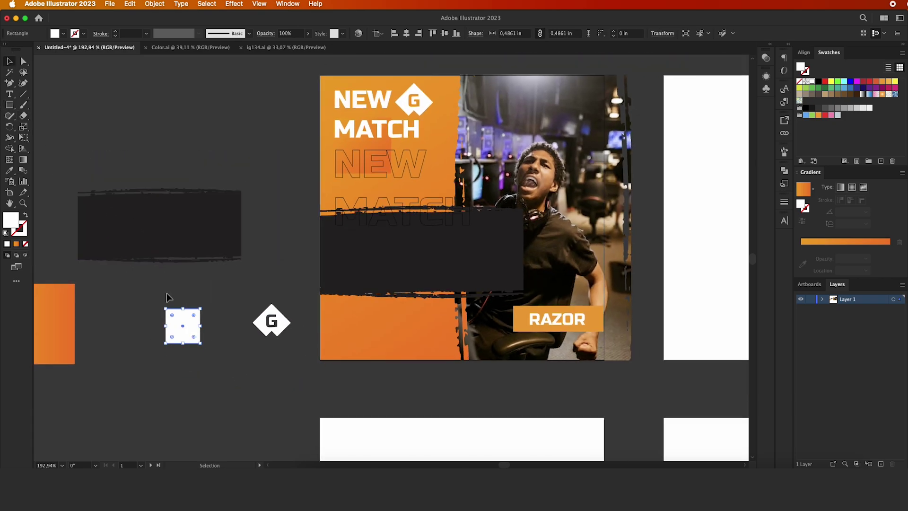
pyautogui.moveTo(178, 323)
pyautogui.mouseDown()
pyautogui.moveTo(490, 322)
pyautogui.moveTo(527, 298)
pyautogui.mouseUp()
# Shrink the square to label height, then fit the G logo onto it in the label's orange
pyautogui.scroll(3, 492, 316)
pyautogui.scroll(2, 492, 315)
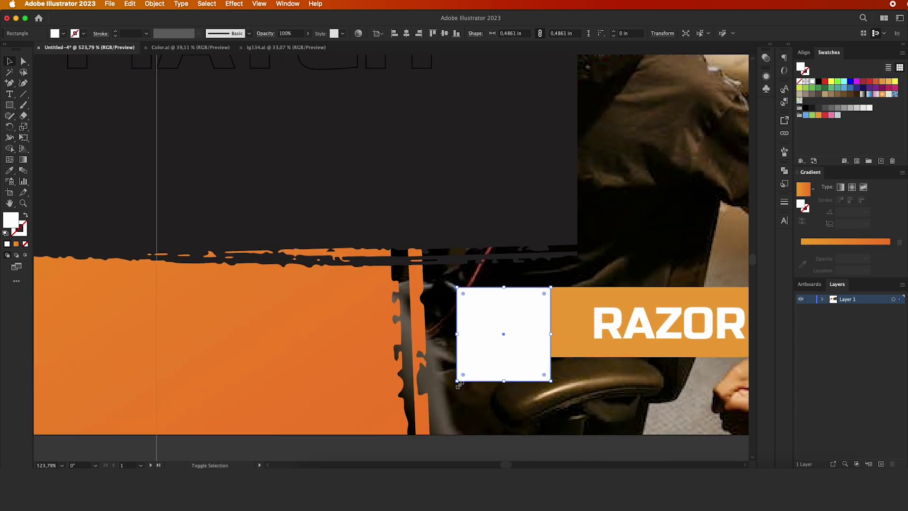
pyautogui.moveTo(458, 381); pyautogui.dragTo(480, 365)
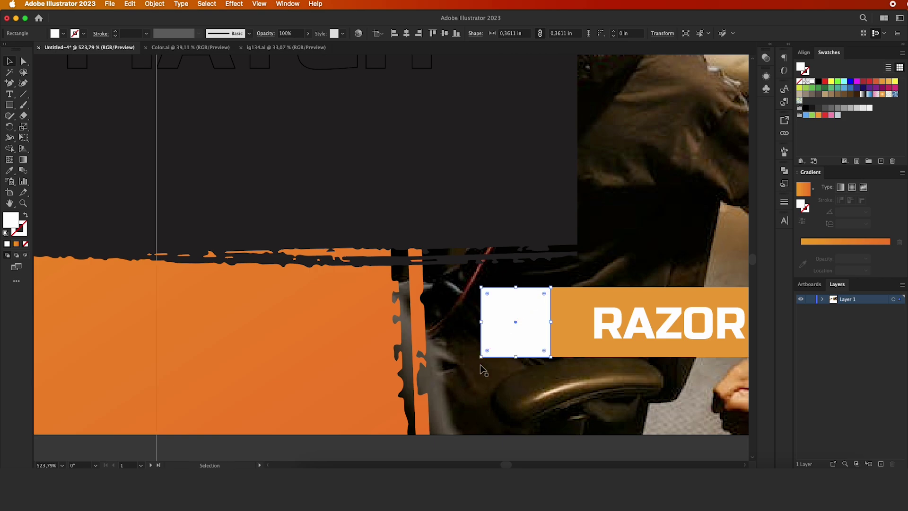
pyautogui.scroll(-3, 480, 364)
pyautogui.click(218, 445)
pyautogui.moveTo(172, 366); pyautogui.dragTo(516, 355)
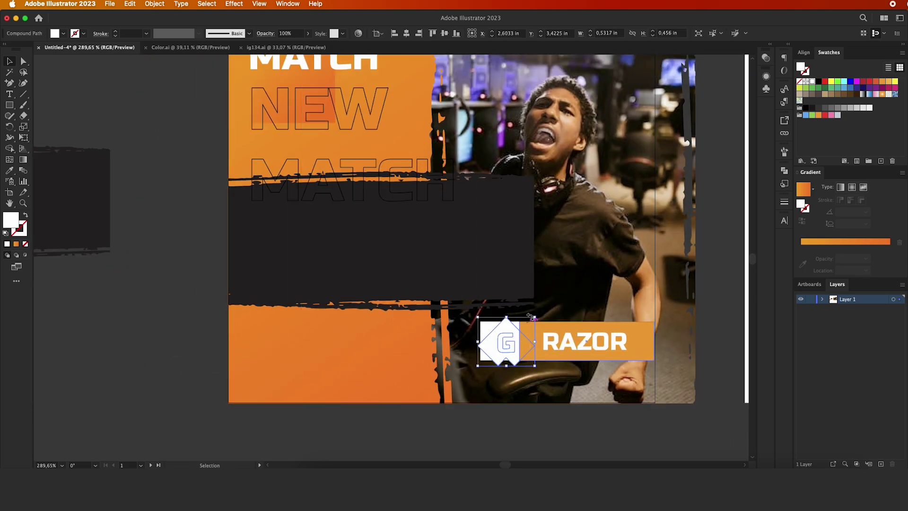
pyautogui.moveTo(530, 316); pyautogui.dragTo(524, 328)
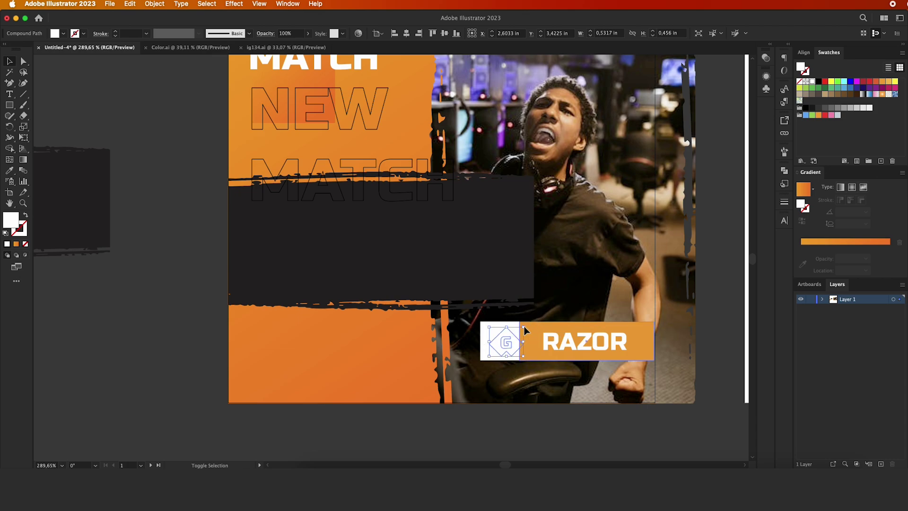
pyautogui.click(9, 170)
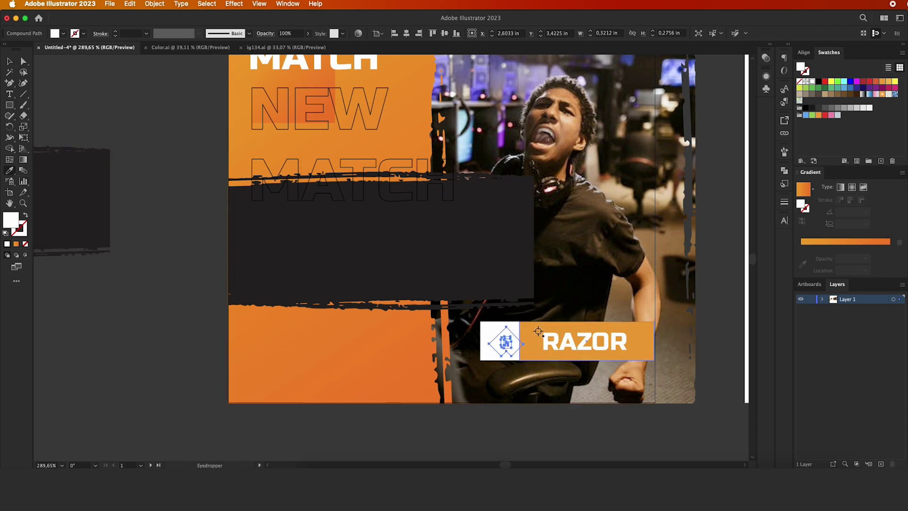
pyautogui.click(532, 338)
pyautogui.click(9, 61)
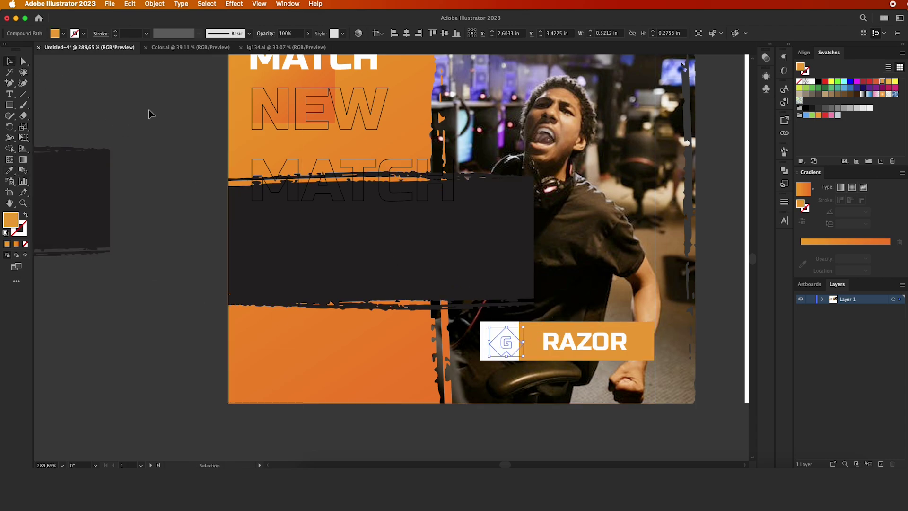
# Nudge the whole G logo slightly left, then deselect it
pyautogui.press('v')
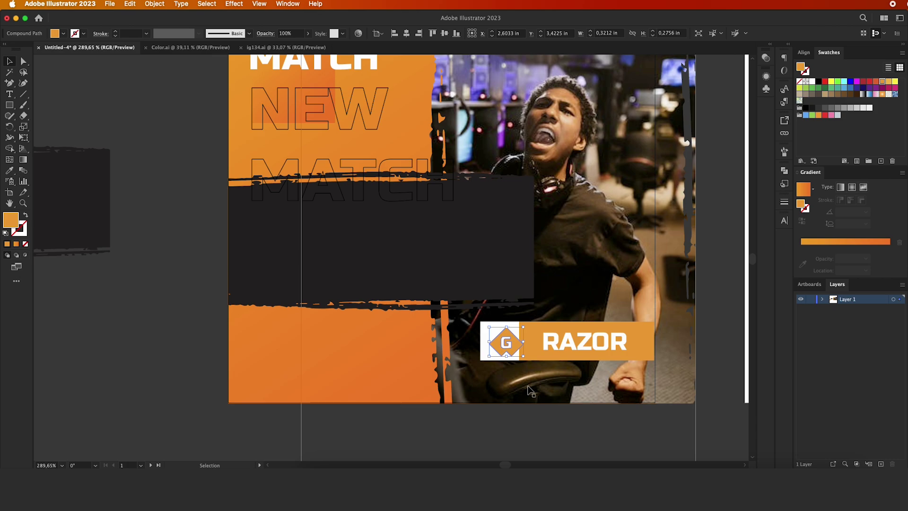
pyautogui.scroll(2, 511, 326)
pyautogui.moveTo(530, 360); pyautogui.dragTo(519, 358)
pyautogui.scroll(-2, 520, 358)
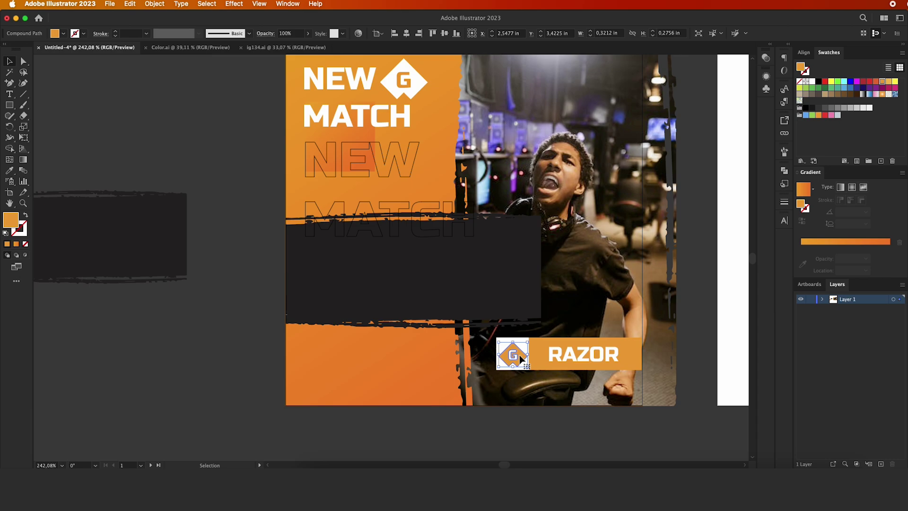
pyautogui.click(246, 377)
# Nudge the RAZOR text slightly left inside its orange tag
pyautogui.scroll(-2, 245, 376)
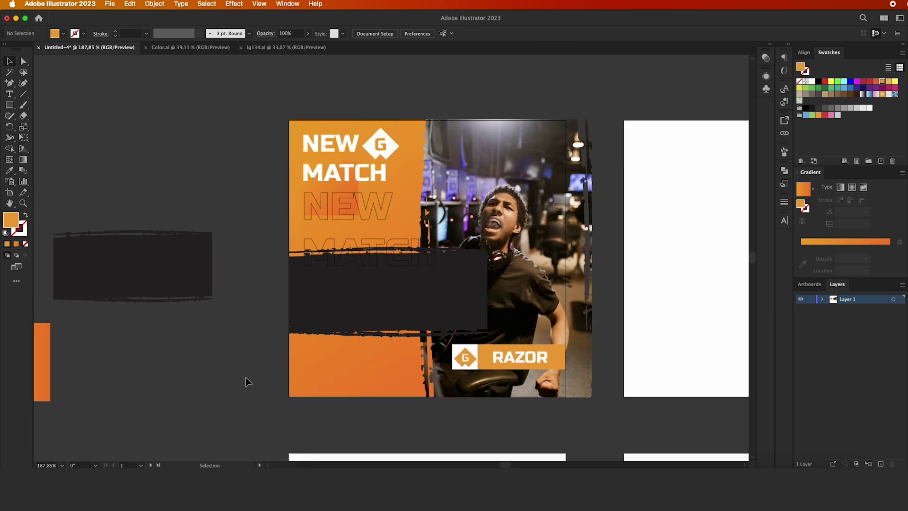
pyautogui.hscroll(-1, 246, 377)
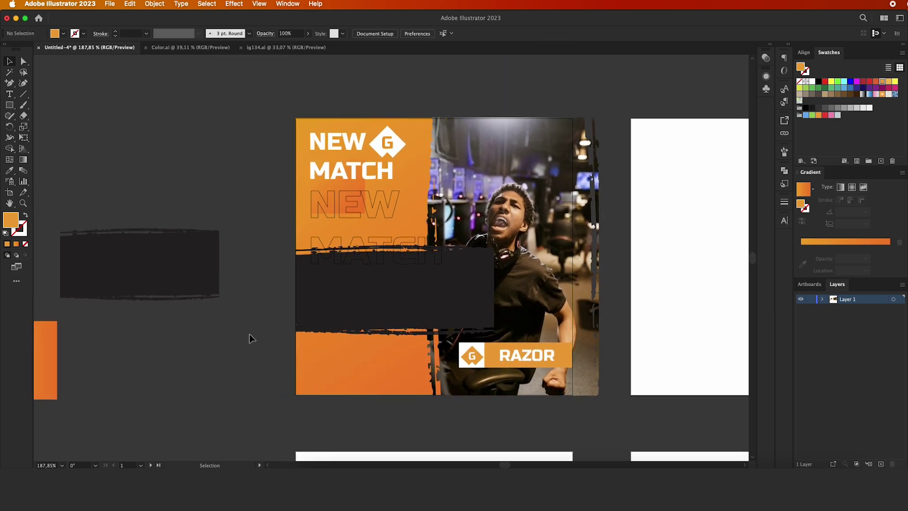
pyautogui.click(515, 356)
pyautogui.press('Left')
pyautogui.press('Left')
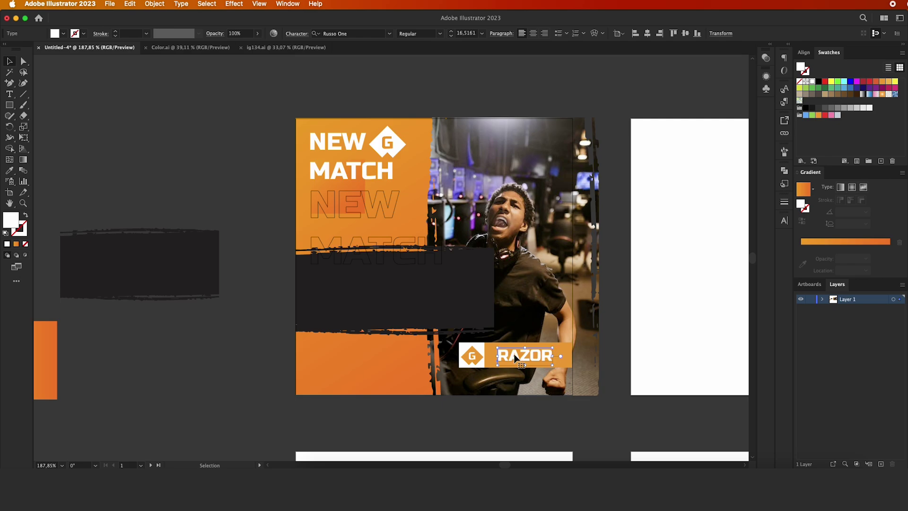
pyautogui.click(245, 285)
pyautogui.click(379, 283)
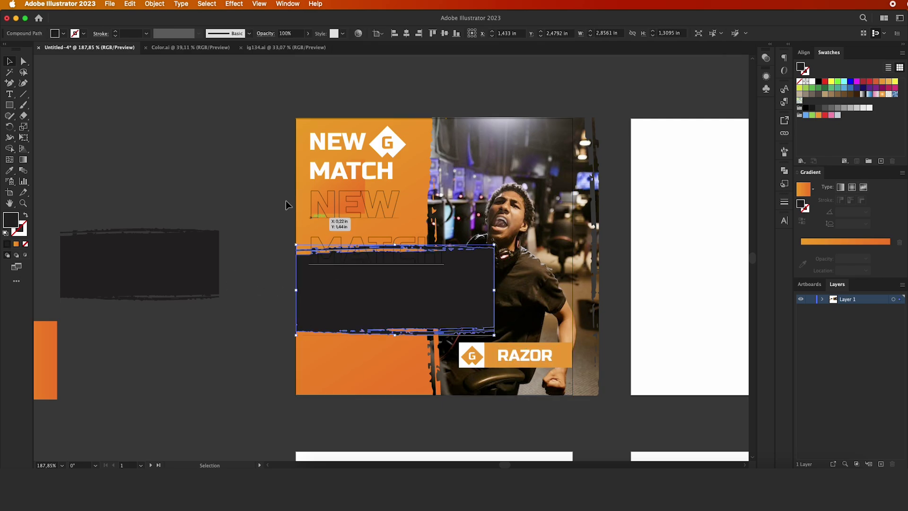
pyautogui.click(260, 185)
pyautogui.scroll(-2, 259, 185)
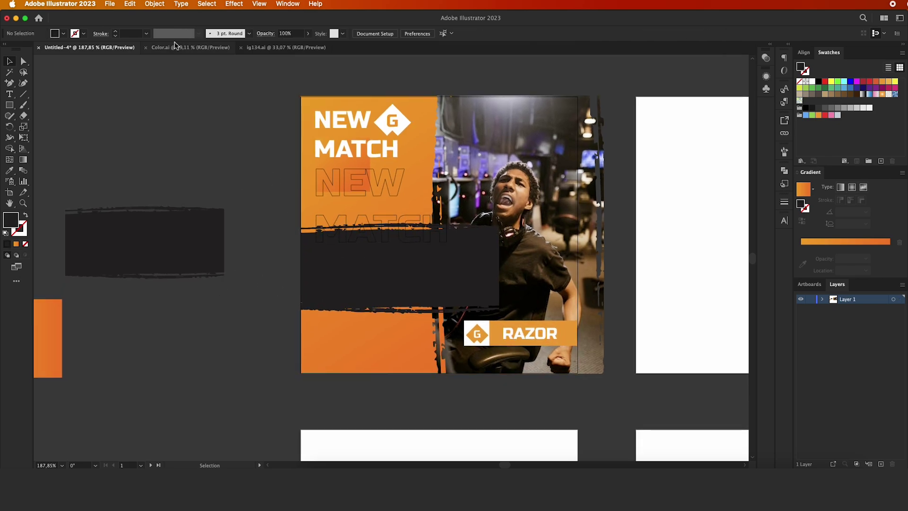
# Paste a Lorem ipsum placeholder paragraph, shrink its text box and set it to 8 pt
pyautogui.press('super+v')
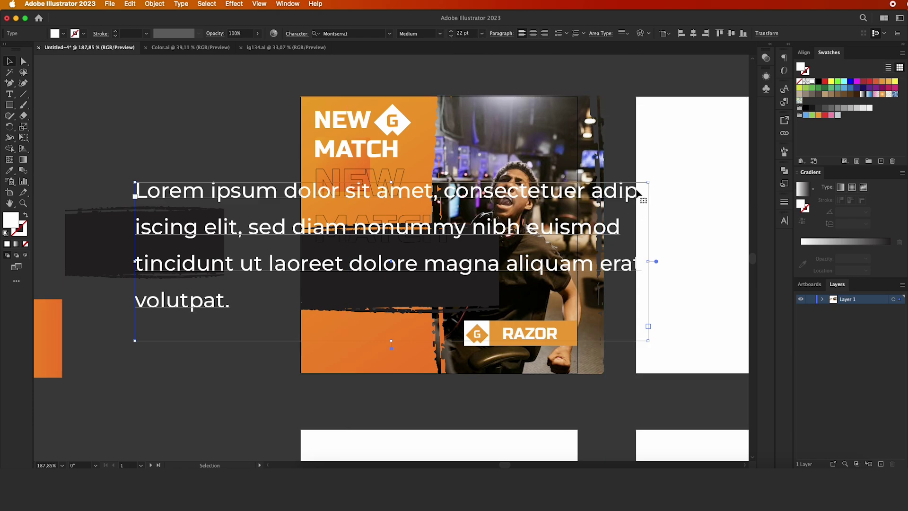
pyautogui.moveTo(648, 182); pyautogui.dragTo(341, 257)
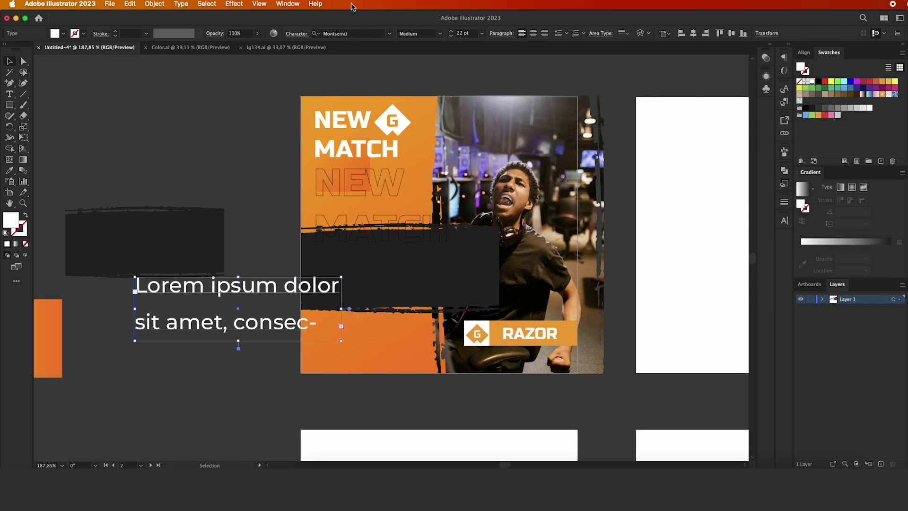
pyautogui.click(450, 36)
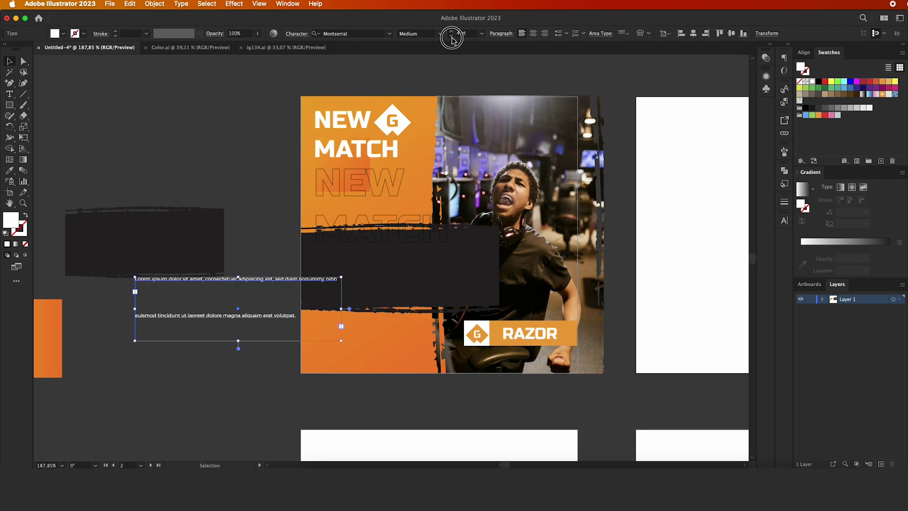
pyautogui.click(452, 33)
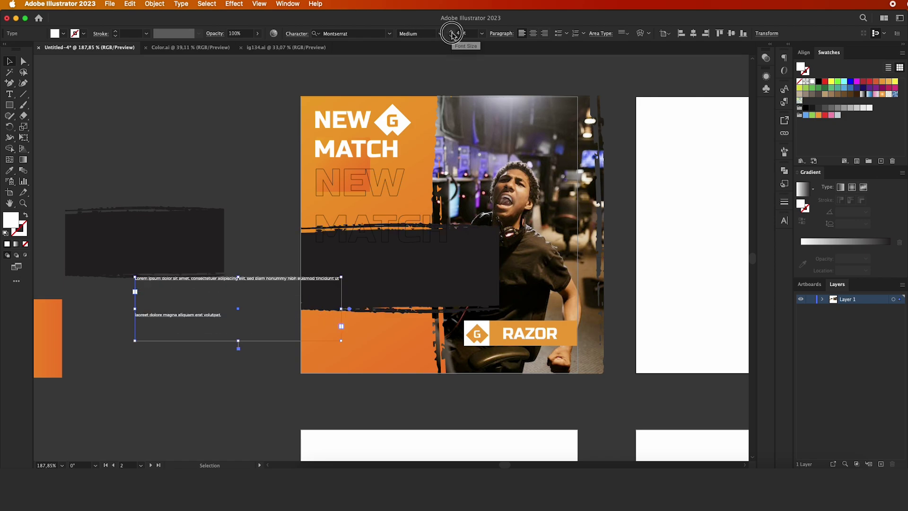
pyautogui.click(452, 33)
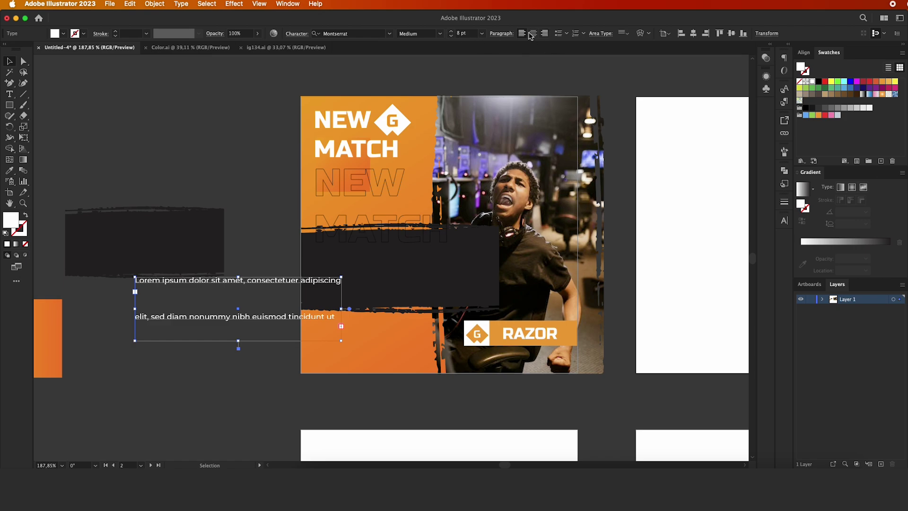
pyautogui.click(501, 33)
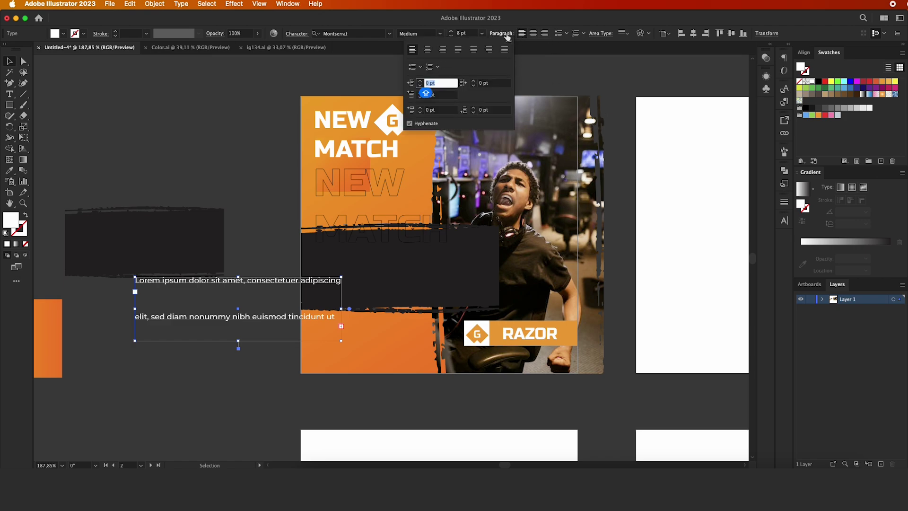
pyautogui.click(502, 33)
# Set the paragraph's leading to 14 pt and font size to 5 pt
pyautogui.click(297, 34)
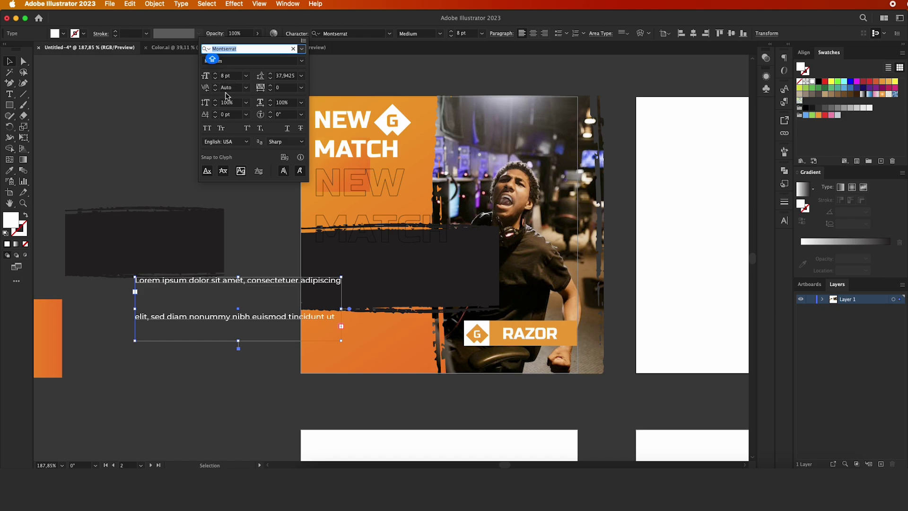
pyautogui.click(270, 80)
pyautogui.click(271, 78)
pyautogui.click(270, 80)
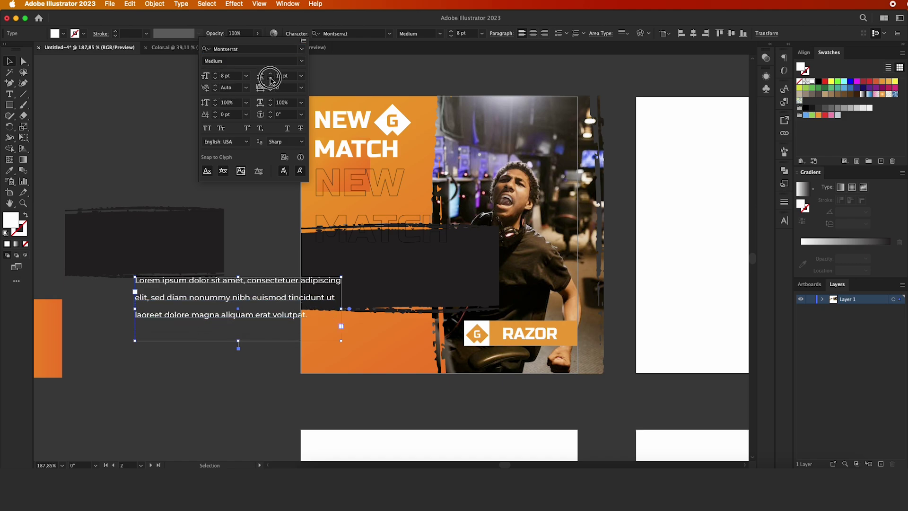
pyautogui.click(271, 81)
pyautogui.click(271, 74)
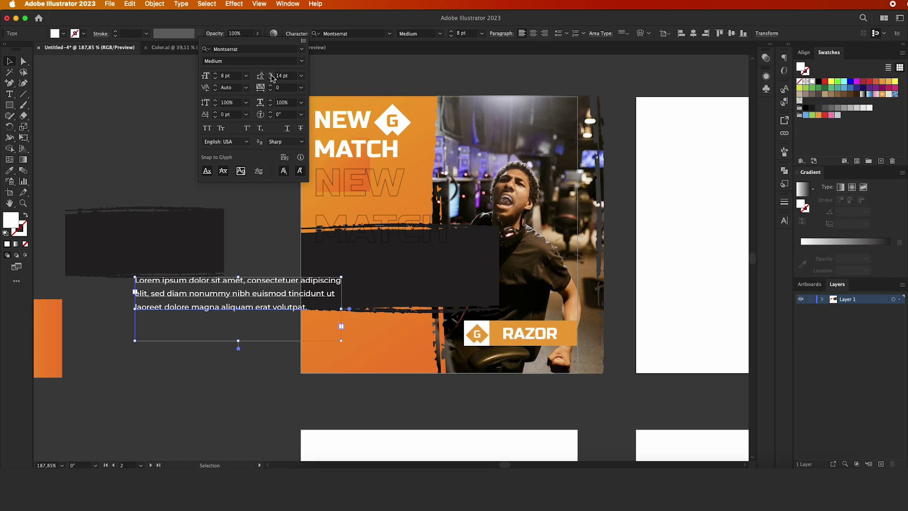
pyautogui.click(215, 79)
pyautogui.click(215, 79)
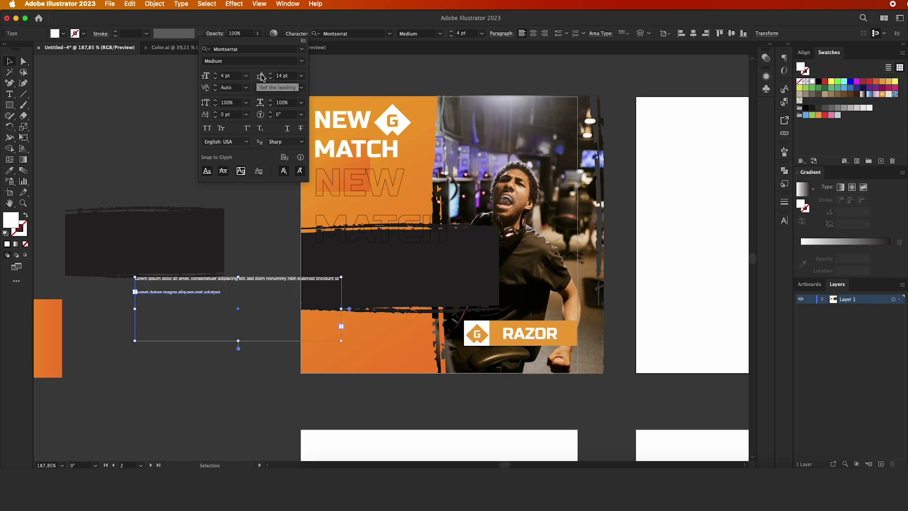
pyautogui.click(216, 74)
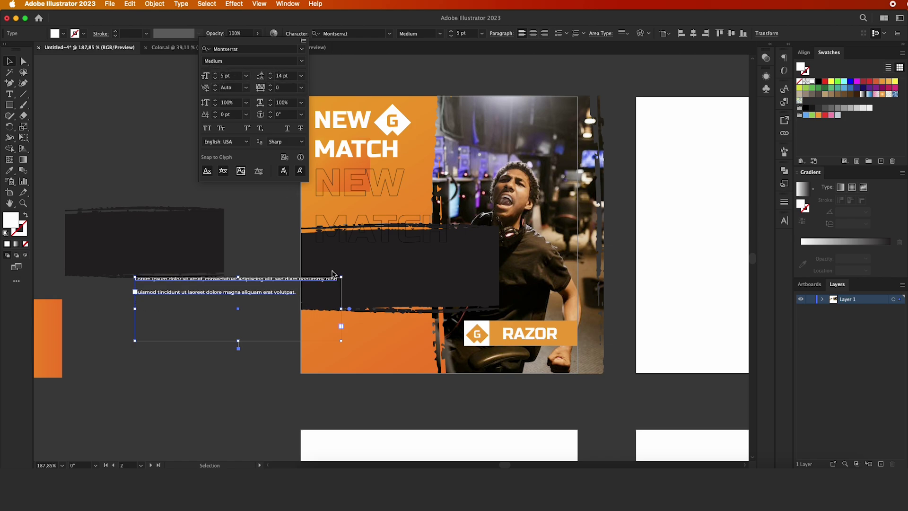
pyautogui.click(342, 311)
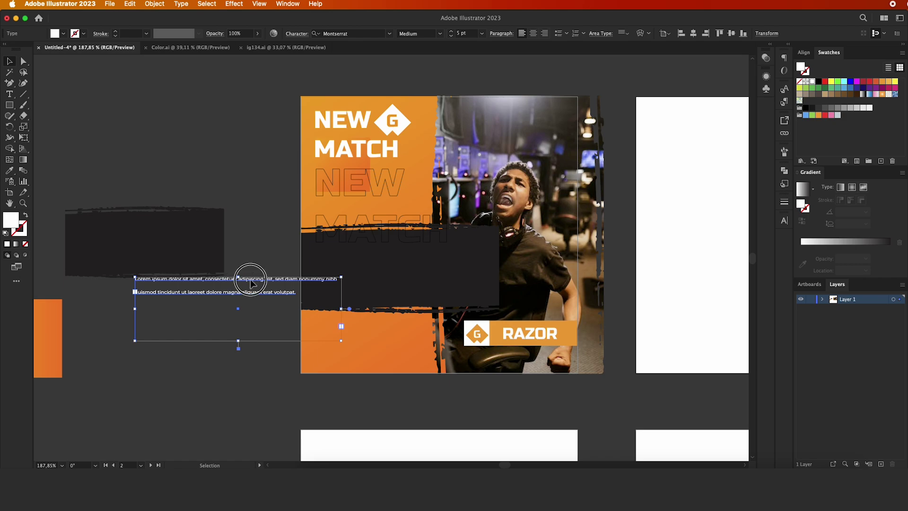
# Move the paragraph onto the dark band and resize its box to three lines
pyautogui.moveTo(242, 283); pyautogui.dragTo(422, 259)
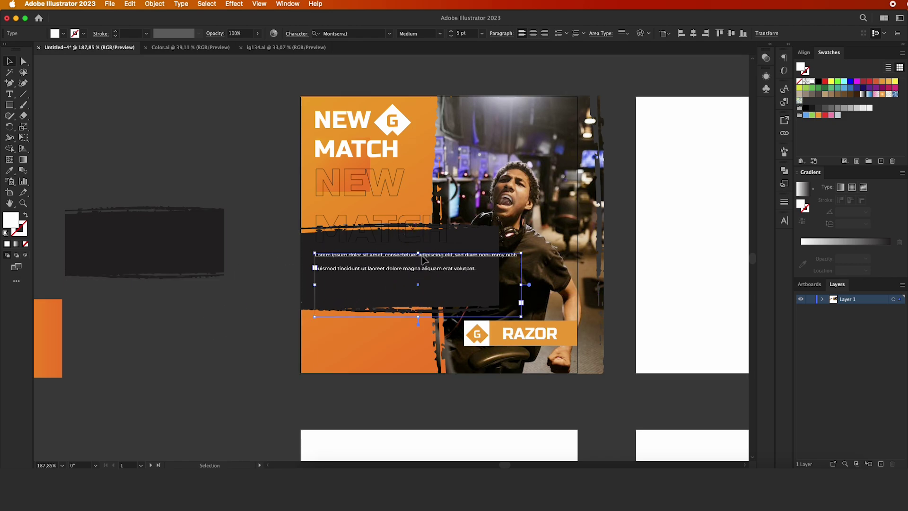
pyautogui.moveTo(524, 284); pyautogui.dragTo(476, 285)
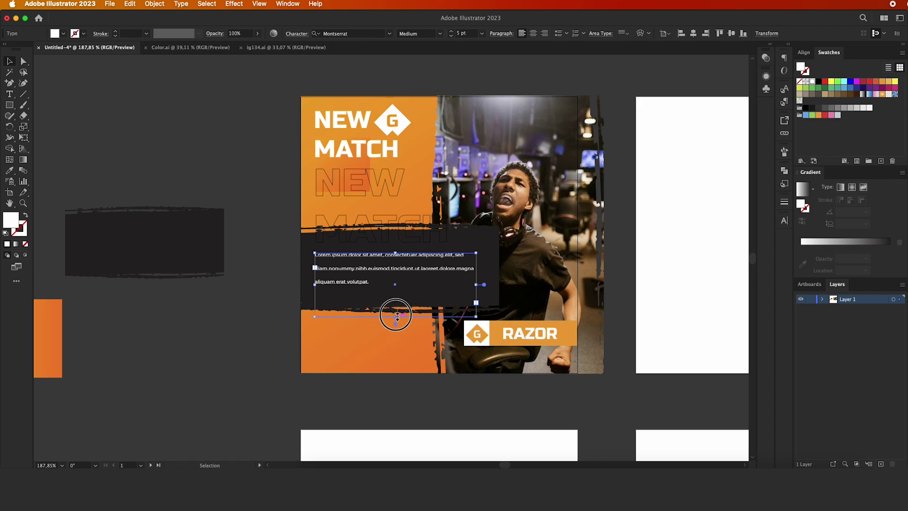
pyautogui.moveTo(395, 316); pyautogui.dragTo(395, 299)
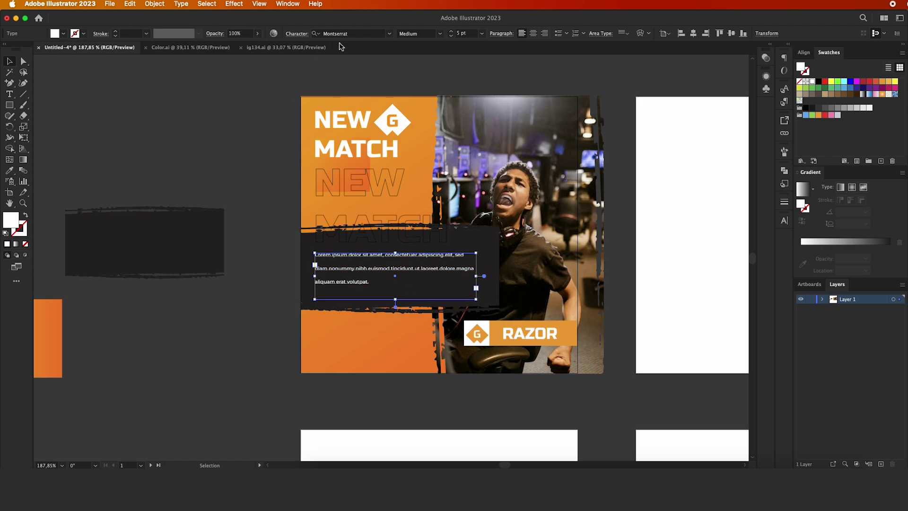
# Set leading to 15 pt and size to 6 pt, then nudge the paragraph up
pyautogui.click(296, 33)
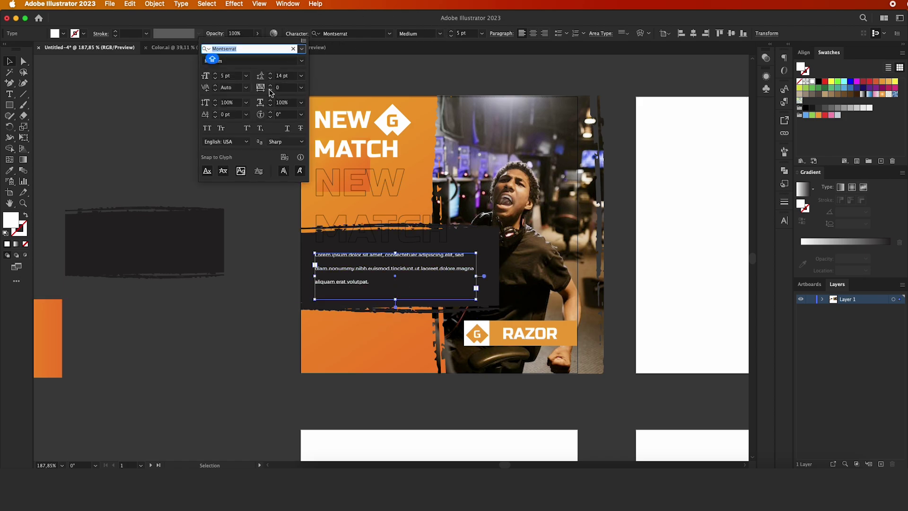
pyautogui.click(271, 77)
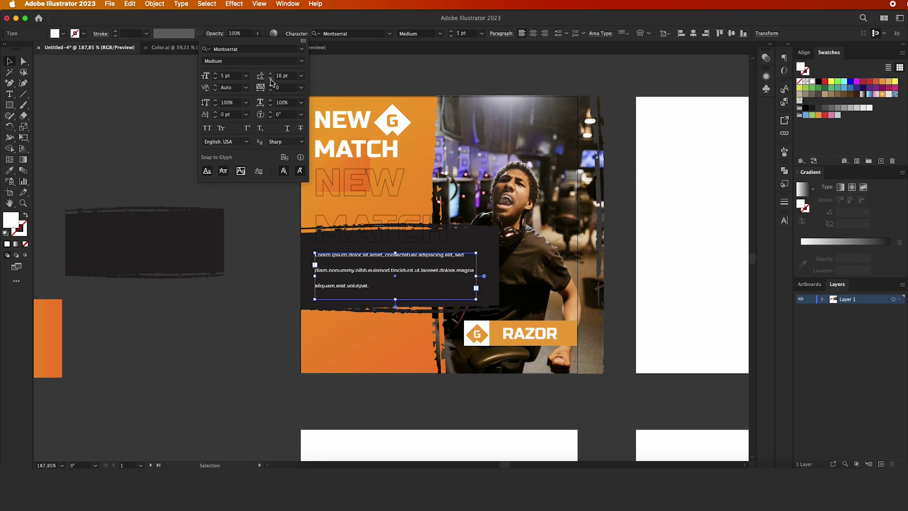
pyautogui.click(271, 79)
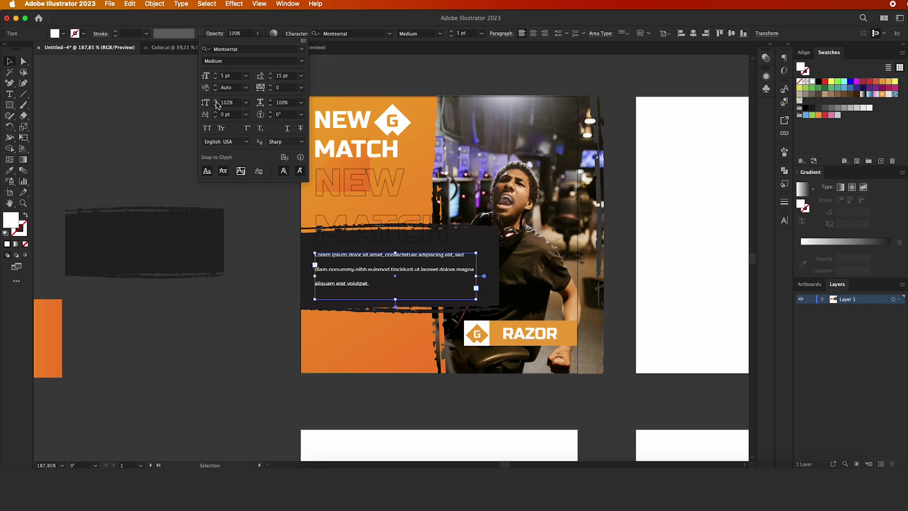
pyautogui.click(215, 74)
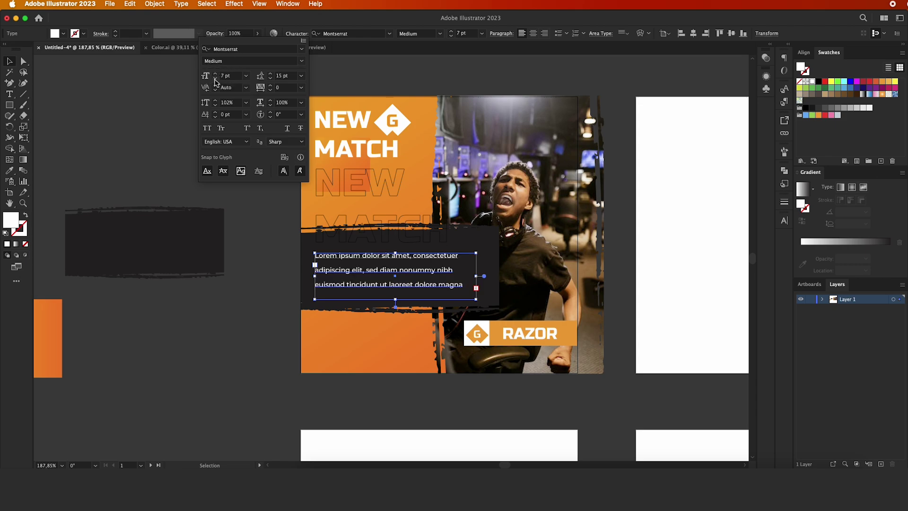
pyautogui.click(215, 79)
pyautogui.moveTo(395, 299); pyautogui.dragTo(395, 301)
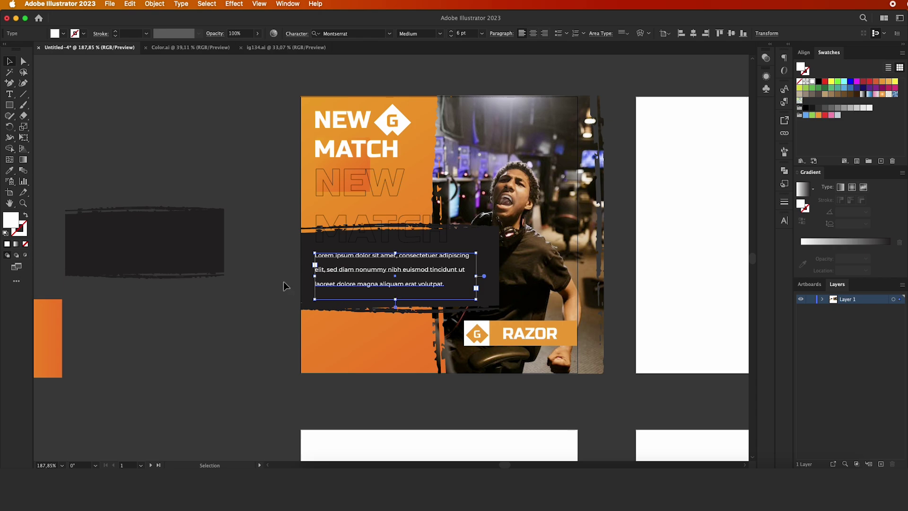
pyautogui.click(194, 299)
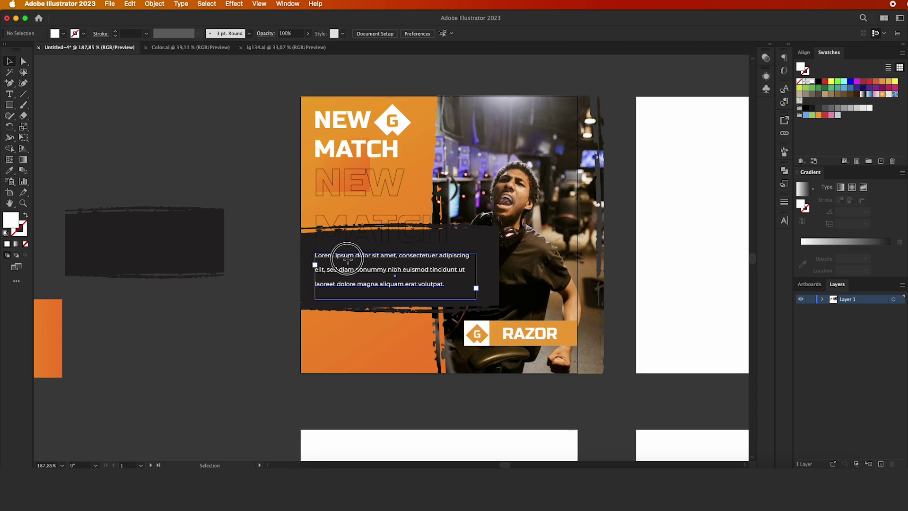
pyautogui.moveTo(347, 259); pyautogui.dragTo(346, 255)
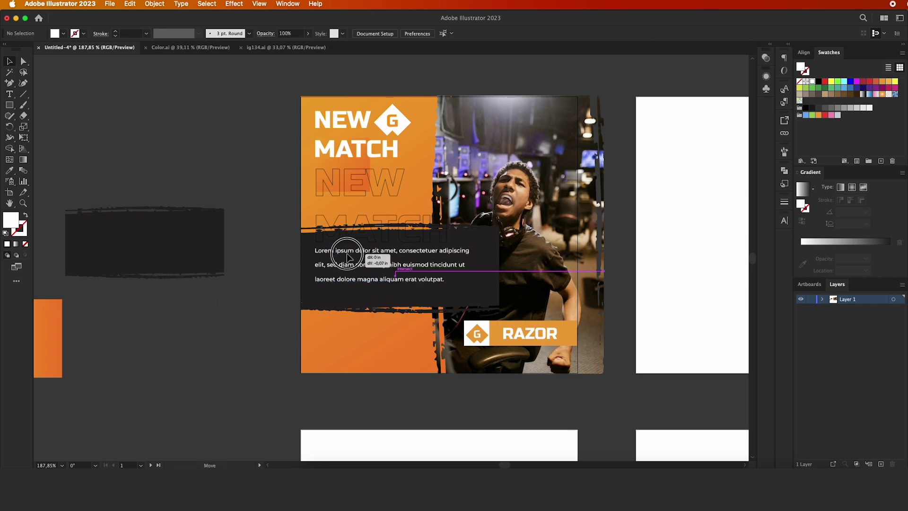
pyautogui.click(230, 299)
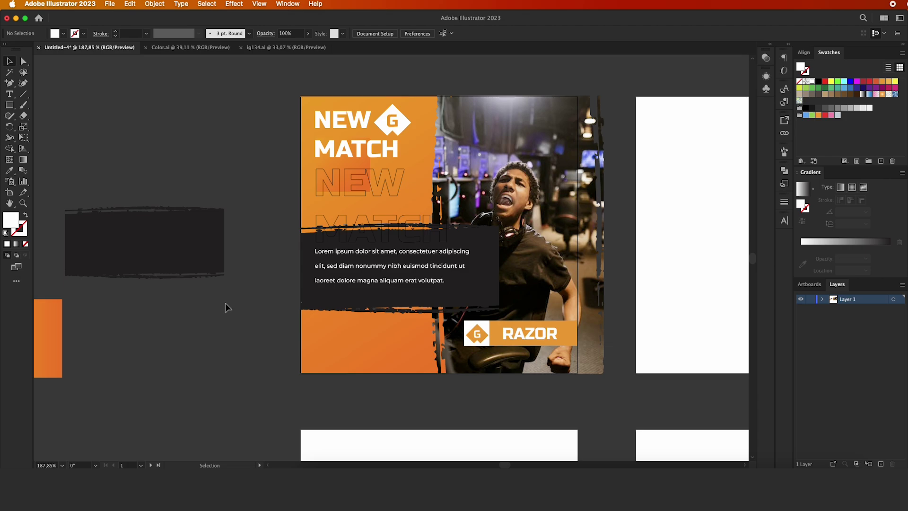
# Alt-drag a copy of the orange RAZOR rectangle to the post's lower-left orange area
pyautogui.scroll(-2, 354, 350)
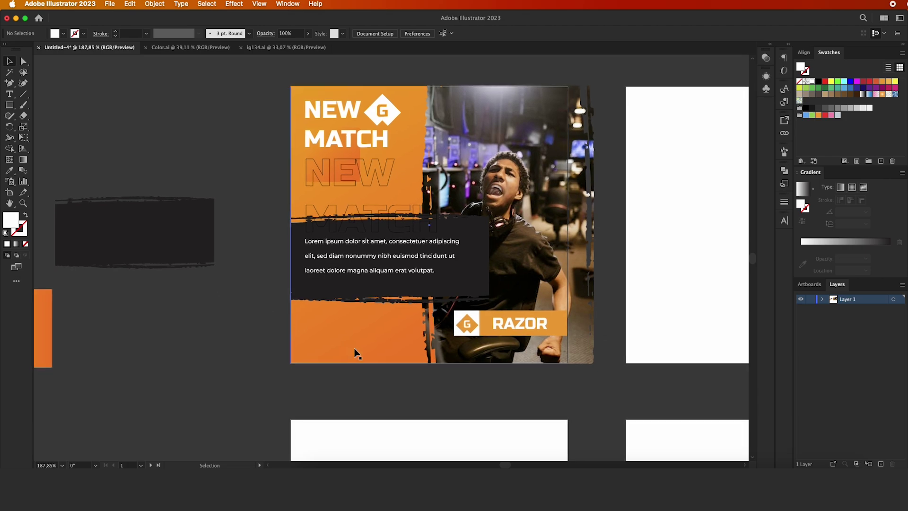
pyautogui.scroll(-1, 428, 306)
pyautogui.click(364, 344)
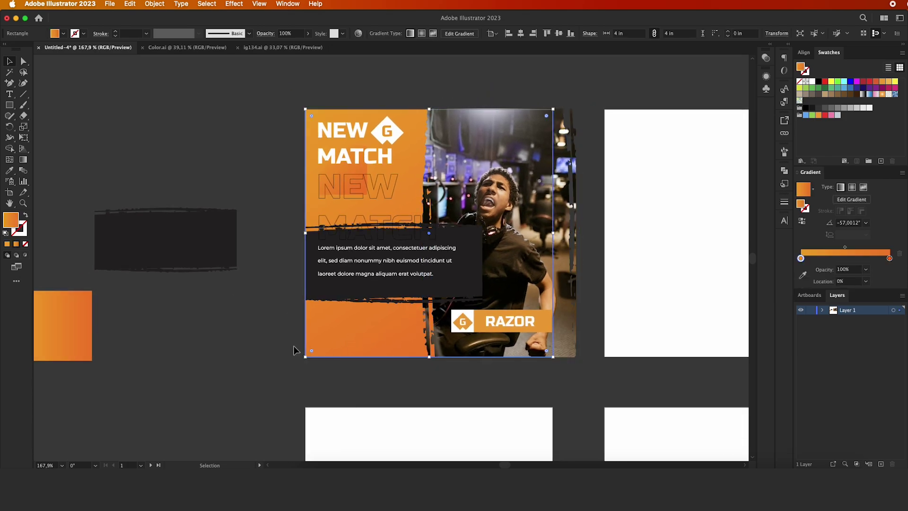
pyautogui.click(252, 344)
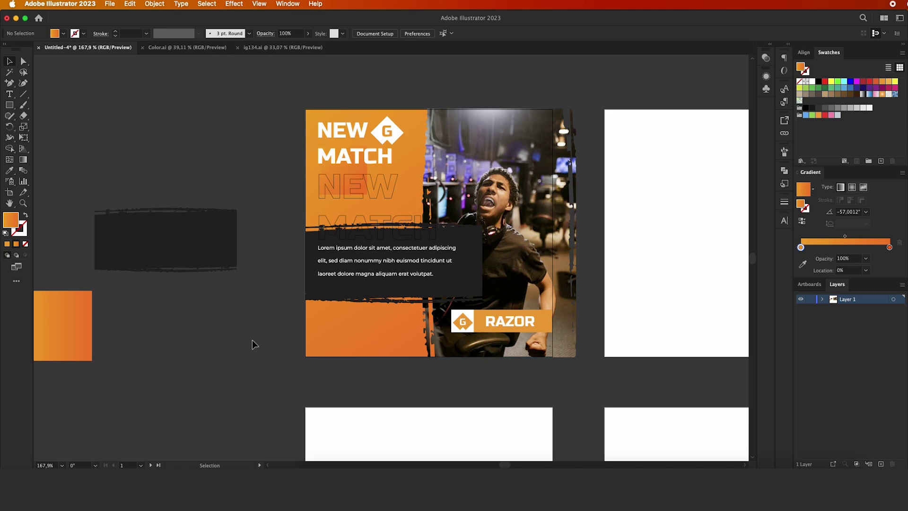
pyautogui.scroll(2, 265, 340)
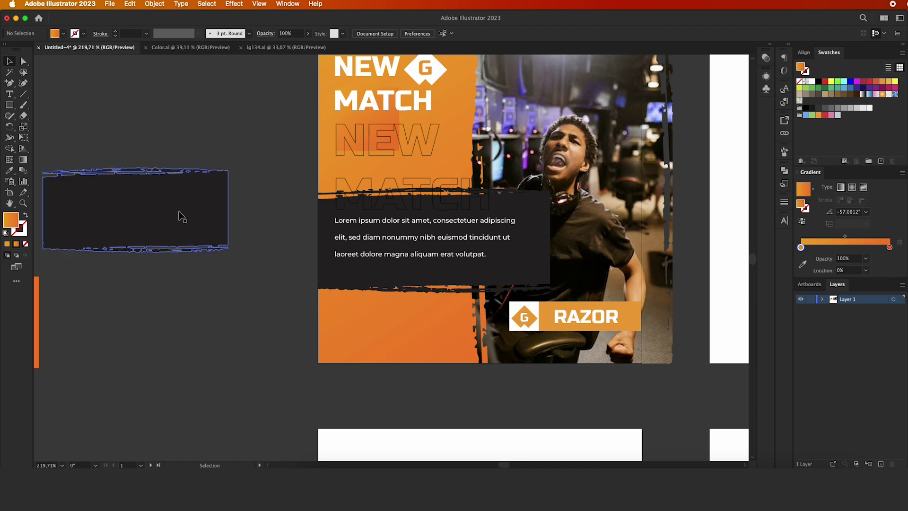
pyautogui.moveTo(610, 316)
pyautogui.mouseDown()
pyautogui.moveTo(413, 323)
pyautogui.moveTo(430, 321)
pyautogui.moveTo(419, 328)
pyautogui.mouseUp()
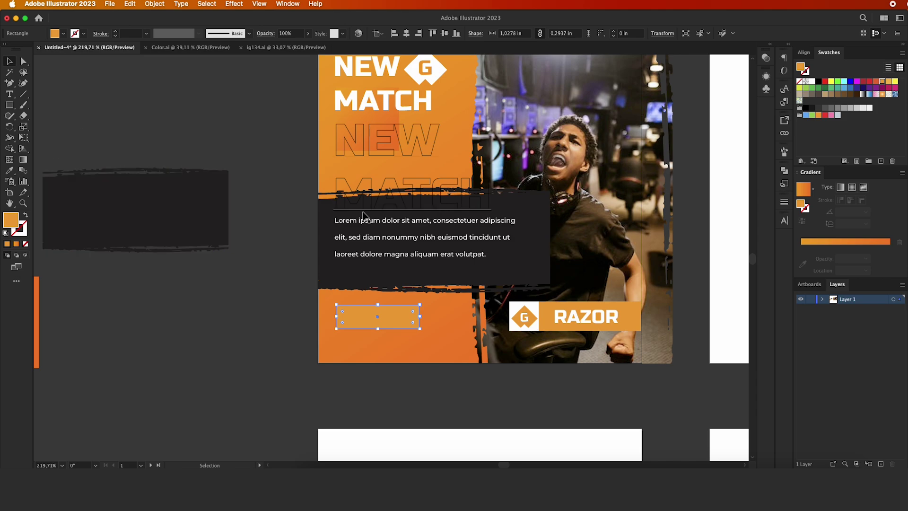
# Give the copied rectangle the dark fill and create white 'VISIT NOW' text
pyautogui.press('i')
pyautogui.click(372, 263)
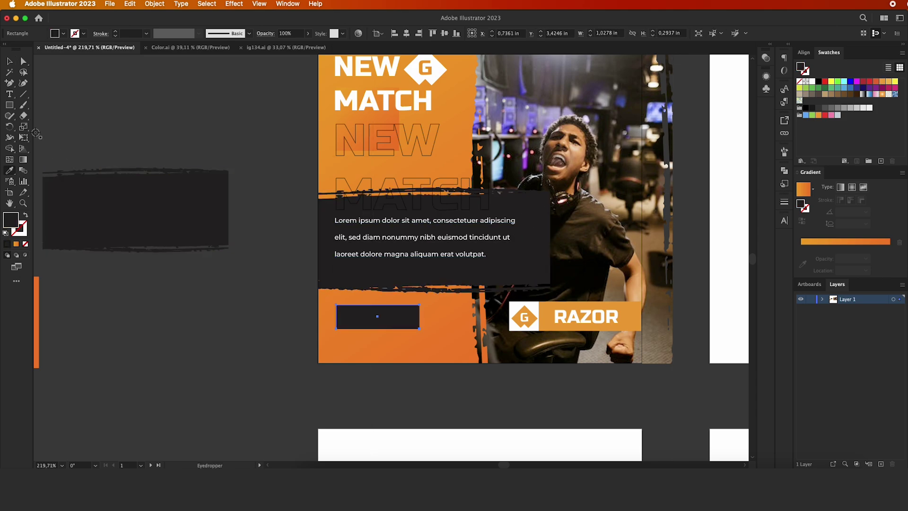
pyautogui.hotkey('ctrl', 'shift', 'a')
pyautogui.click(9, 93)
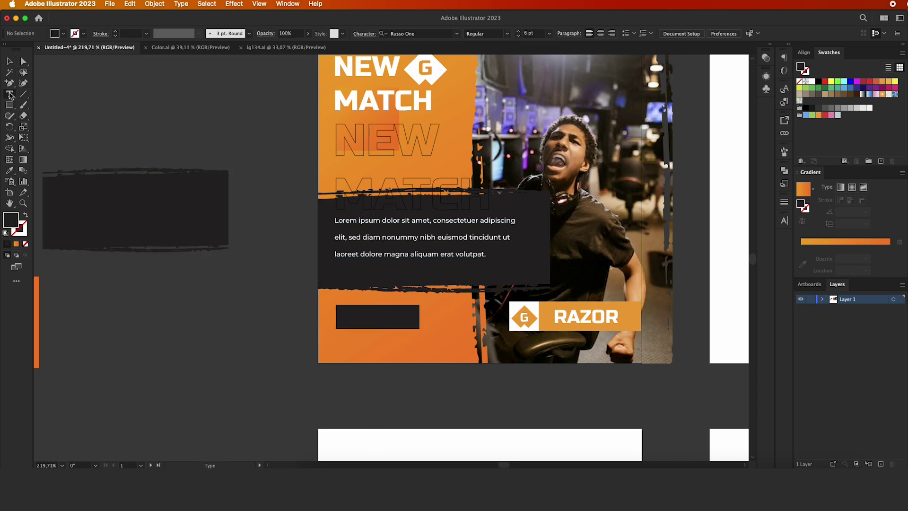
pyautogui.click(174, 336)
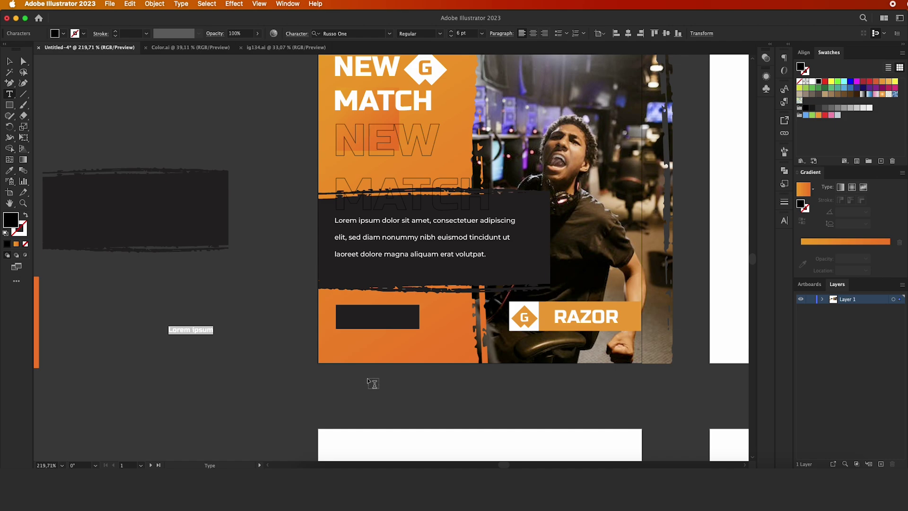
pyautogui.write('v')
pyautogui.write('W')
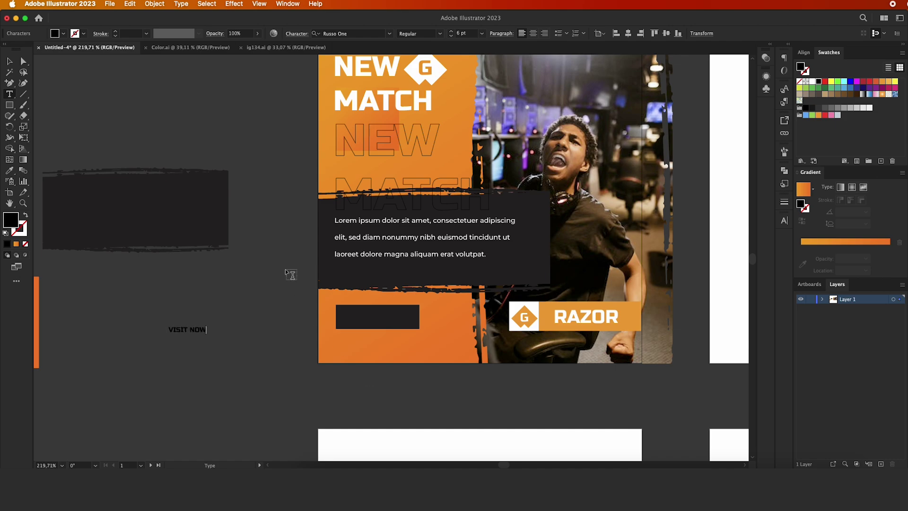
pyautogui.click(9, 61)
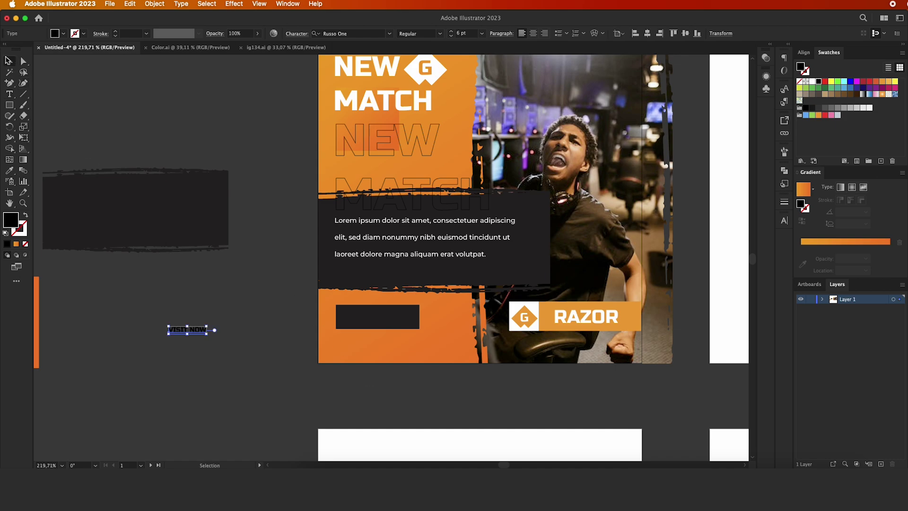
pyautogui.click(811, 82)
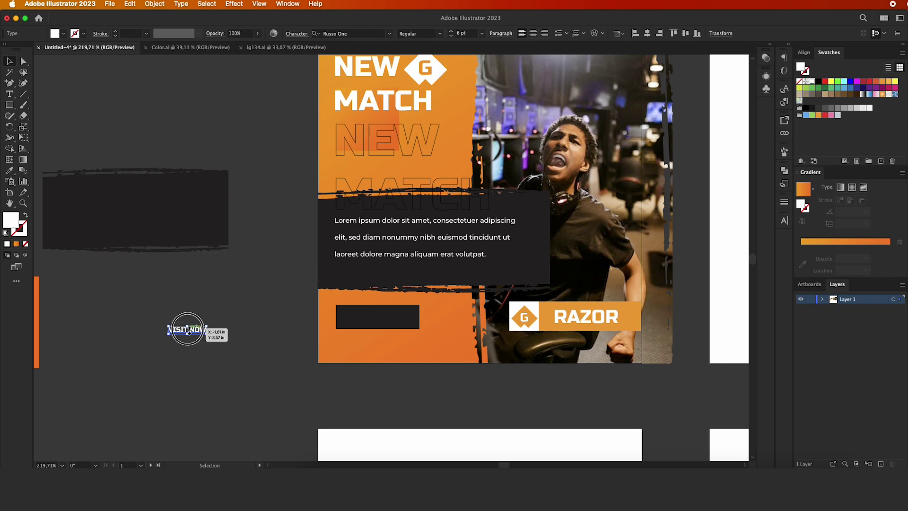
# Centre VISIT NOW horizontally and vertically on the dark button and group them
pyautogui.moveTo(195, 332)
pyautogui.mouseDown()
pyautogui.moveTo(418, 324)
pyautogui.moveTo(409, 323)
pyautogui.mouseUp()
pyautogui.keyDown('shift'); pyautogui.click(417, 322); pyautogui.keyUp('shift')
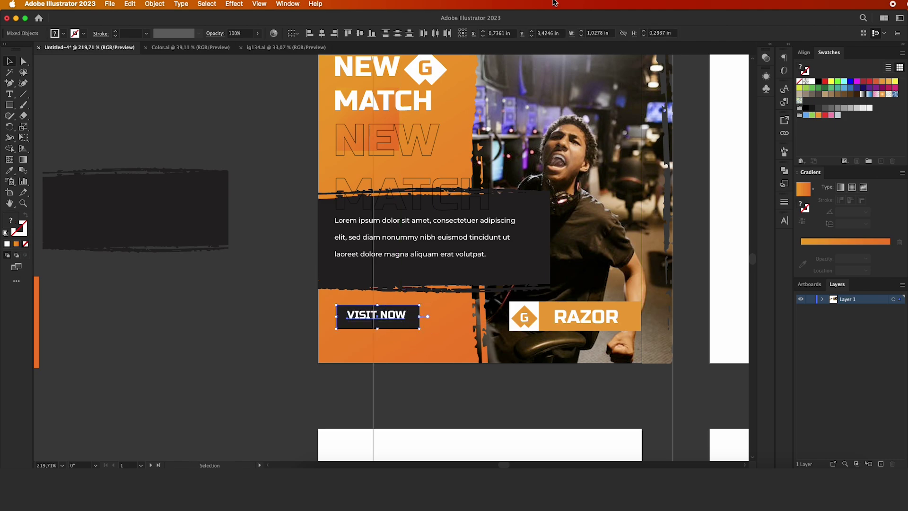
pyautogui.click(360, 33)
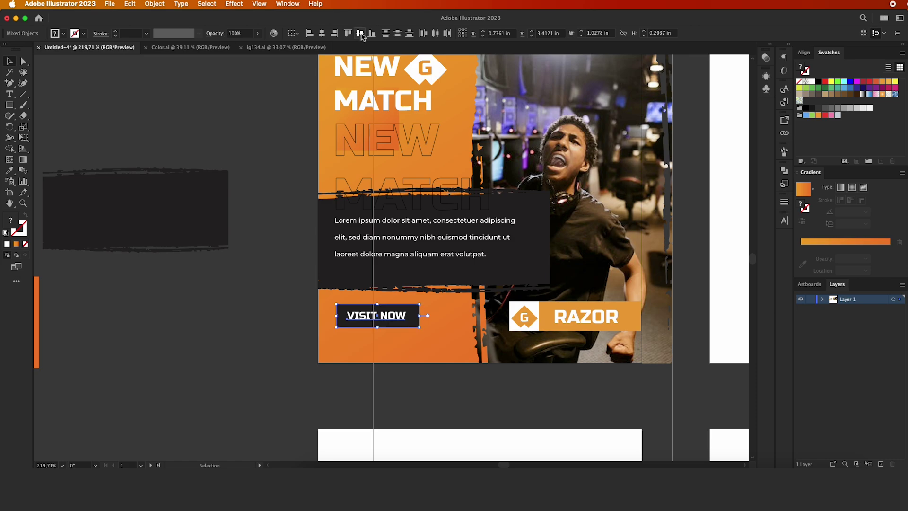
pyautogui.click(322, 33)
pyautogui.press('a')
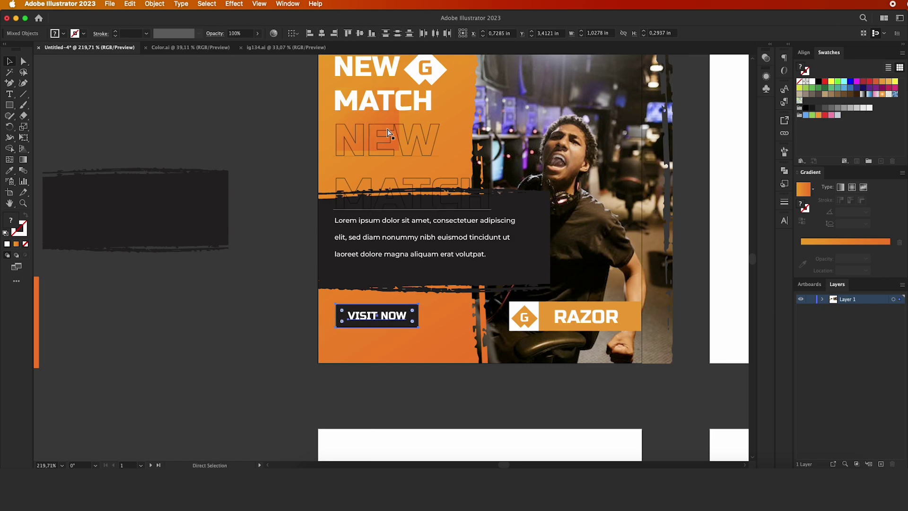
pyautogui.press('v')
pyautogui.click(268, 257)
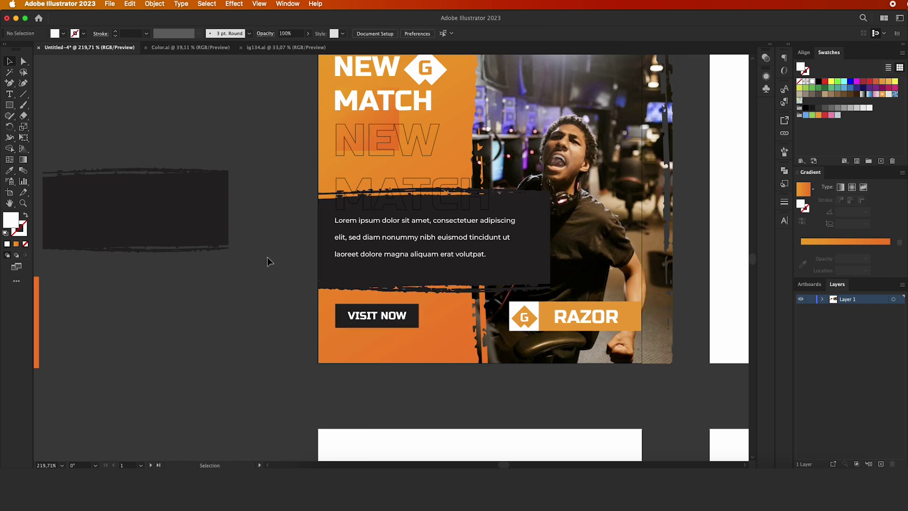
# Nudge the VISIT NOW button group into its final position
pyautogui.click(390, 314)
pyautogui.hotkey('shift', 'Up')
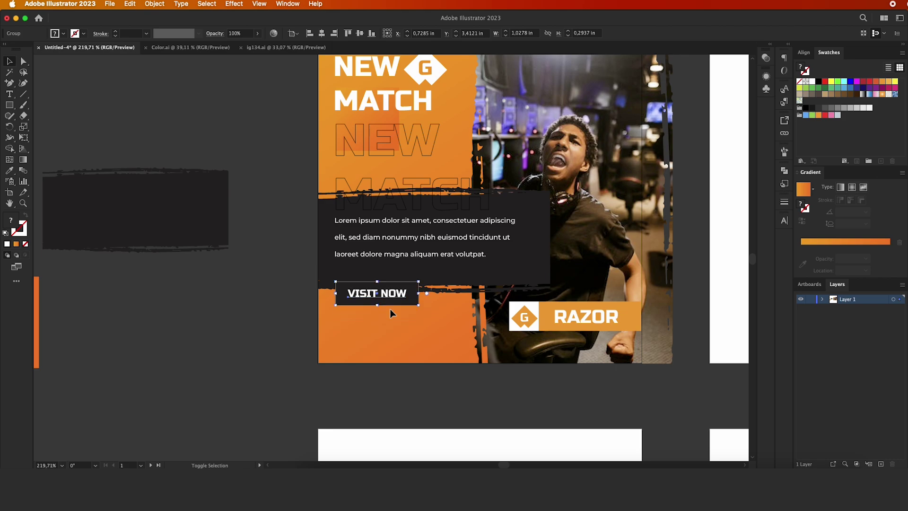
pyautogui.hotkey('shift', 'Up')
pyautogui.hotkey('shift', 'Down')
pyautogui.hotkey('shift', 'Down')
pyautogui.hotkey('shift', 'Down')
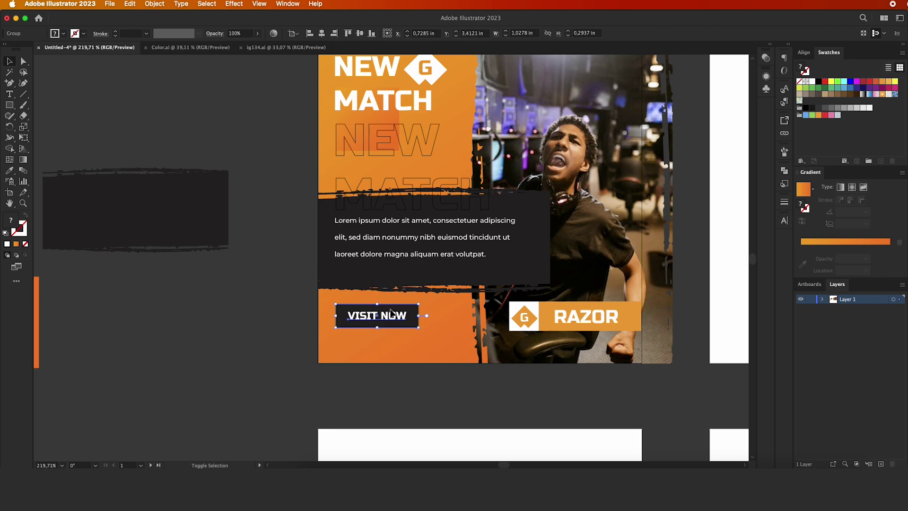
pyautogui.click(290, 306)
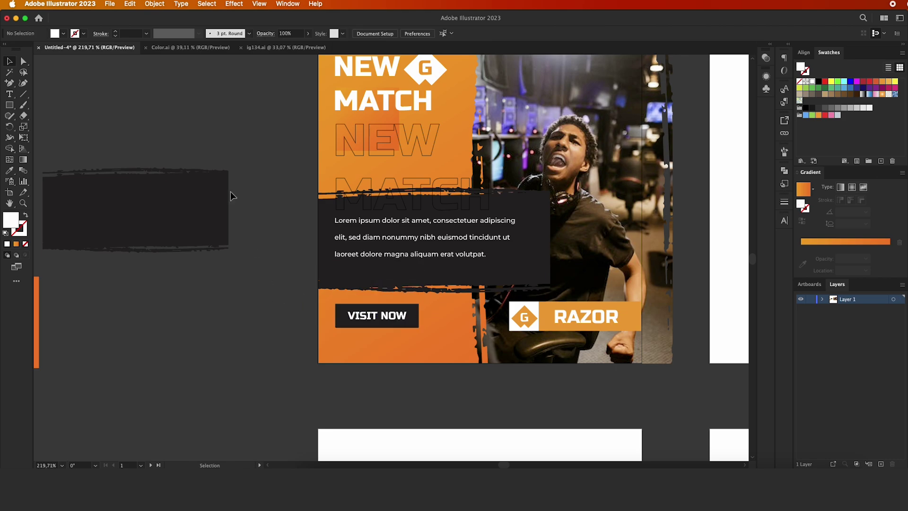
pyautogui.click(8, 93)
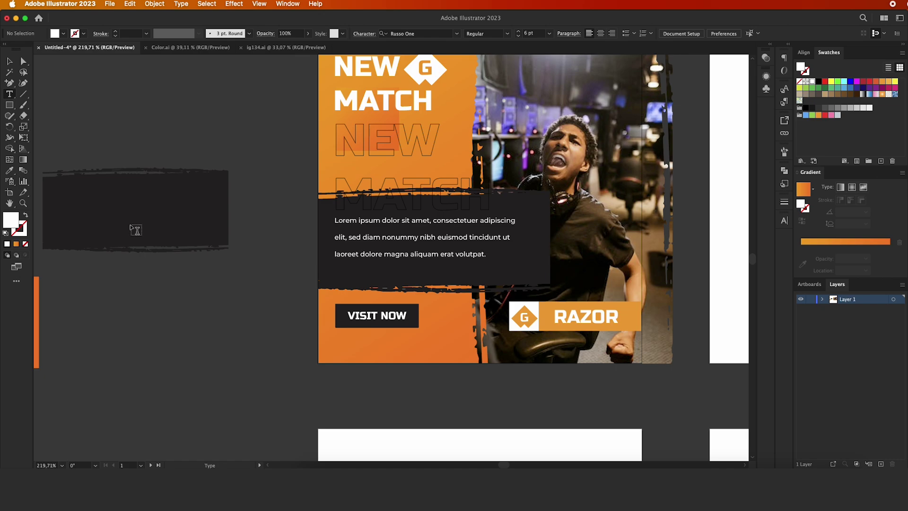
pyautogui.click(176, 282)
pyautogui.write('ww')
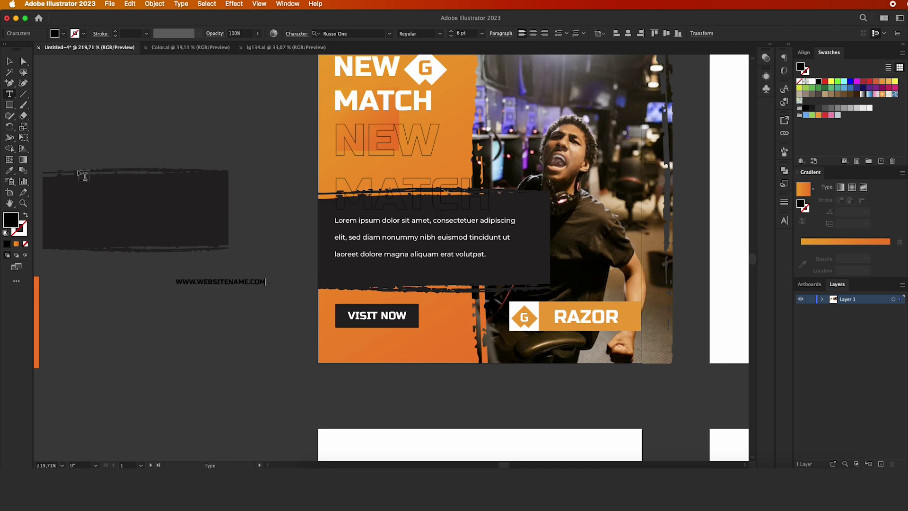
pyautogui.click(9, 61)
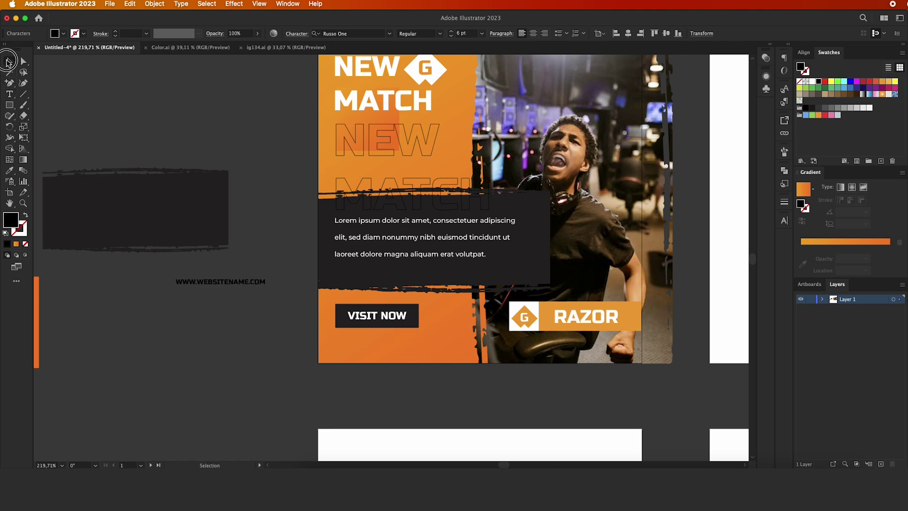
pyautogui.click(812, 81)
pyautogui.click(274, 374)
pyautogui.moveTo(241, 283)
pyautogui.mouseDown()
pyautogui.moveTo(403, 344)
pyautogui.moveTo(460, 354)
pyautogui.moveTo(412, 349)
pyautogui.mouseUp()
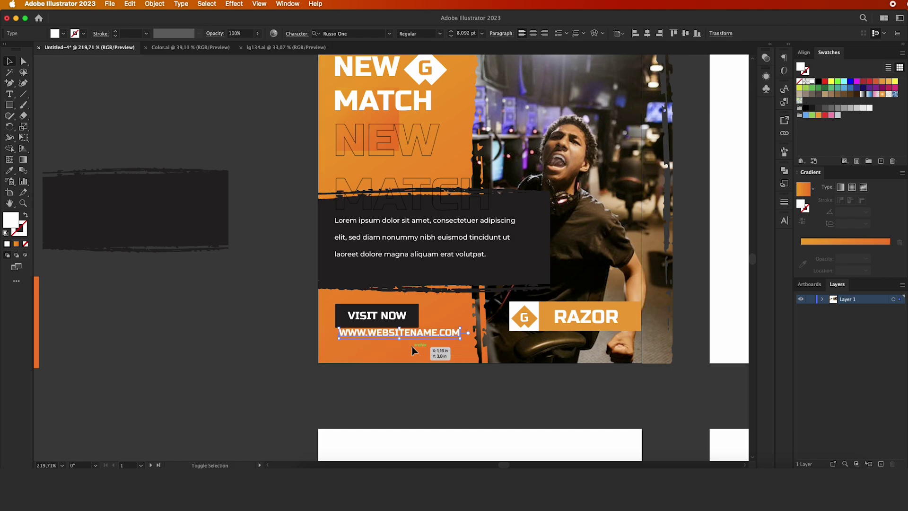
pyautogui.moveTo(399, 332); pyautogui.dragTo(395, 343)
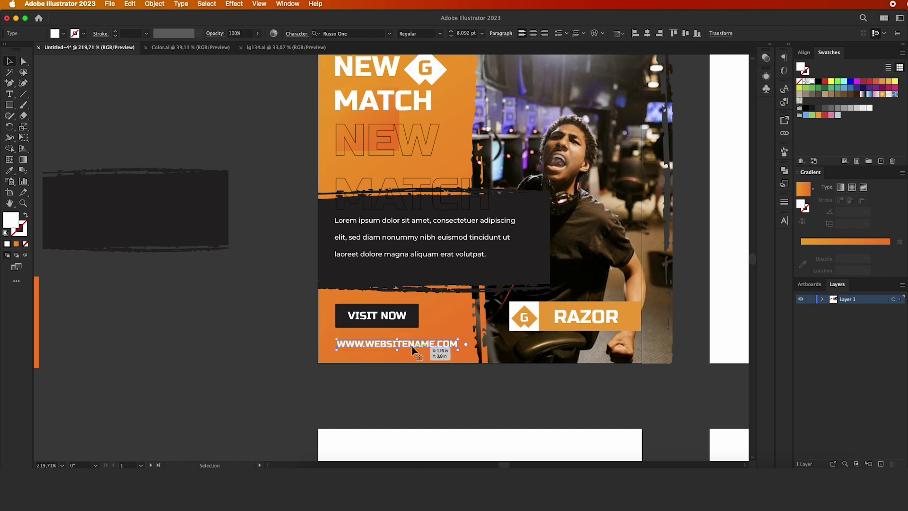
pyautogui.click(282, 285)
pyautogui.scroll(-1, 280, 288)
pyautogui.scroll(-1, 279, 290)
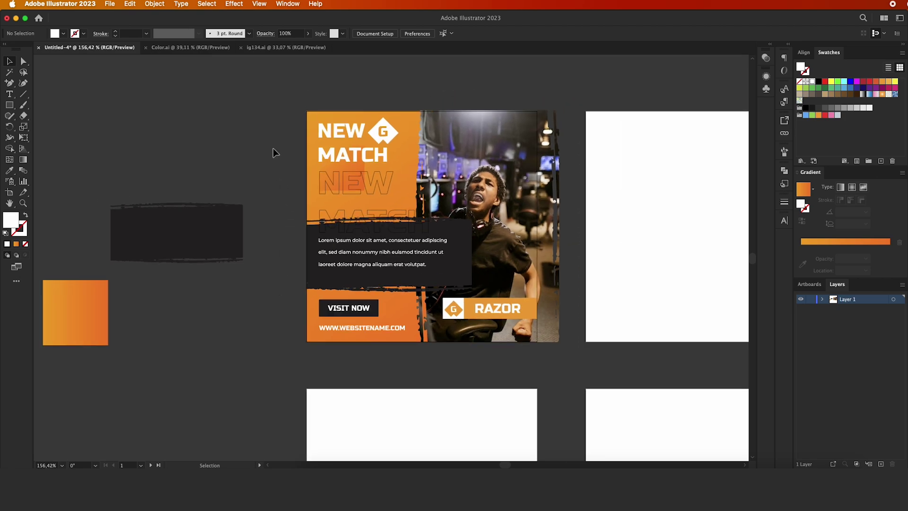
# Select the orange background rectangle and copy it via Edit > Copy
pyautogui.click(485, 126)
pyautogui.click(357, 93)
pyautogui.click(314, 118)
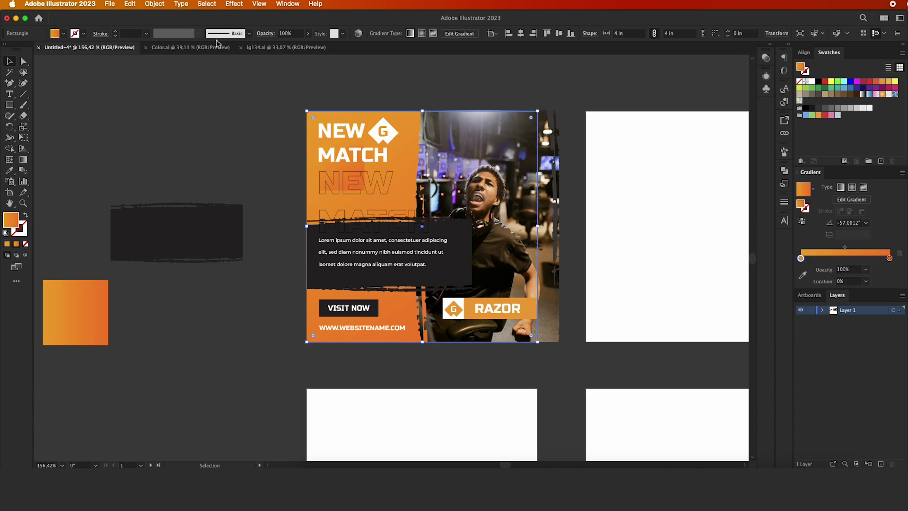
pyautogui.click(130, 3)
pyautogui.click(137, 64)
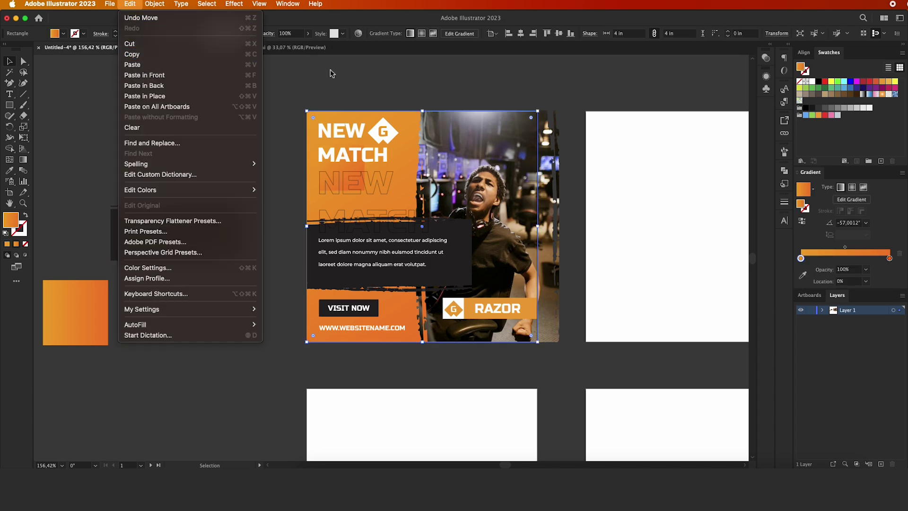
pyautogui.click(333, 74)
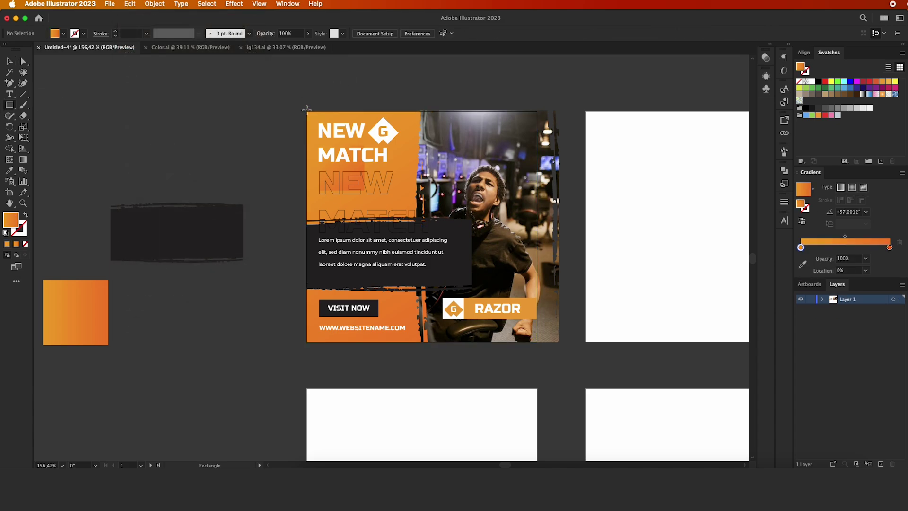
# Draw a square over the artboard and make a clipping mask of the whole design
pyautogui.moveTo(307, 113); pyautogui.dragTo(537, 340)
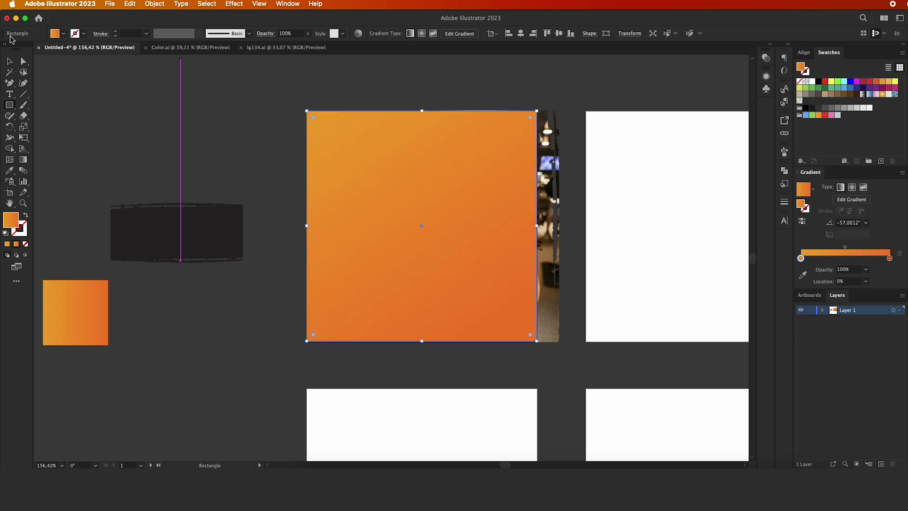
pyautogui.click(10, 61)
pyautogui.moveTo(296, 88); pyautogui.dragTo(527, 330)
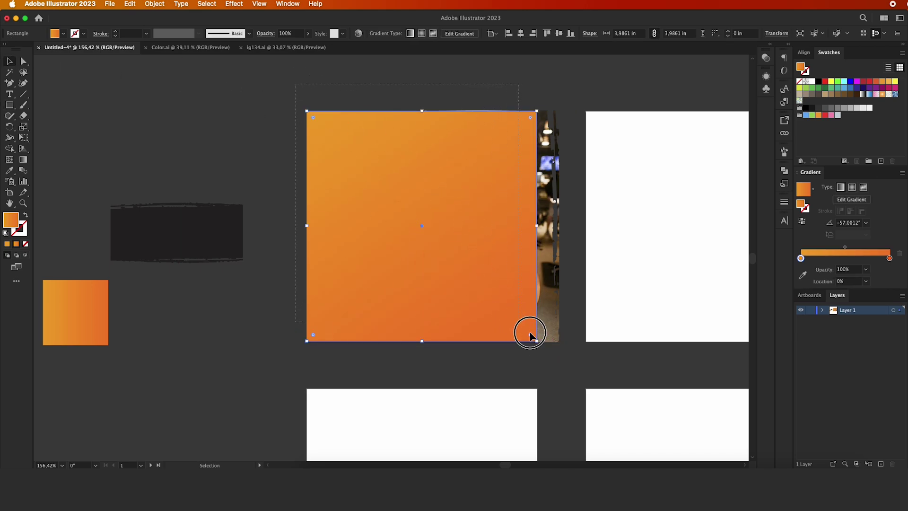
pyautogui.rightClick(464, 204)
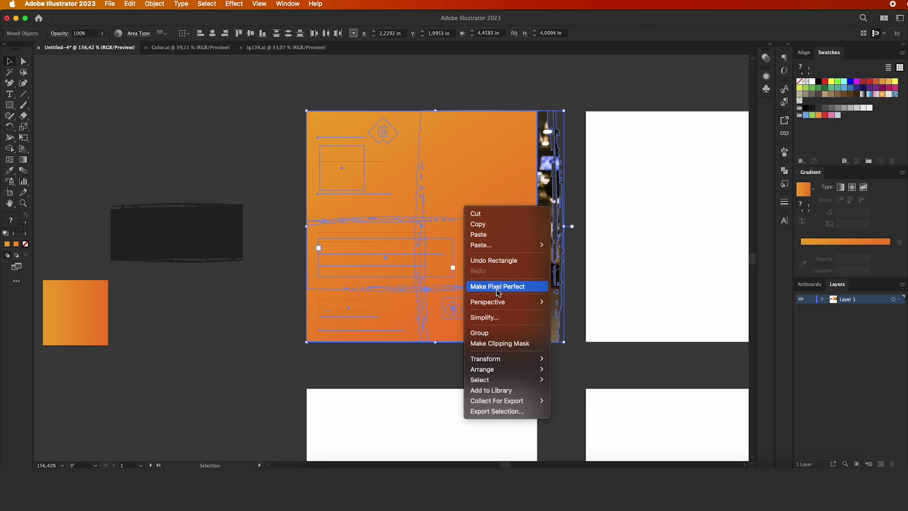
pyautogui.click(486, 345)
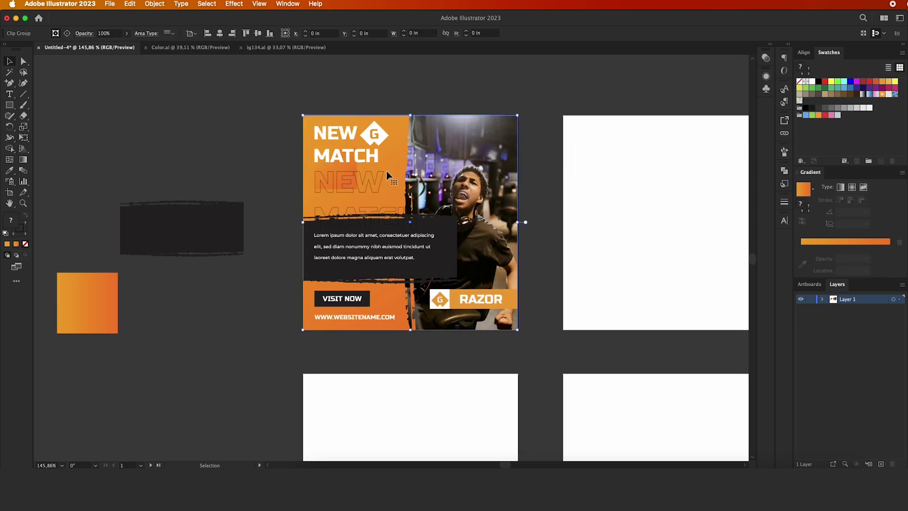
pyautogui.scroll(-3, 387, 171)
# Duplicate the finished post onto the second artboard and release its clipping mask
pyautogui.scroll(2, 387, 171)
pyautogui.moveTo(355, 173); pyautogui.dragTo(575, 179)
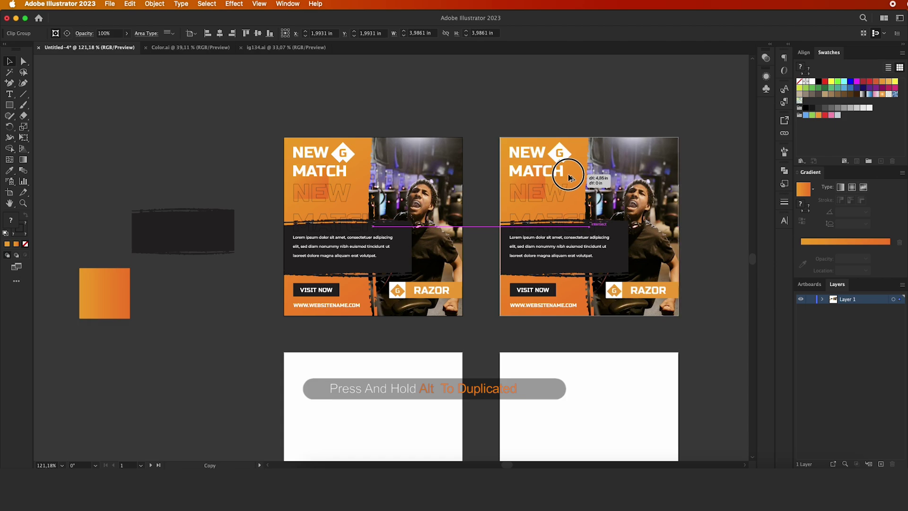
pyautogui.moveTo(575, 179); pyautogui.dragTo(567, 177)
pyautogui.scroll(-1, 566, 104)
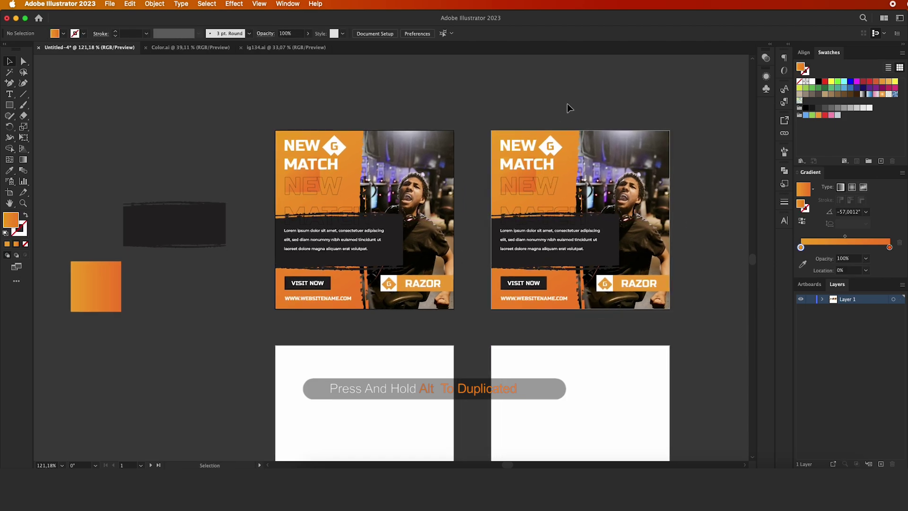
pyautogui.rightClick(568, 149)
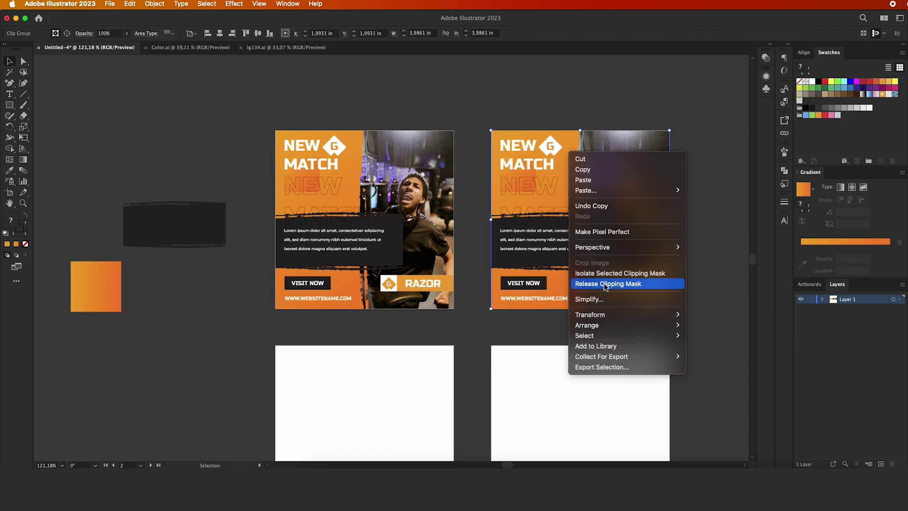
pyautogui.click(616, 284)
pyautogui.click(572, 78)
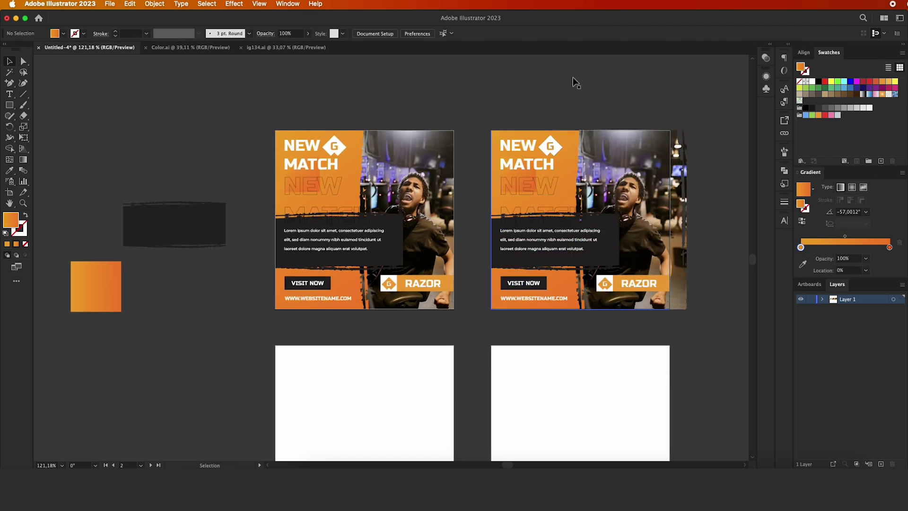
pyautogui.click(571, 141)
pyautogui.scroll(-1, 571, 137)
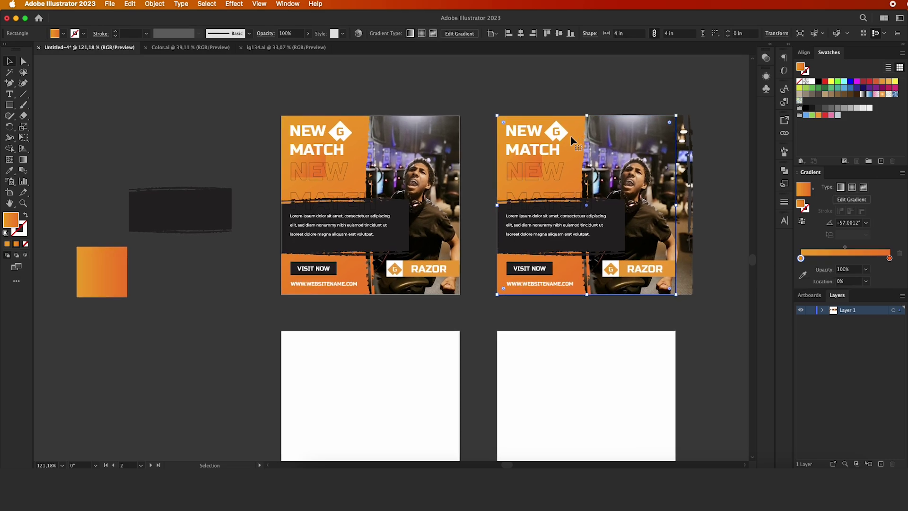
pyautogui.moveTo(571, 161); pyautogui.dragTo(563, 181)
pyautogui.hotkey('ctrl', 'z')
pyautogui.click(601, 222)
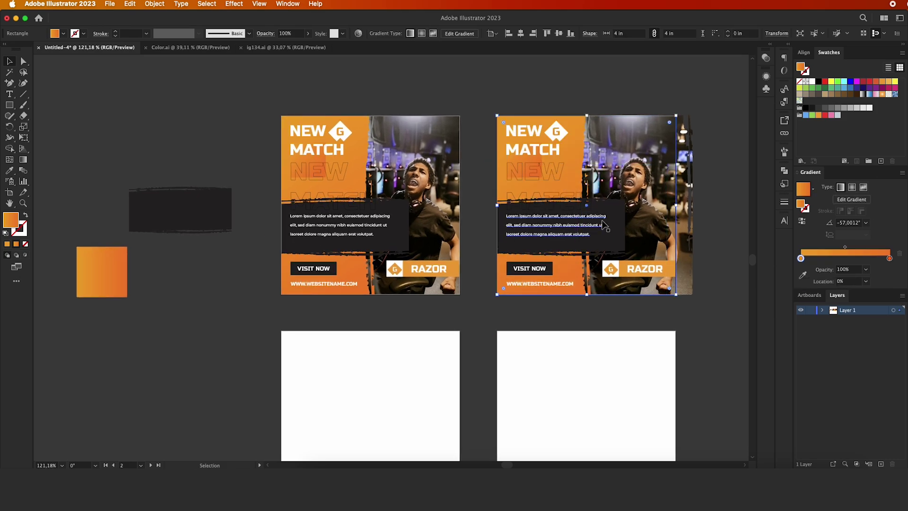
pyautogui.scroll(-1, 601, 220)
pyautogui.scroll(-1, 603, 224)
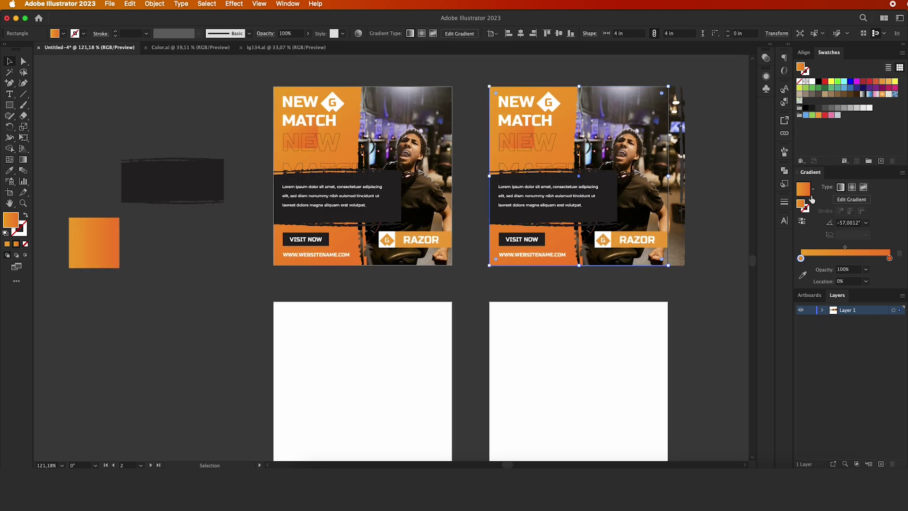
# Eyedropper the orange gradient onto the second post's dark text panel
pyautogui.click(813, 112)
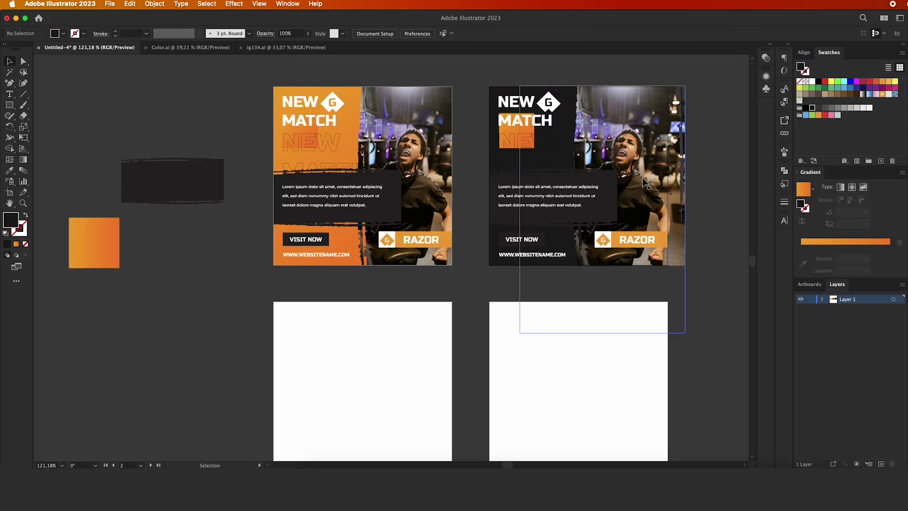
pyautogui.moveTo(668, 334); pyautogui.dragTo(521, 203)
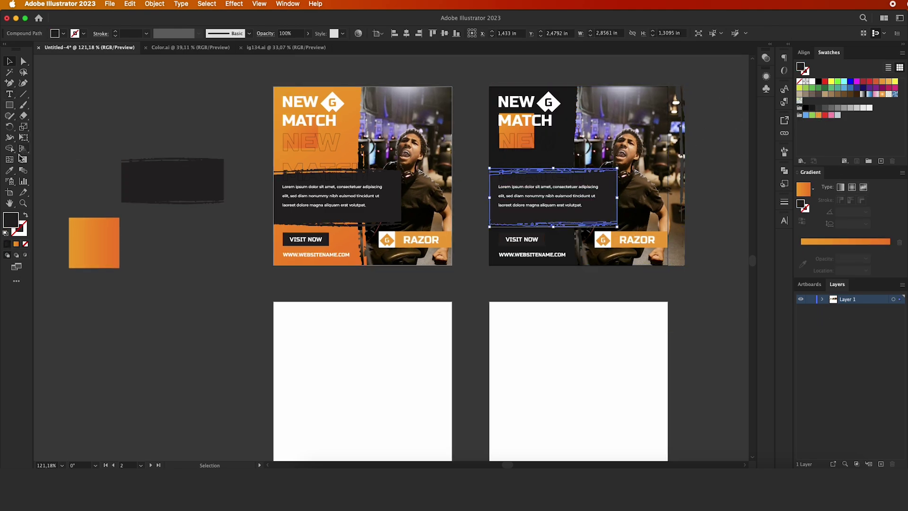
pyautogui.click(10, 174)
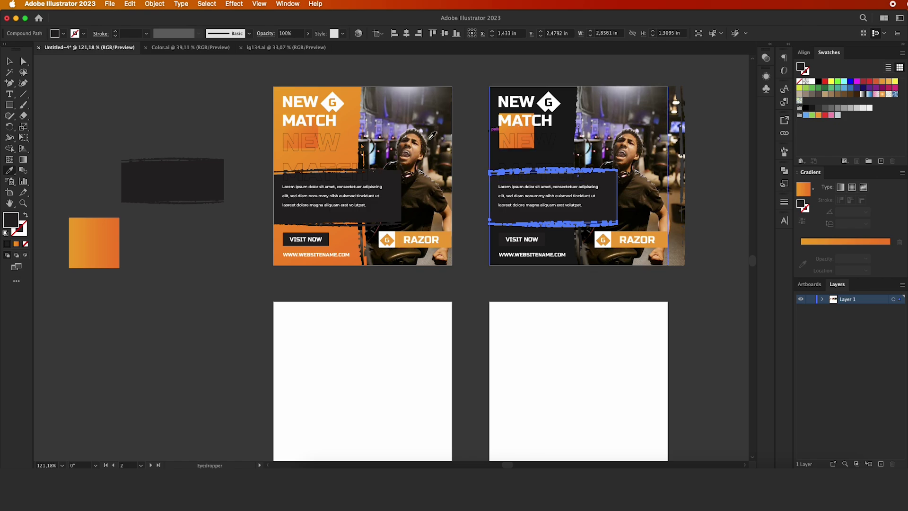
pyautogui.click(87, 241)
pyautogui.click(9, 62)
pyautogui.click(142, 107)
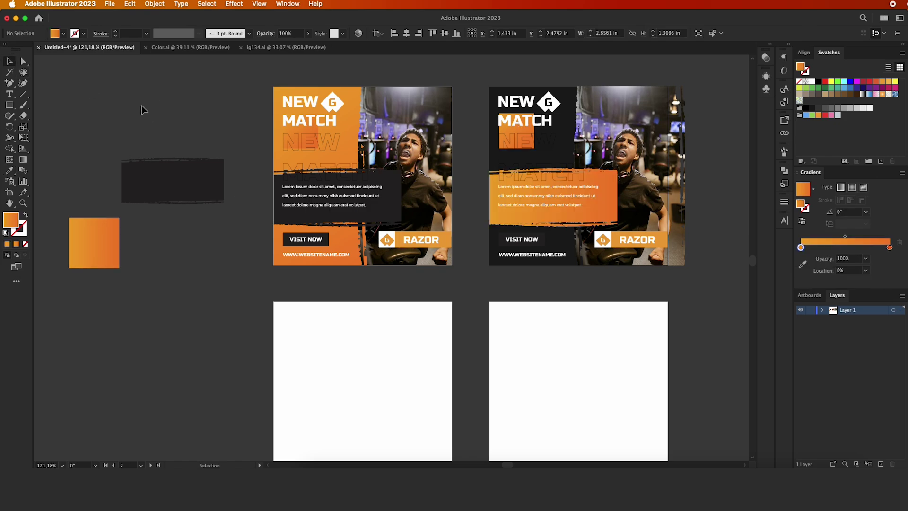
# Give the outlined NEW MATCH echo text a white stroke
pyautogui.moveTo(470, 85); pyautogui.dragTo(304, 333)
pyautogui.click(535, 178)
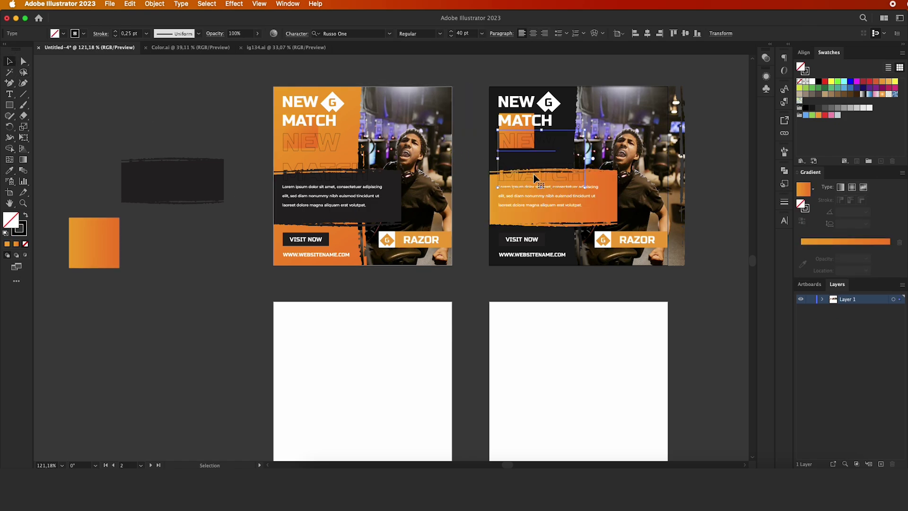
pyautogui.click(805, 71)
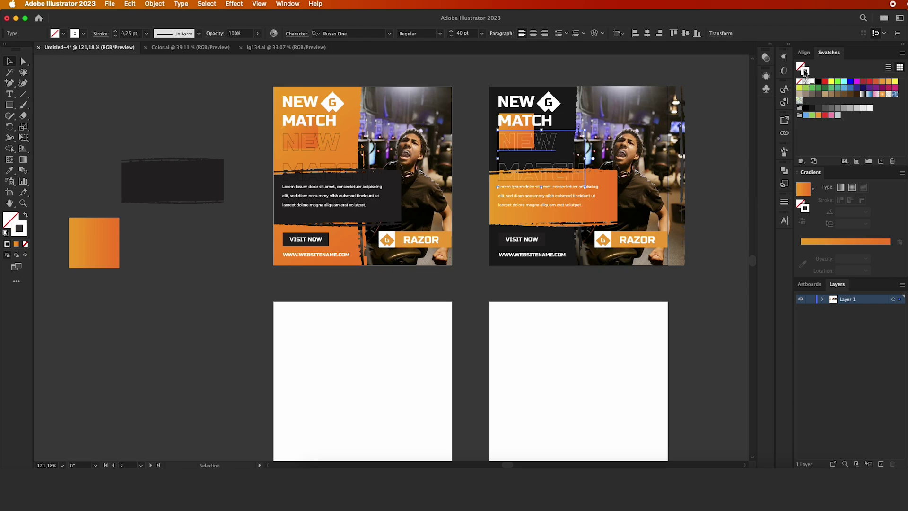
pyautogui.click(645, 100)
pyautogui.click(693, 126)
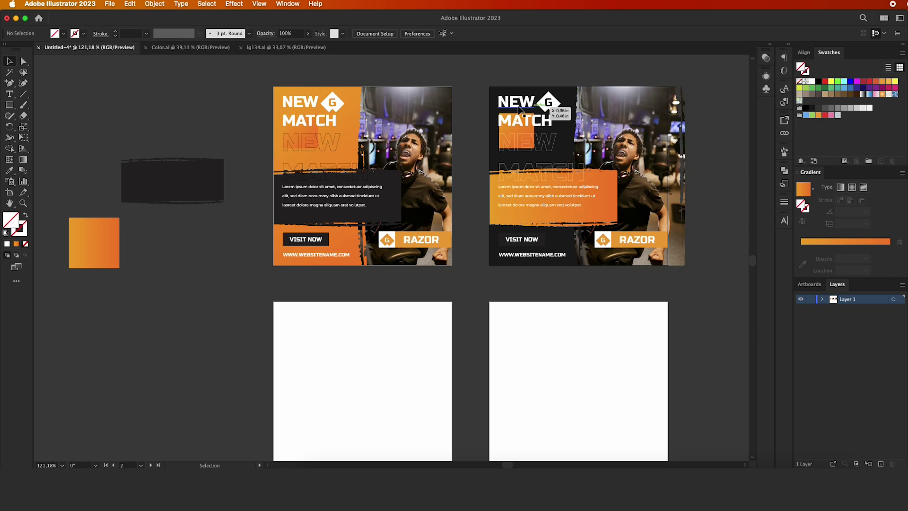
# Marquee-select the second post and clip its contents to the square artboard
pyautogui.moveTo(474, 77); pyautogui.dragTo(718, 275)
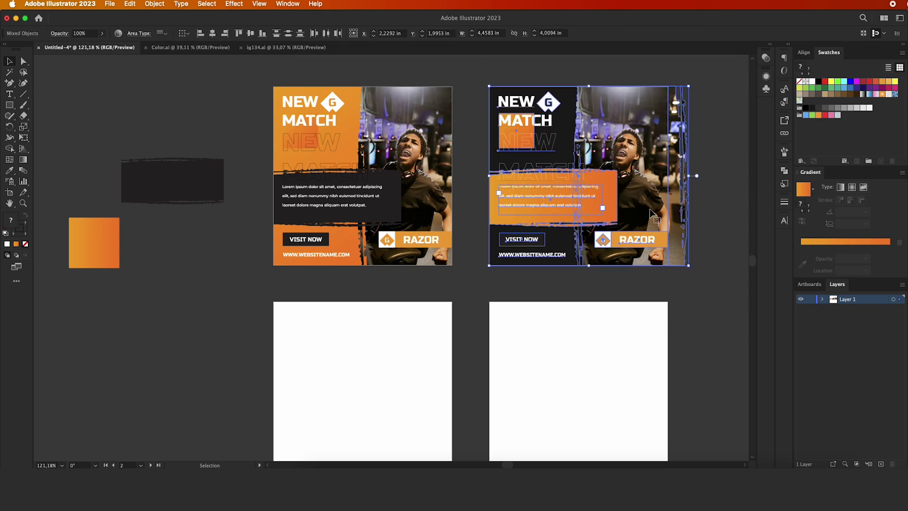
pyautogui.rightClick(652, 213)
pyautogui.click(669, 348)
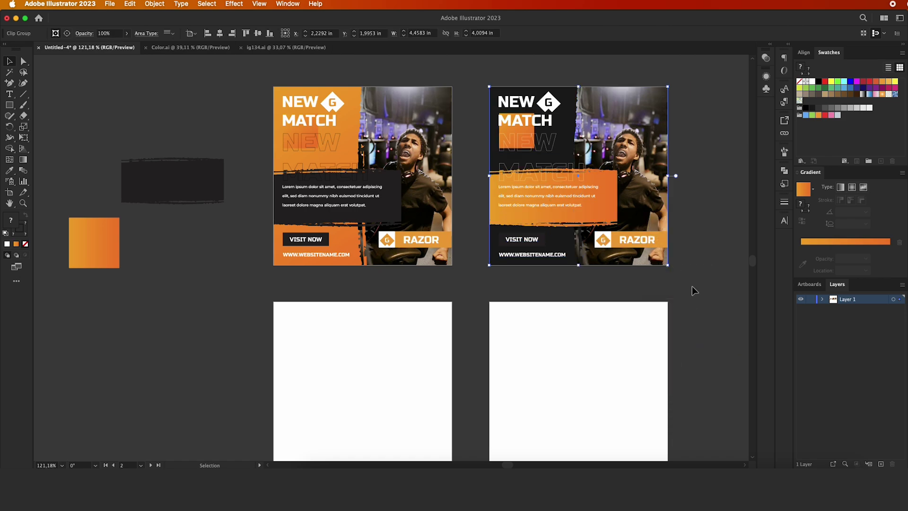
pyautogui.click(691, 286)
pyautogui.scroll(-2, 691, 285)
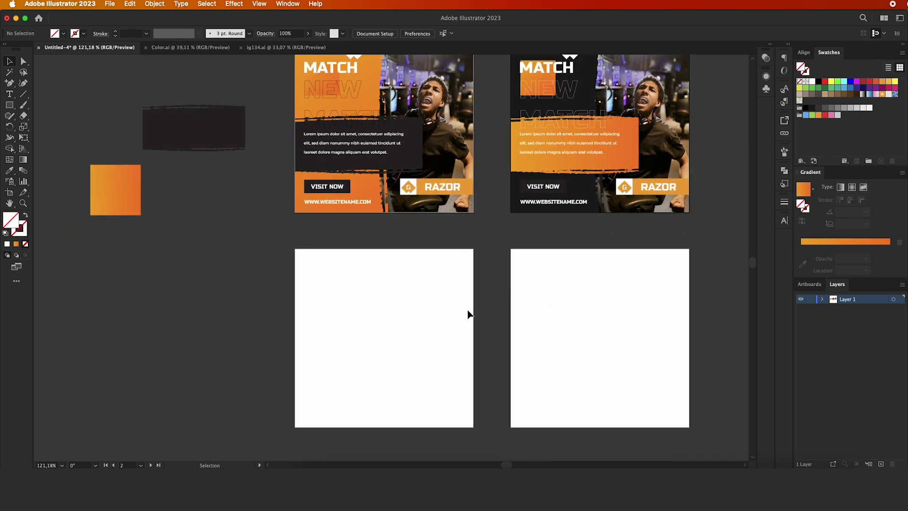
# Alt-drag a copy of the dark grunge brush shape onto the third artboard
pyautogui.scroll(-1, 467, 314)
pyautogui.click(219, 123)
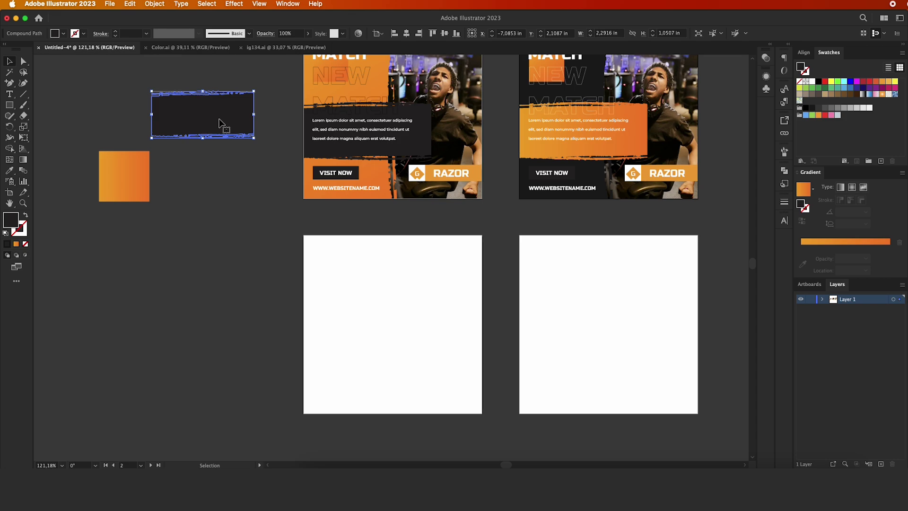
pyautogui.moveTo(222, 122); pyautogui.dragTo(372, 331)
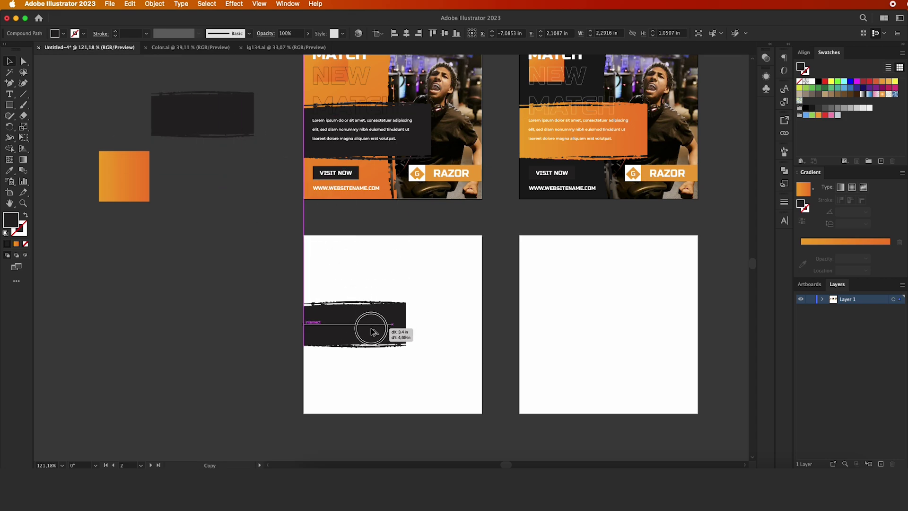
pyautogui.moveTo(372, 331); pyautogui.dragTo(372, 331)
pyautogui.click(85, 171)
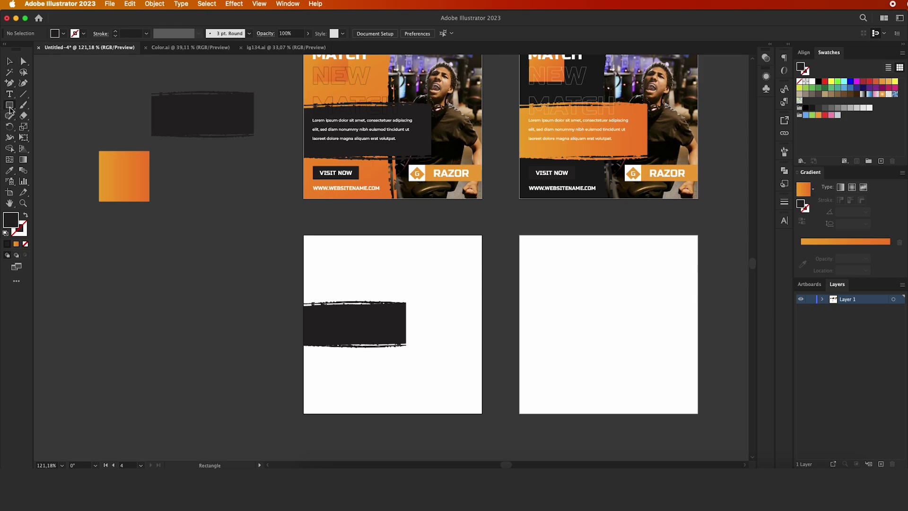
# Draw a 4x4 in square, eyedrop the orange gradient, and send it to back
pyautogui.moveTo(305, 235); pyautogui.dragTo(482, 414)
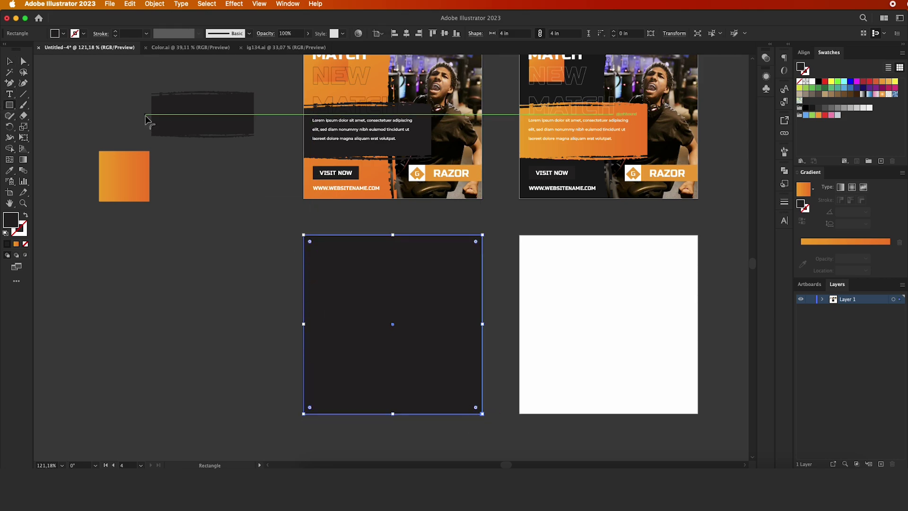
pyautogui.click(9, 61)
pyautogui.click(9, 170)
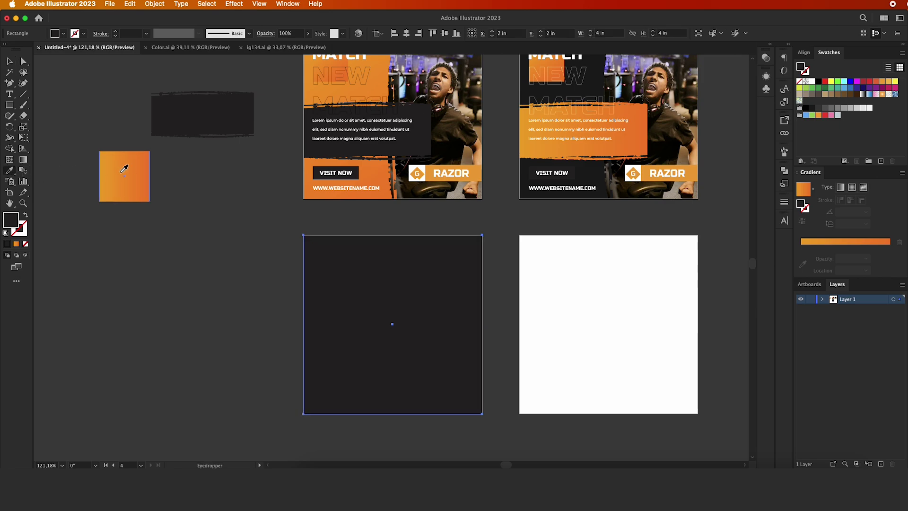
pyautogui.click(126, 167)
pyautogui.rightClick(357, 260)
pyautogui.moveTo(370, 416)
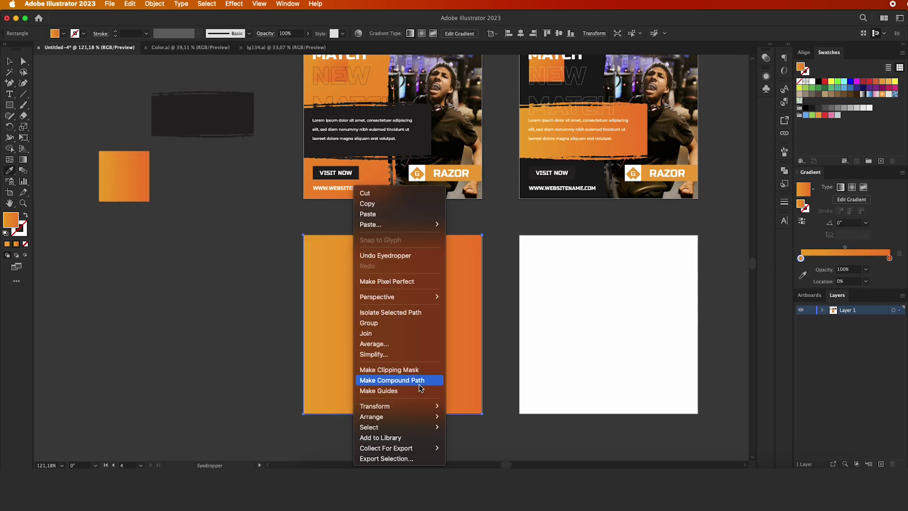
pyautogui.click(469, 444)
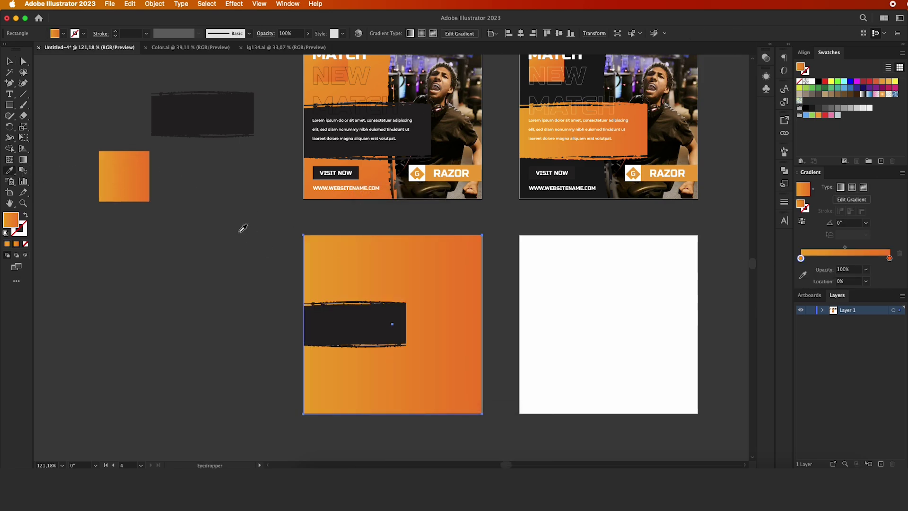
# Stretch the dark brush band across the full artboard width and make it taller
pyautogui.click(12, 61)
pyautogui.click(137, 128)
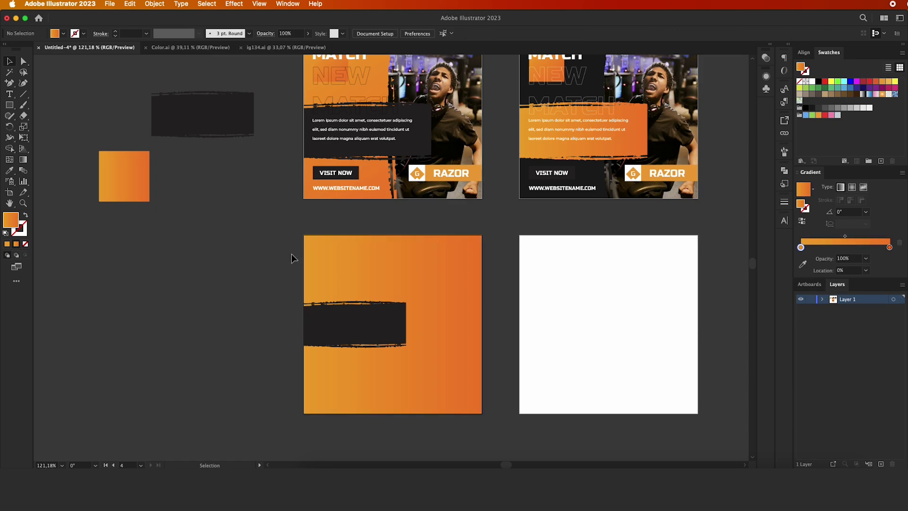
pyautogui.click(358, 309)
pyautogui.moveTo(406, 348); pyautogui.dragTo(482, 362)
pyautogui.click(506, 335)
pyautogui.hscroll(-1, 505, 334)
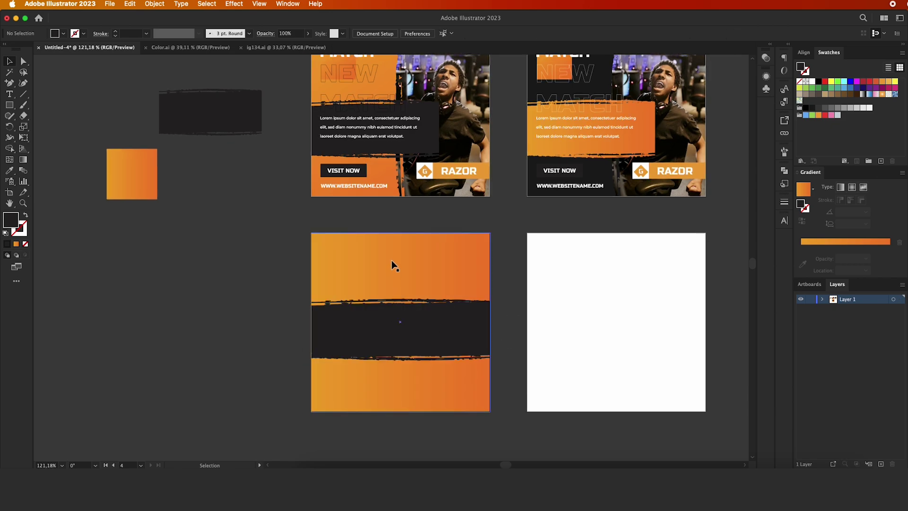
pyautogui.click(396, 306)
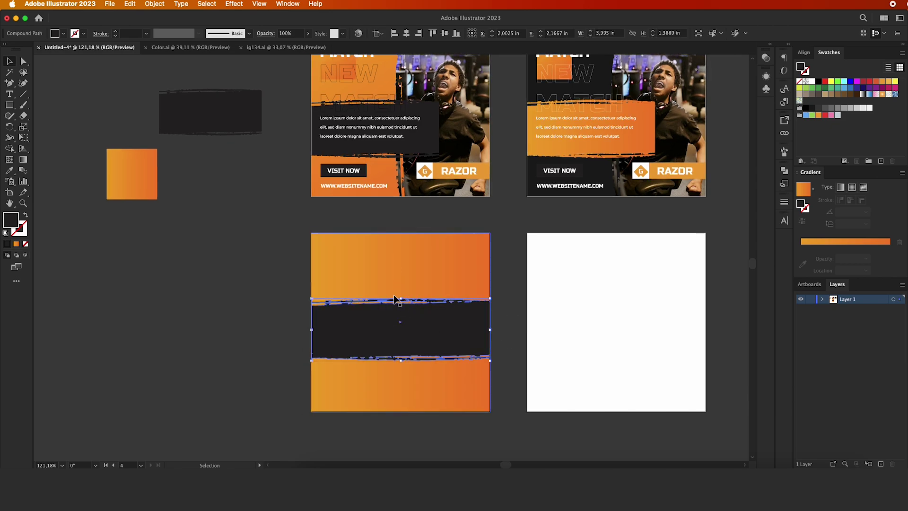
pyautogui.moveTo(401, 300); pyautogui.dragTo(401, 294)
pyautogui.click(223, 278)
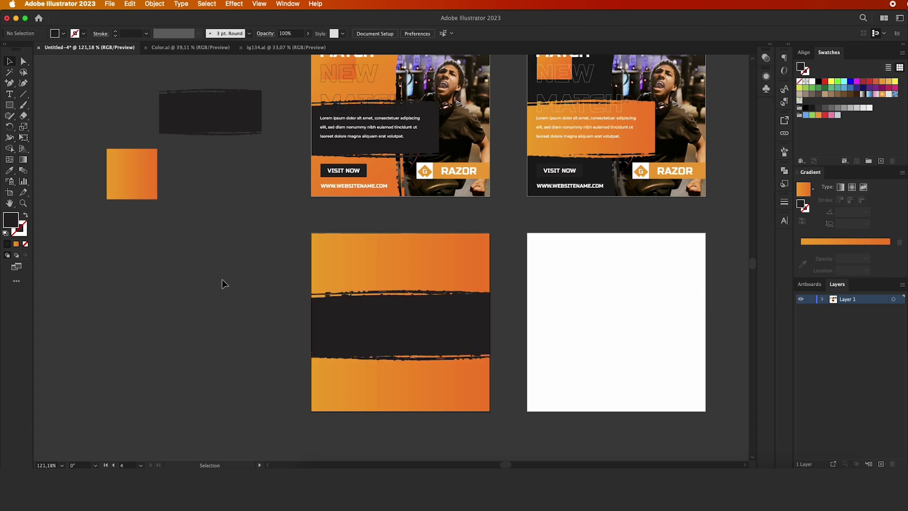
pyautogui.scroll(-2, 222, 279)
pyautogui.hscroll(-1, 222, 279)
# In Chrome's Pexels tab, find and open the photo of the gamer woman in red
pyautogui.press('super+Tab')
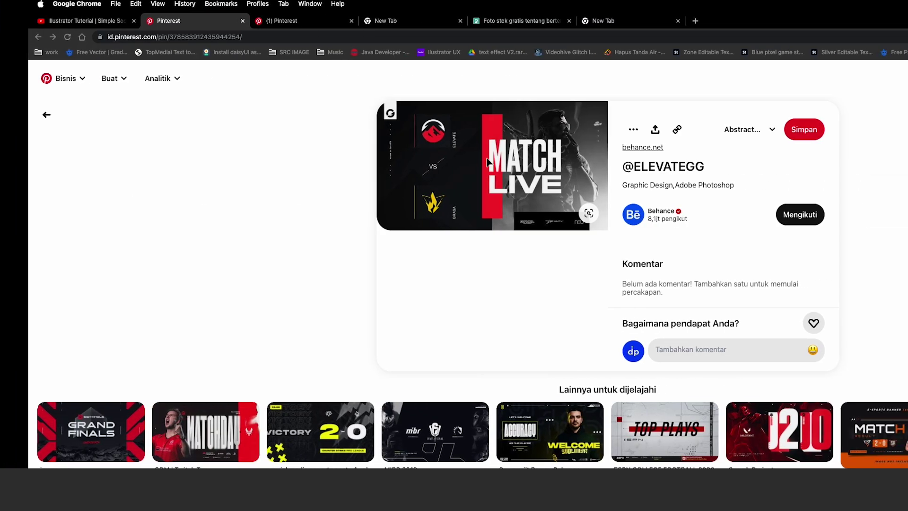
pyautogui.click(494, 21)
pyautogui.scroll(-15, 505, 254)
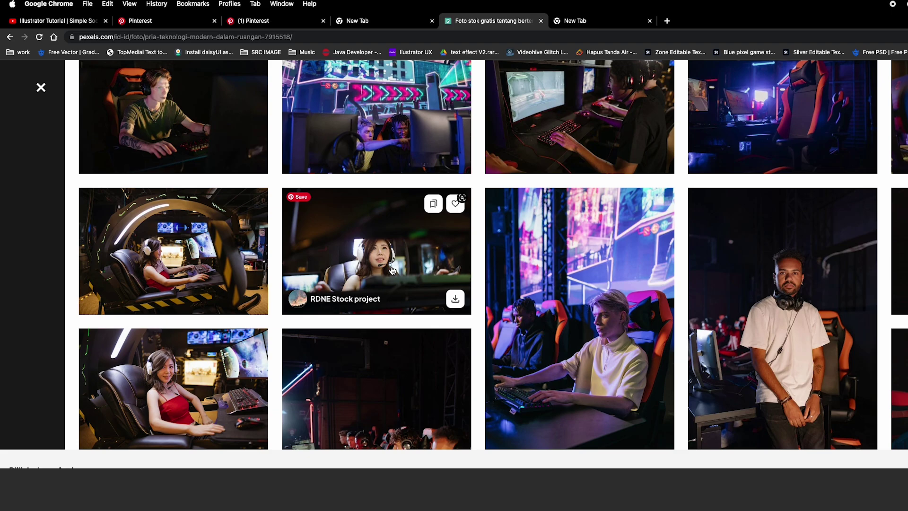
pyautogui.scroll(-2, 719, 295)
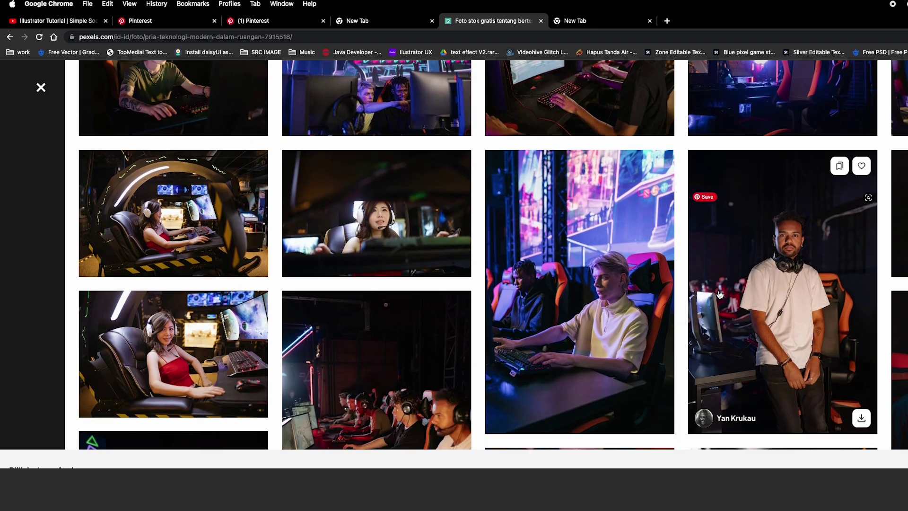
pyautogui.scroll(-5, 719, 295)
pyautogui.scroll(2, 499, 298)
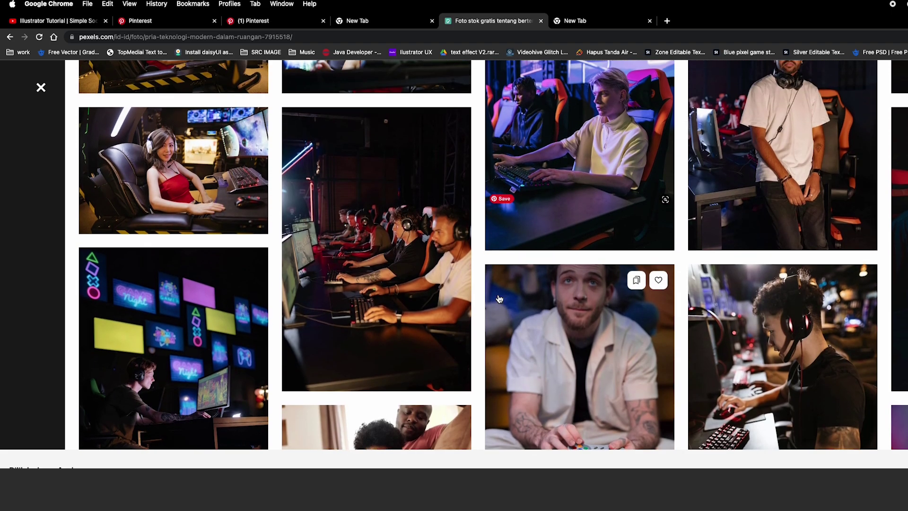
pyautogui.scroll(3, 183, 319)
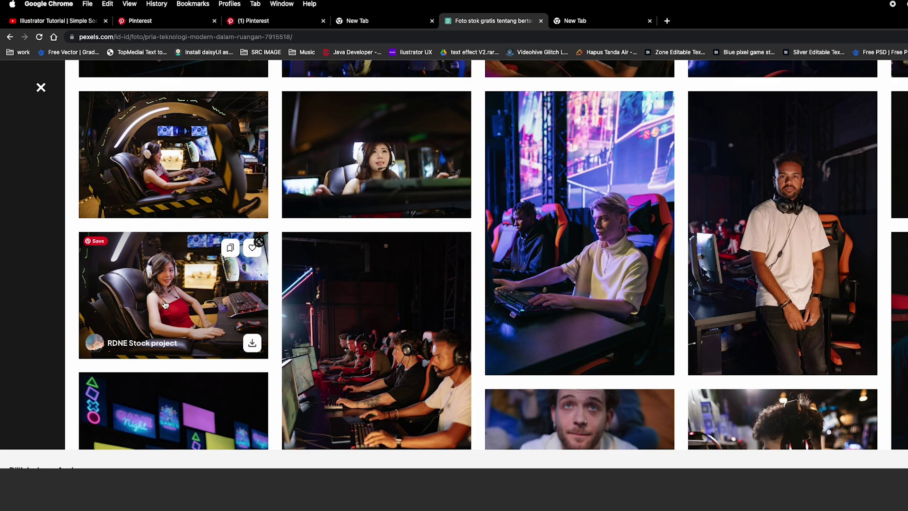
pyautogui.click(183, 317)
# Copy the photo to the clipboard and return to Illustrator
pyautogui.rightClick(571, 276)
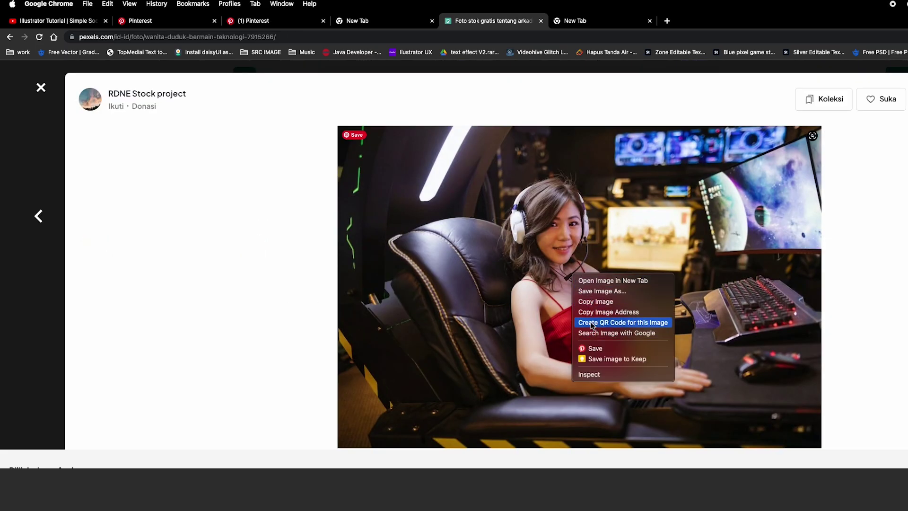
pyautogui.click(605, 300)
pyautogui.hotkey('ctrl', 'Left')
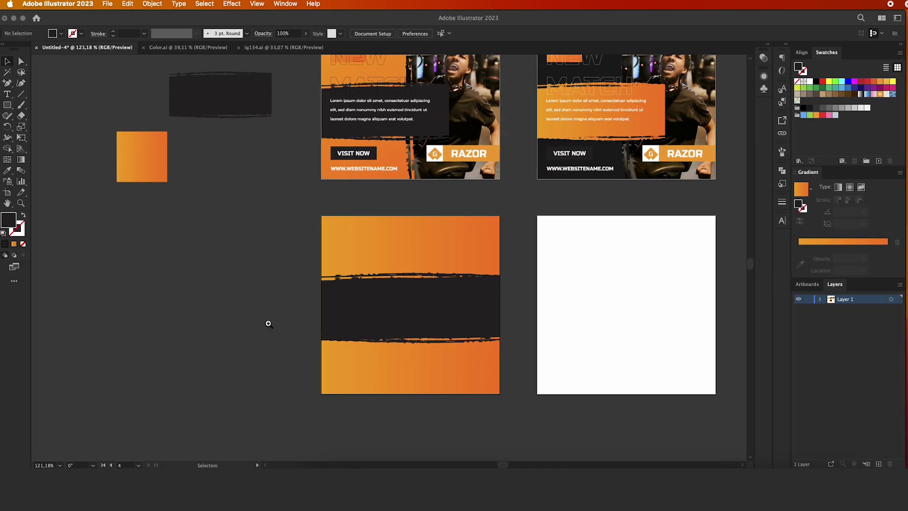
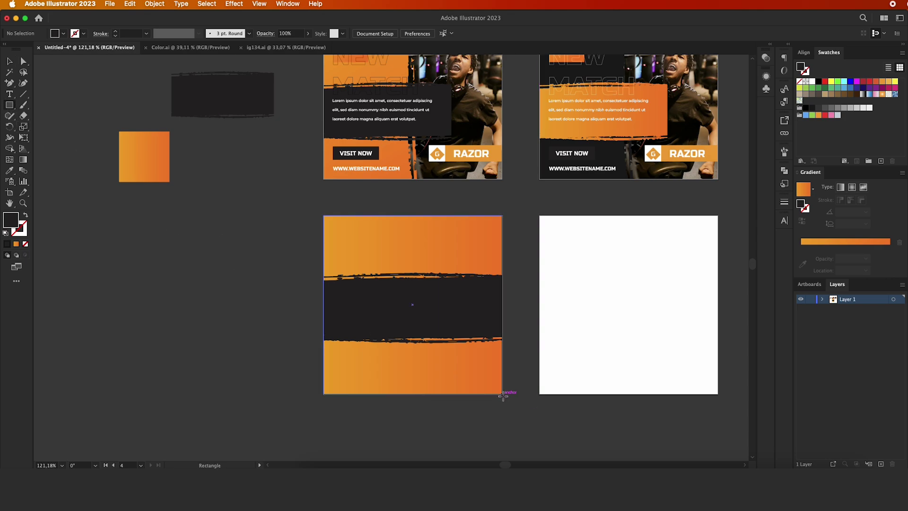
# Draw a dark rectangle over the lower part of the third artboard
pyautogui.click(351, 232)
pyautogui.click(305, 282)
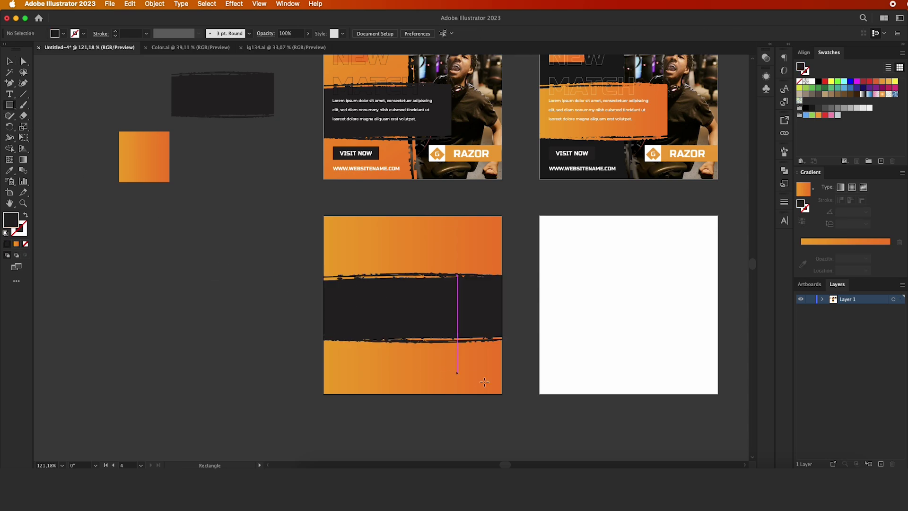
pyautogui.moveTo(502, 394)
pyautogui.mouseDown()
pyautogui.moveTo(345, 347)
pyautogui.moveTo(323, 320)
pyautogui.mouseUp()
# Deselect the rectangle and paste the gaming photo of a woman into the document
pyautogui.click(10, 61)
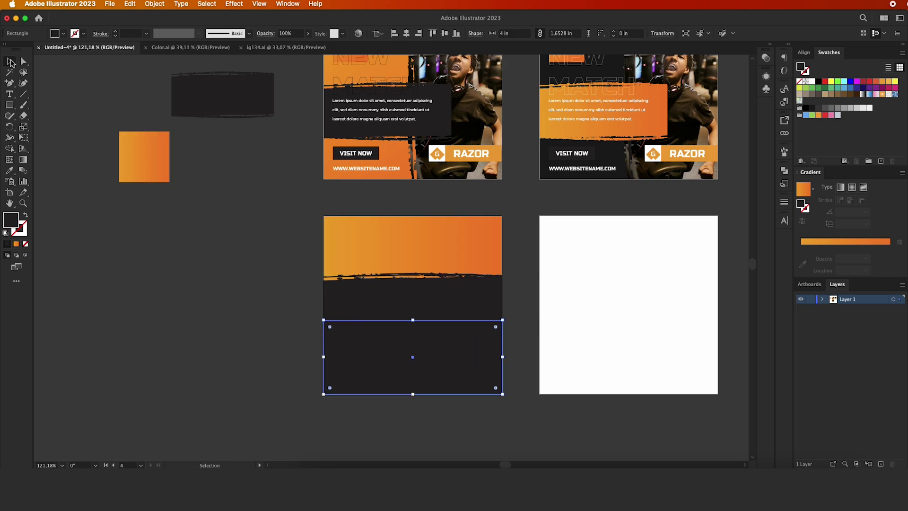
pyautogui.click(259, 301)
pyautogui.hotkey('ctrl', 'v')
# Scale the photo down, move it onto artboard 3, send it backward and clip it to the dark rectangle
pyautogui.scroll(-3, 456, 263)
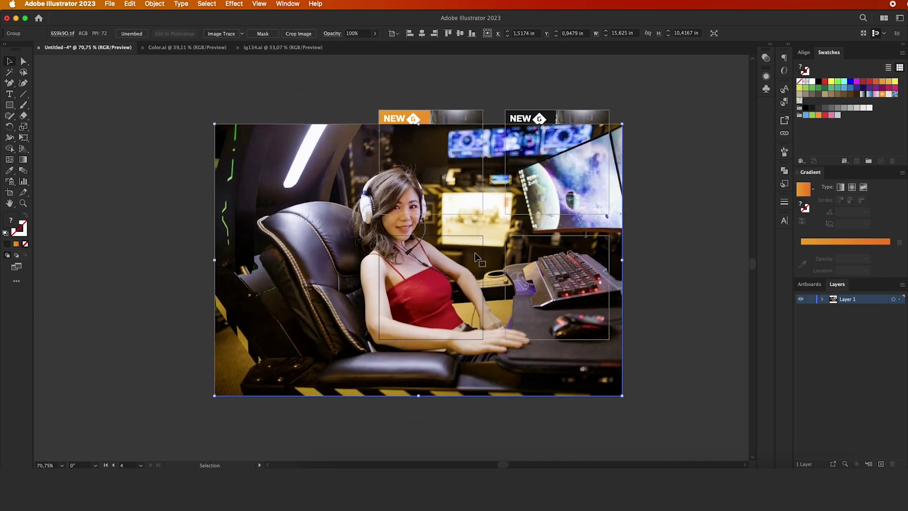
pyautogui.moveTo(619, 123); pyautogui.dragTo(474, 223)
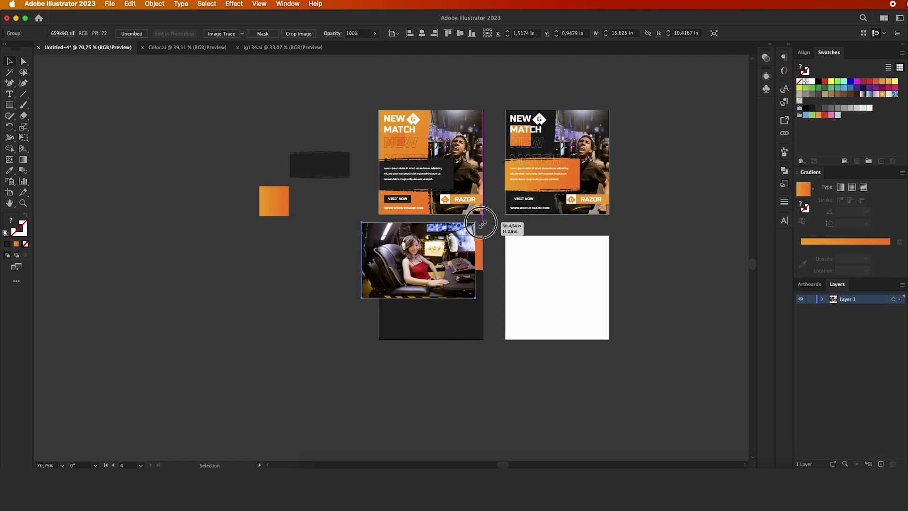
pyautogui.moveTo(425, 253); pyautogui.dragTo(441, 307)
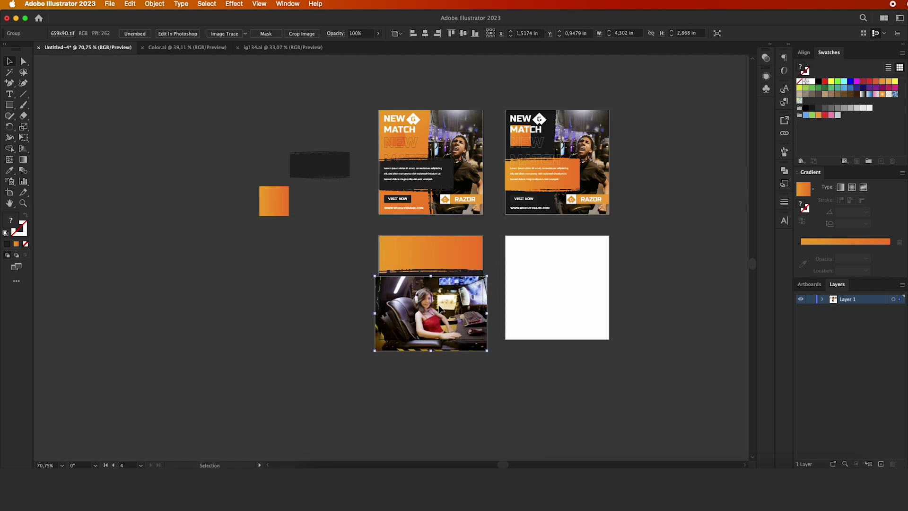
pyautogui.hotkey('ctrl', 'shift', '[')
pyautogui.keyDown('shift'); pyautogui.click(439, 306); pyautogui.keyUp('shift')
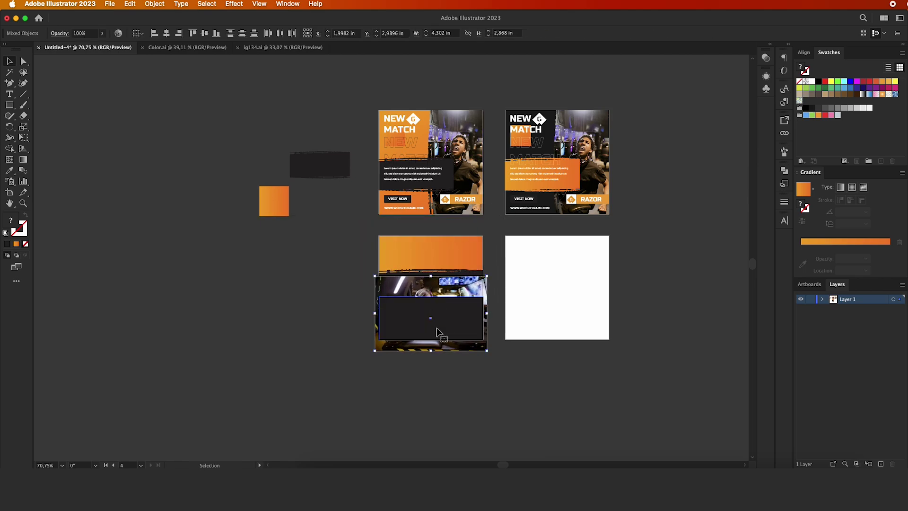
pyautogui.rightClick(437, 329)
pyautogui.click(466, 389)
# Shift the photo lower inside its clipping mask so it sits along the band
pyautogui.doubleClick(448, 314)
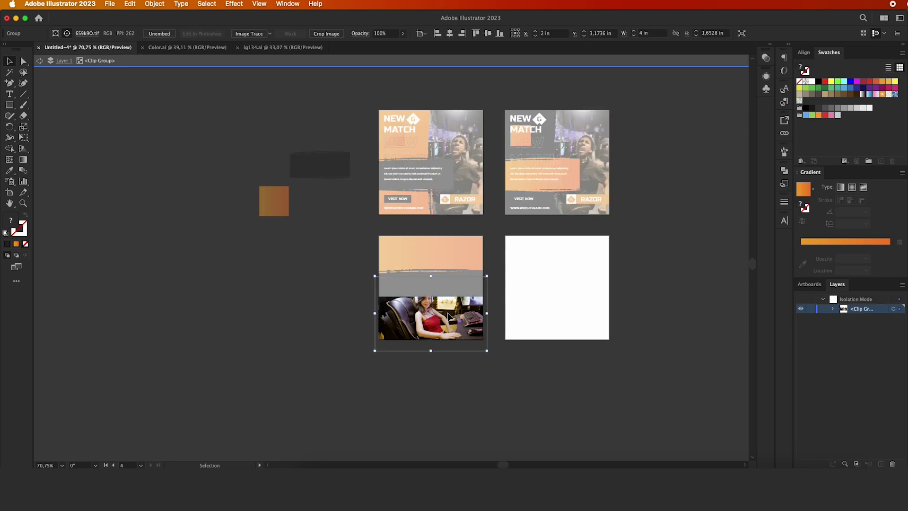
pyautogui.moveTo(448, 316); pyautogui.dragTo(448, 313)
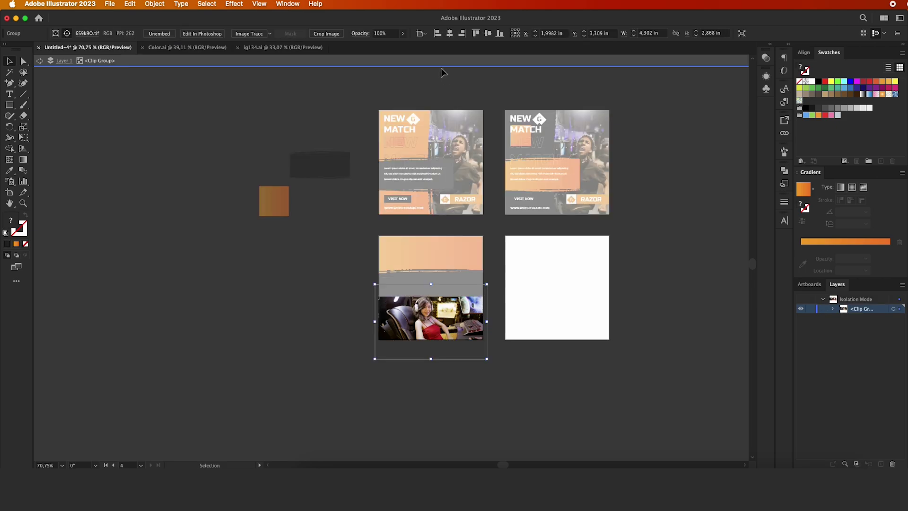
pyautogui.doubleClick(442, 72)
pyautogui.press('a')
pyautogui.click(424, 285)
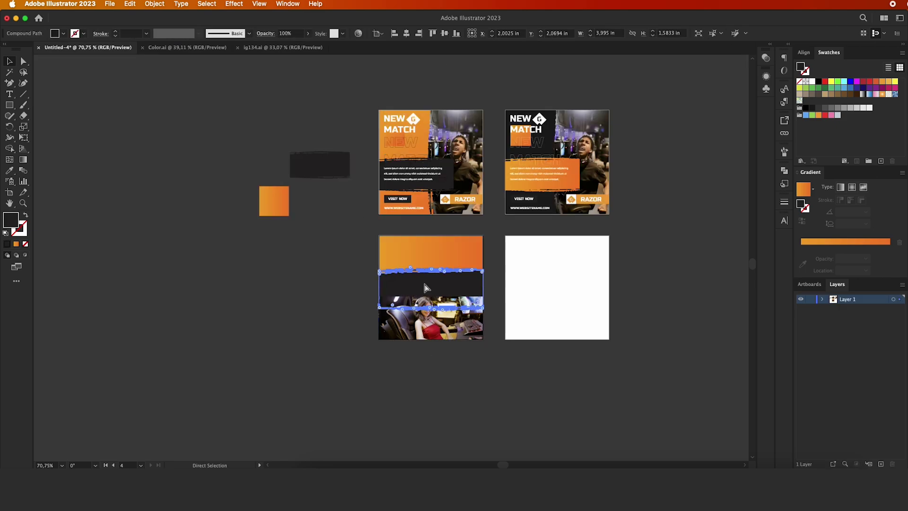
pyautogui.press('v')
pyautogui.click(430, 303)
pyautogui.doubleClick(442, 331)
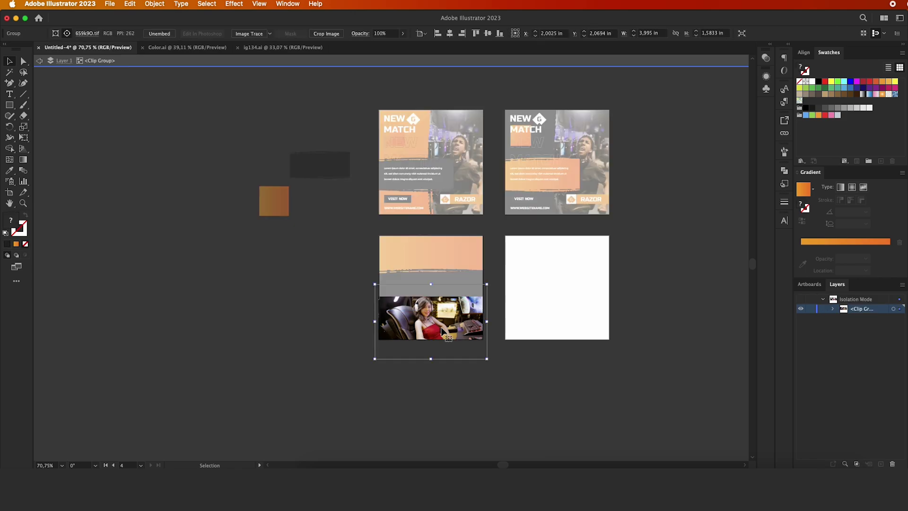
pyautogui.moveTo(444, 325); pyautogui.dragTo(445, 338)
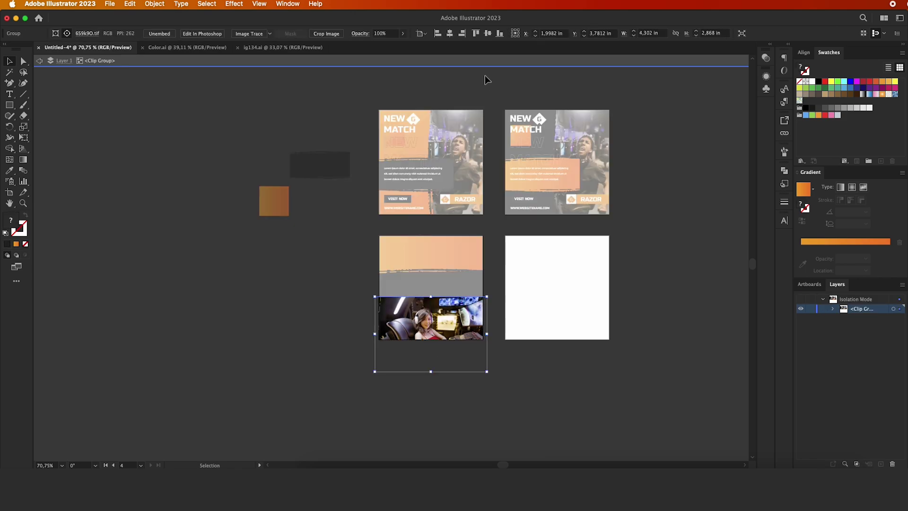
pyautogui.doubleClick(480, 61)
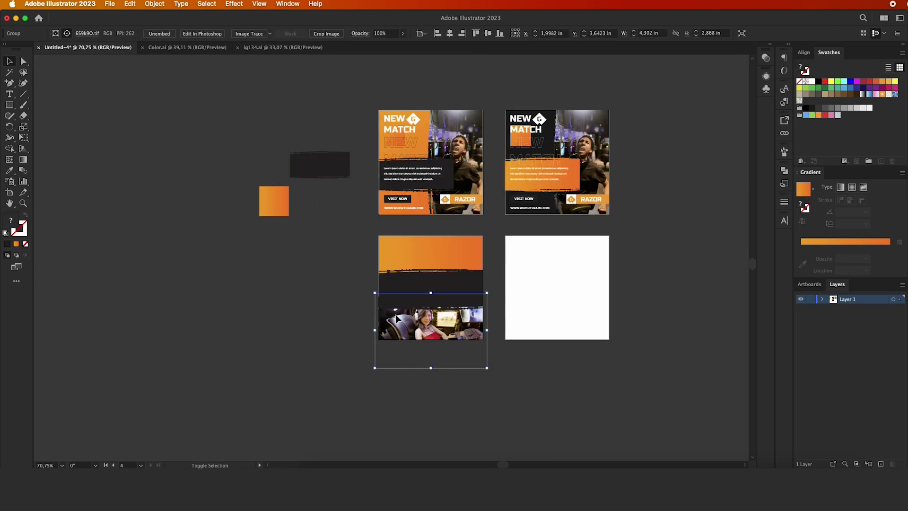
pyautogui.click(338, 275)
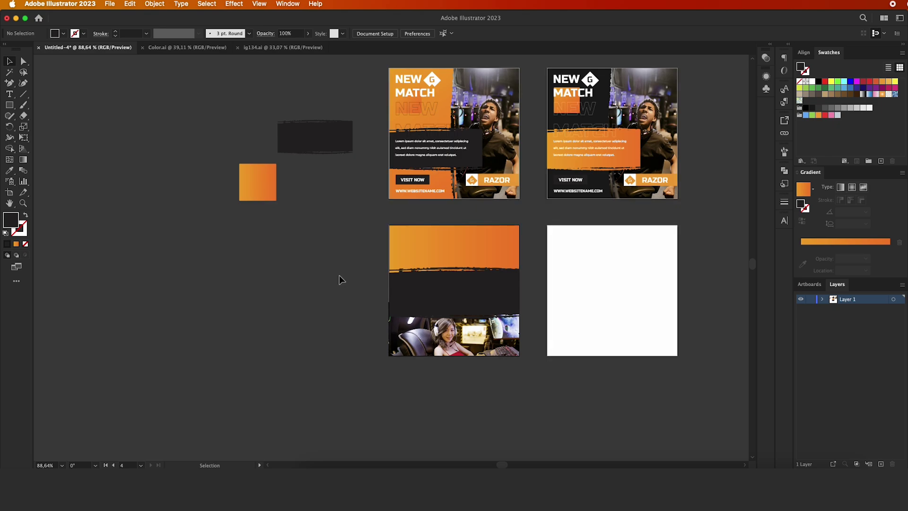
pyautogui.scroll(3, 339, 275)
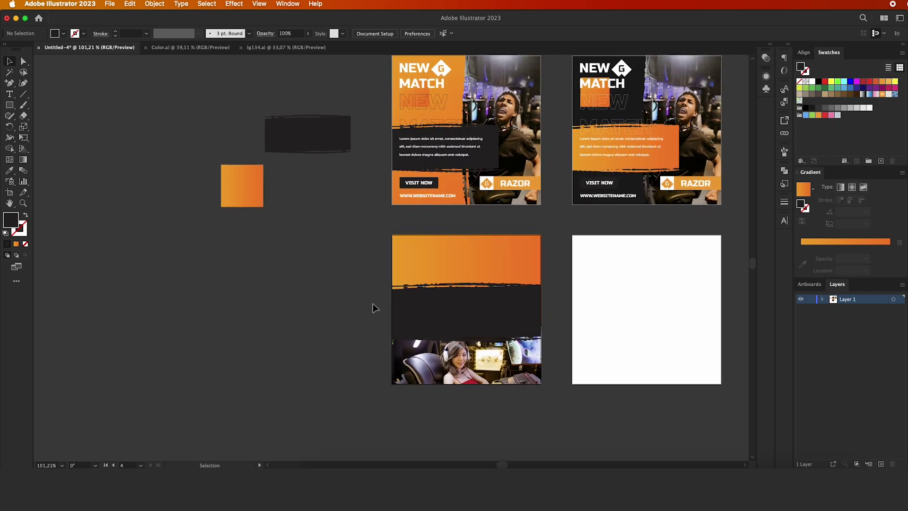
pyautogui.scroll(2, 365, 269)
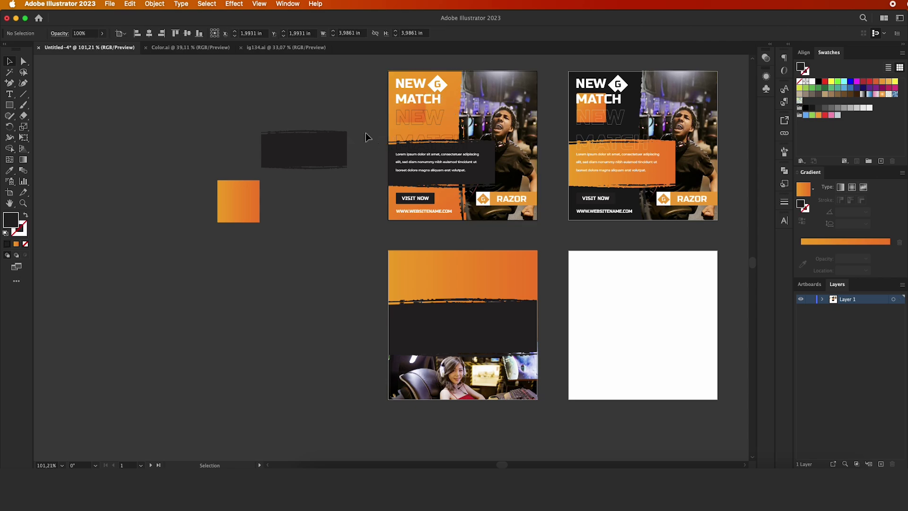
# Copy the NEW MATCH headline and G diamond onto the third artboard's top-left
pyautogui.click(427, 101)
pyautogui.doubleClick(415, 101)
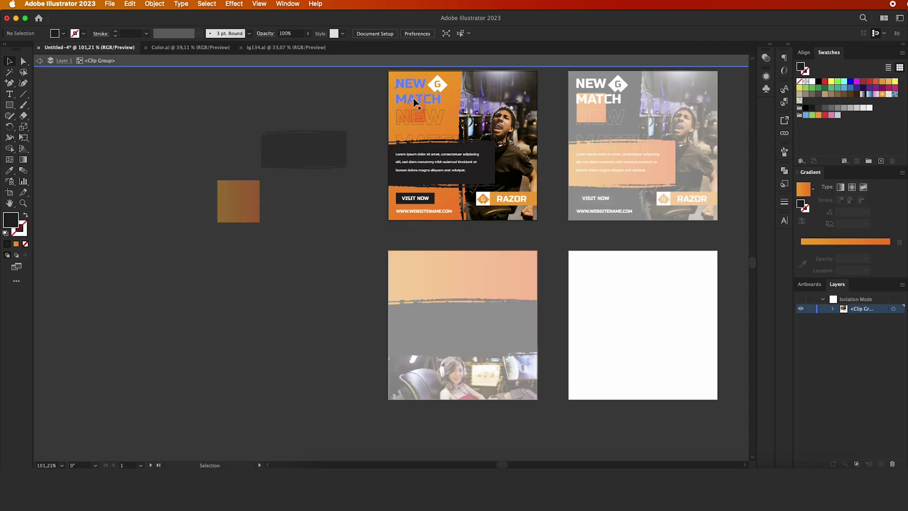
pyautogui.keyDown('shift'); pyautogui.click(440, 88); pyautogui.keyUp('shift')
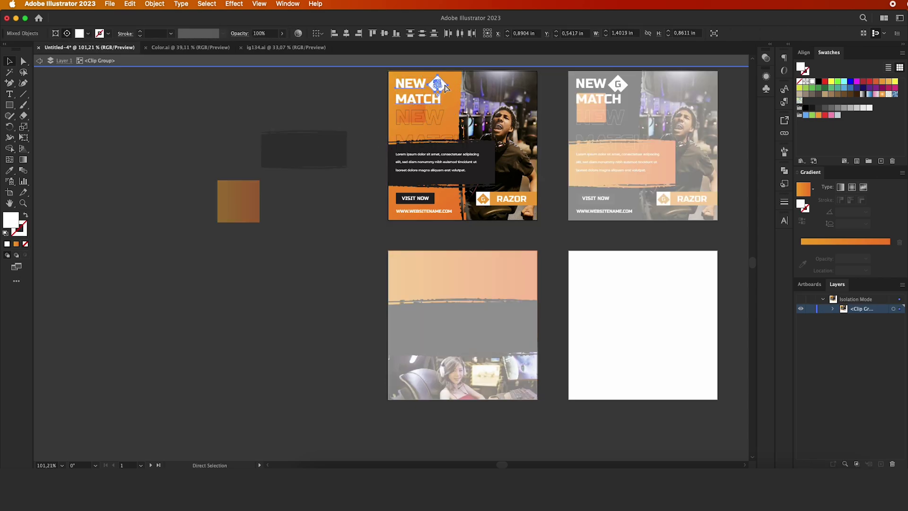
pyautogui.press('Escape')
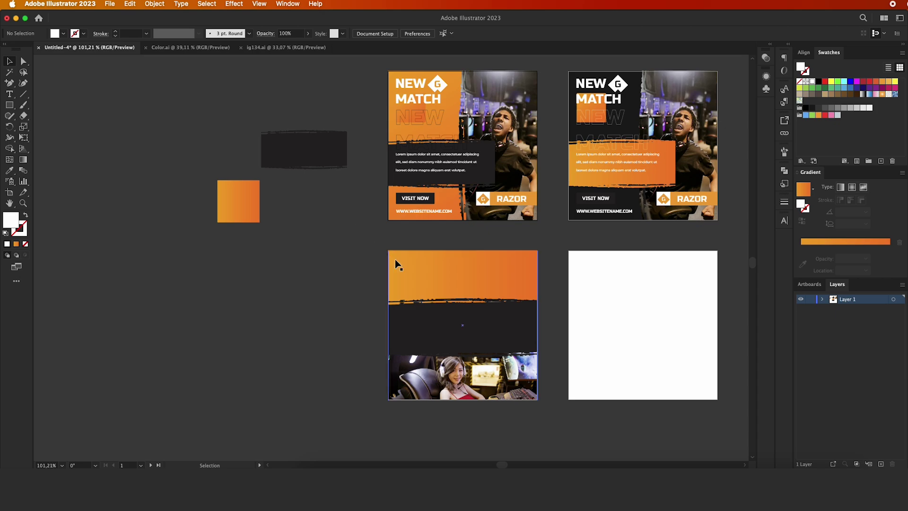
pyautogui.scroll(1, 395, 260)
pyautogui.hotkey('ctrl', 'v')
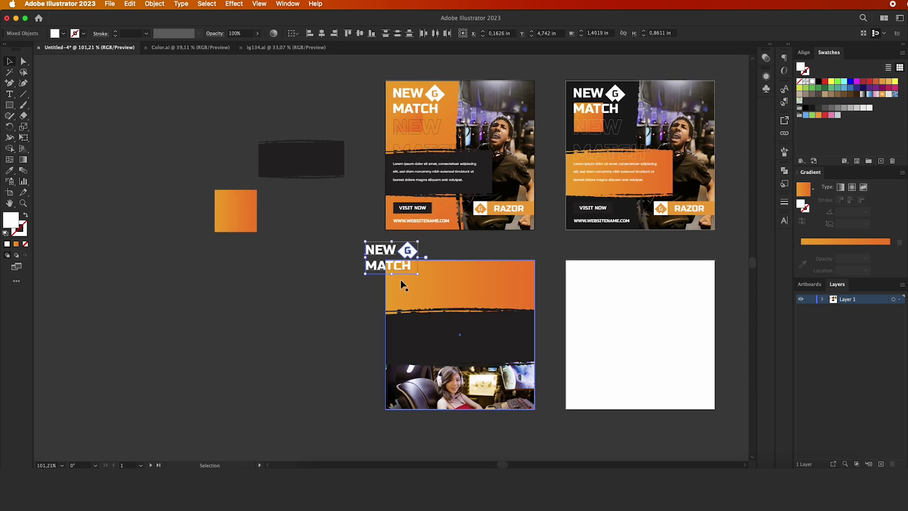
pyautogui.moveTo(381, 253); pyautogui.dragTo(412, 278)
pyautogui.click(289, 282)
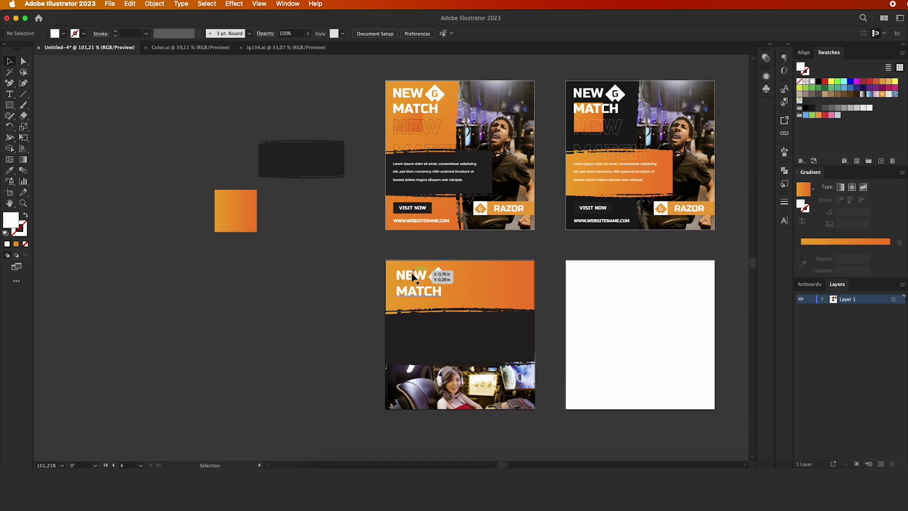
# Duplicate NEW MATCH to the right, enlarge it and make it an outline-only echo
pyautogui.click(411, 276)
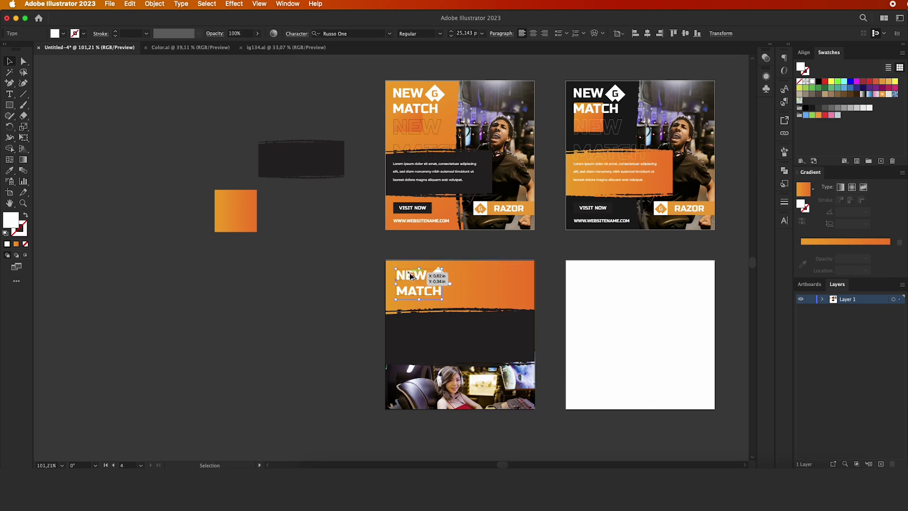
pyautogui.moveTo(410, 275); pyautogui.dragTo(472, 288)
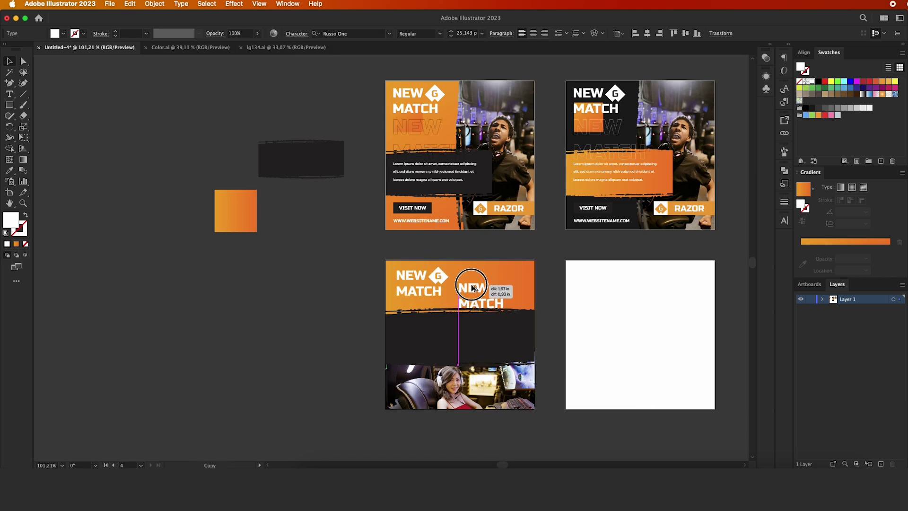
pyautogui.moveTo(472, 288); pyautogui.dragTo(472, 280)
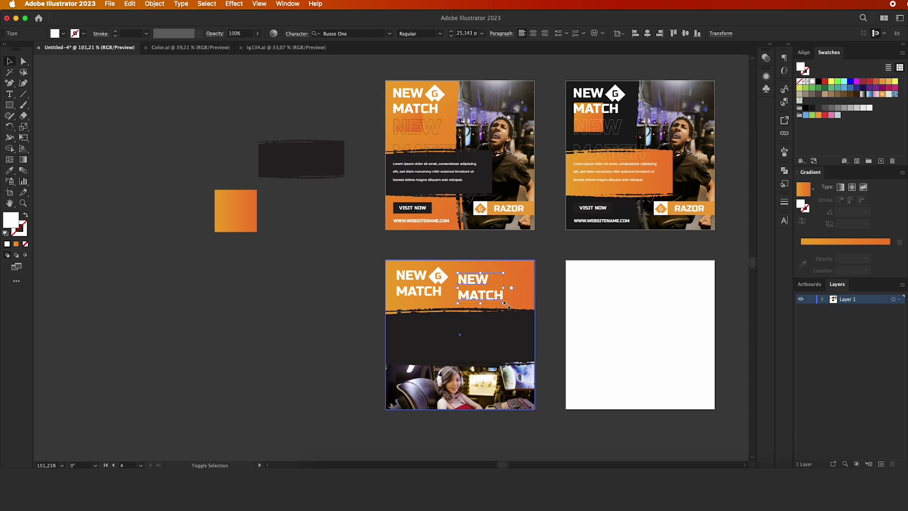
pyautogui.moveTo(505, 305); pyautogui.dragTo(522, 315)
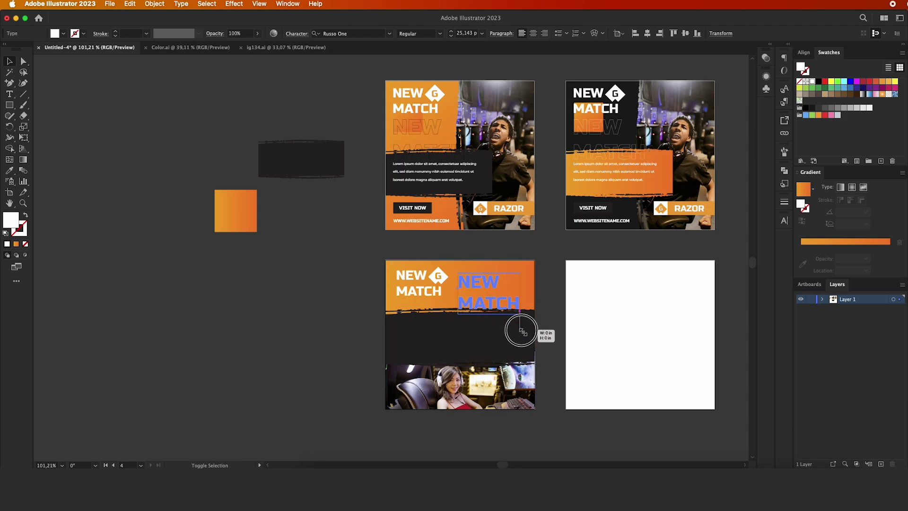
pyautogui.click(818, 83)
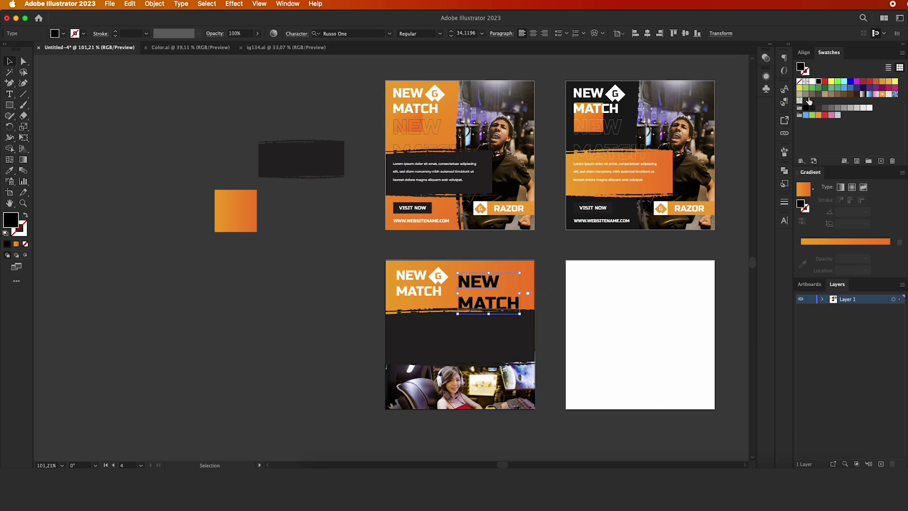
pyautogui.click(25, 216)
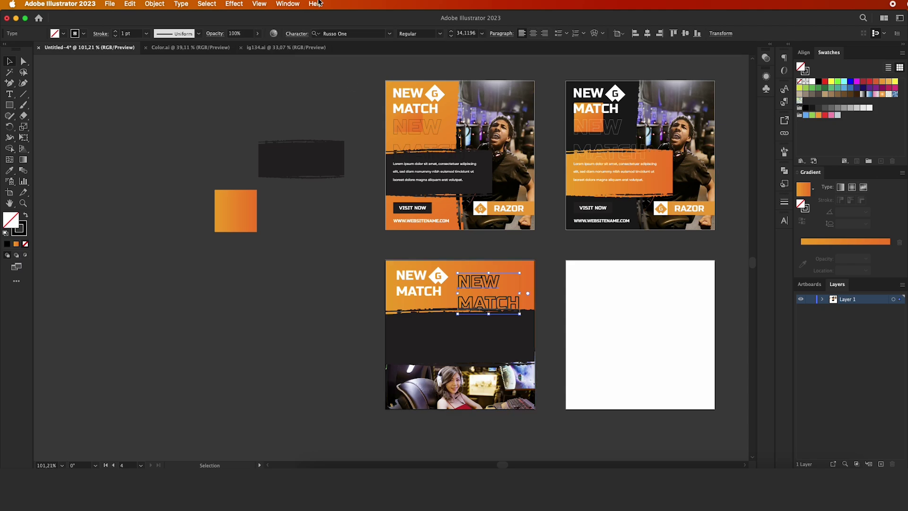
pyautogui.click(116, 36)
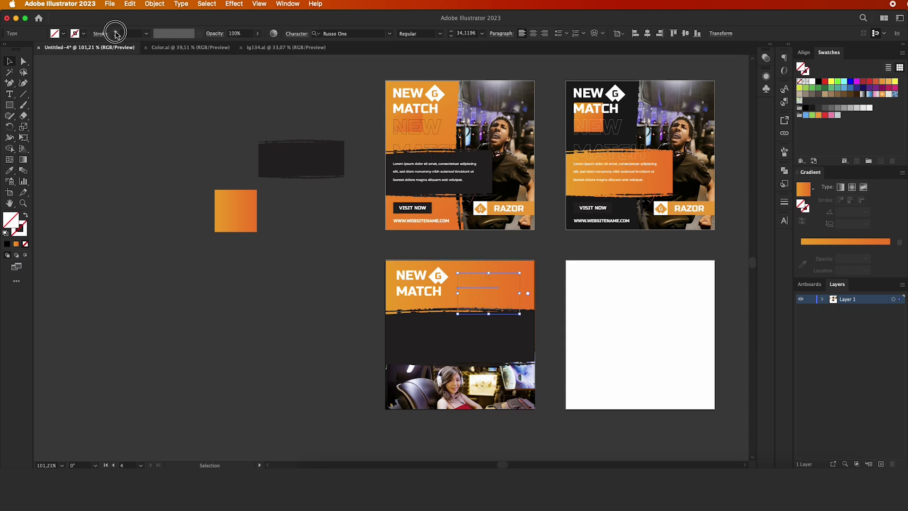
pyautogui.click(296, 121)
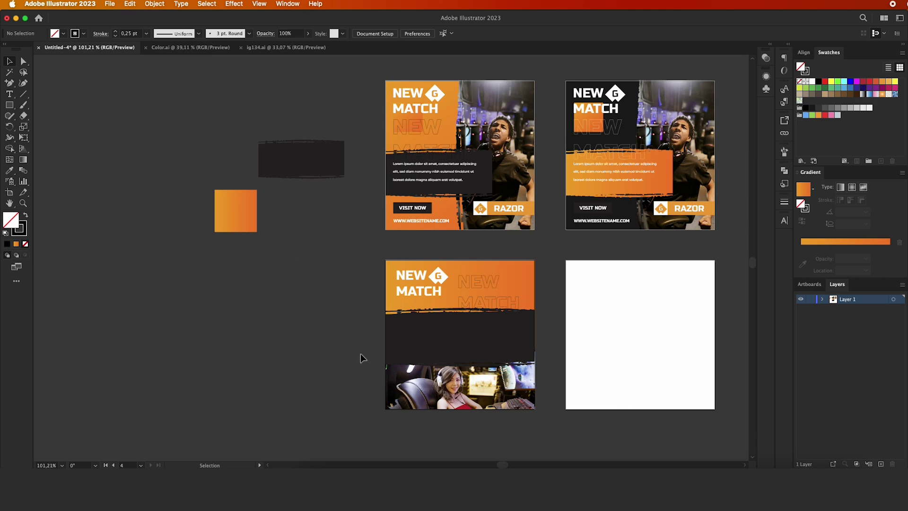
pyautogui.scroll(-2, 360, 353)
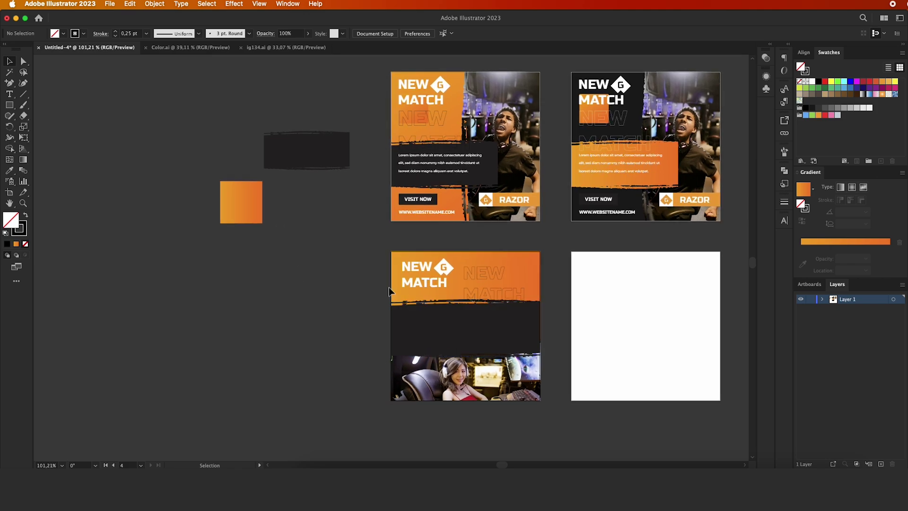
# Create a white '32' at about 47 pt in the third artboard's header
pyautogui.scroll(1, 370, 287)
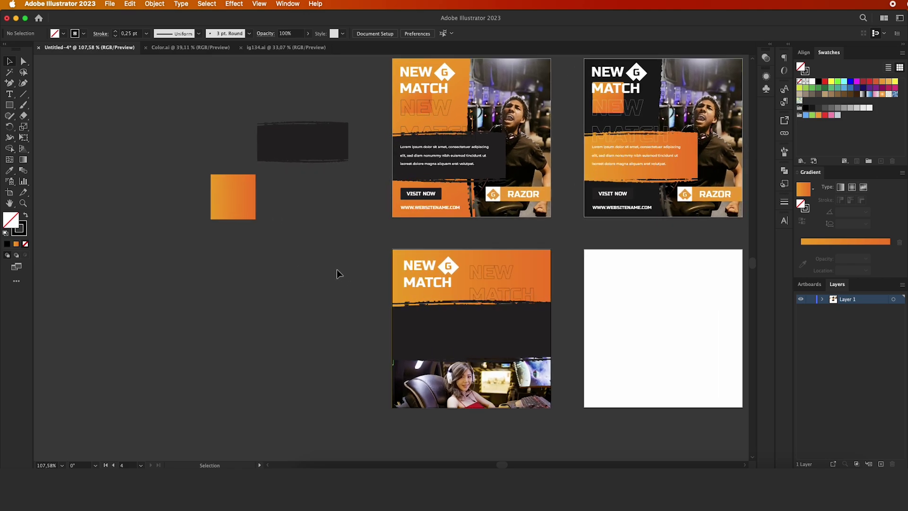
pyautogui.click(9, 94)
pyautogui.click(197, 297)
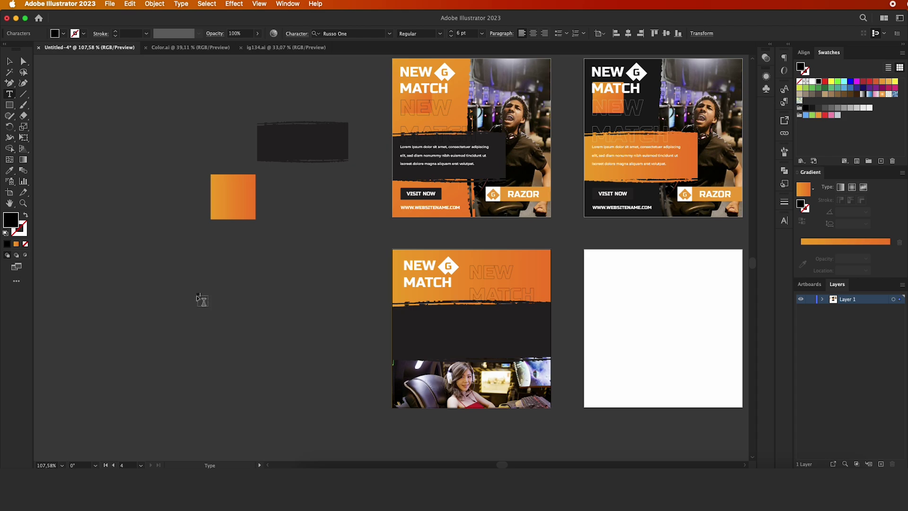
pyautogui.click(9, 60)
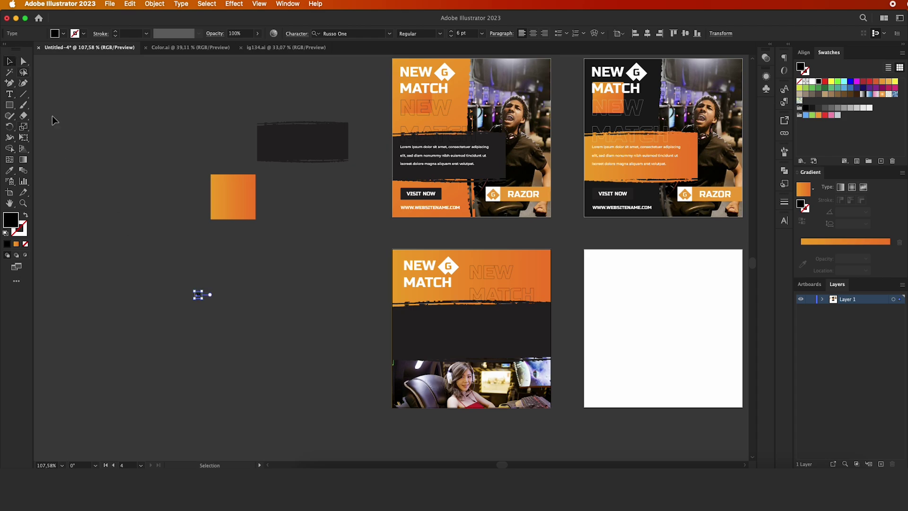
pyautogui.moveTo(203, 299)
pyautogui.mouseDown()
pyautogui.moveTo(228, 322)
pyautogui.moveTo(502, 284)
pyautogui.mouseUp()
pyautogui.click(812, 82)
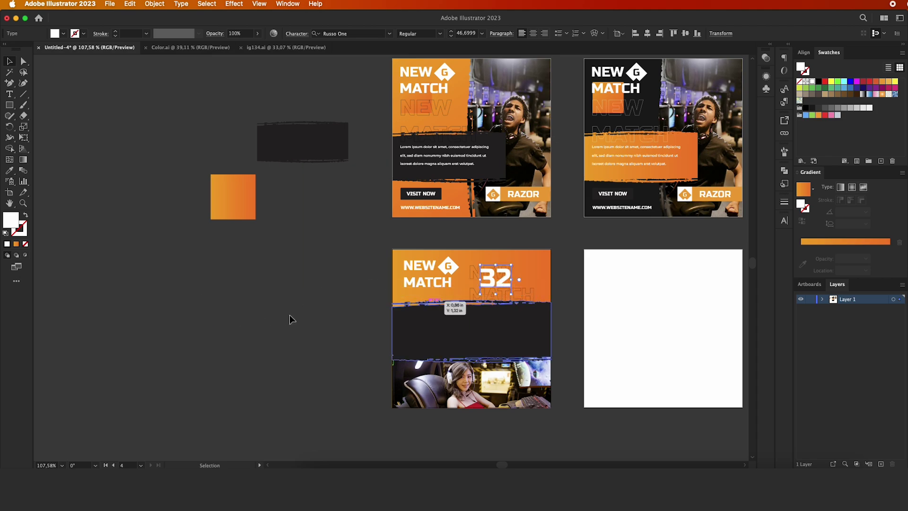
pyautogui.click(254, 315)
# Copy the first artboard's lorem ipsum paragraph into the third artboard's dark band, narrowing it to reflow
pyautogui.scroll(-2, 253, 315)
pyautogui.doubleClick(451, 135)
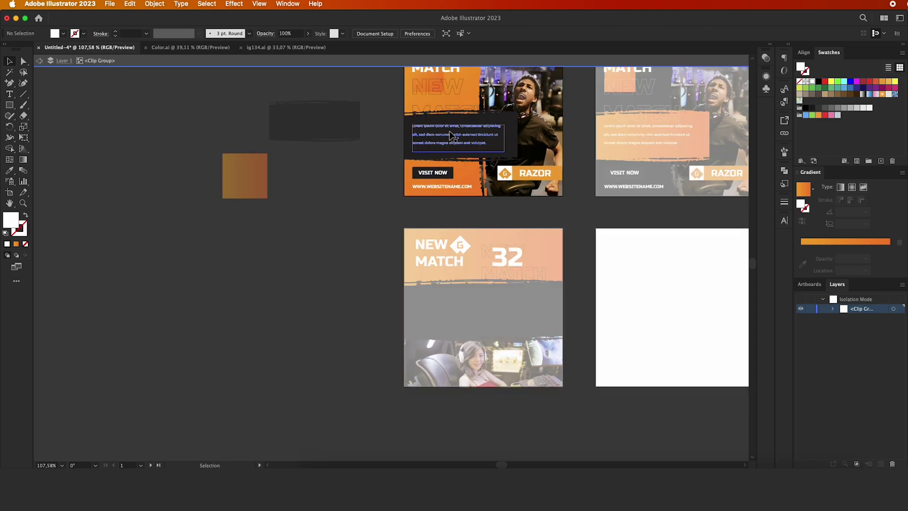
pyautogui.click(450, 135)
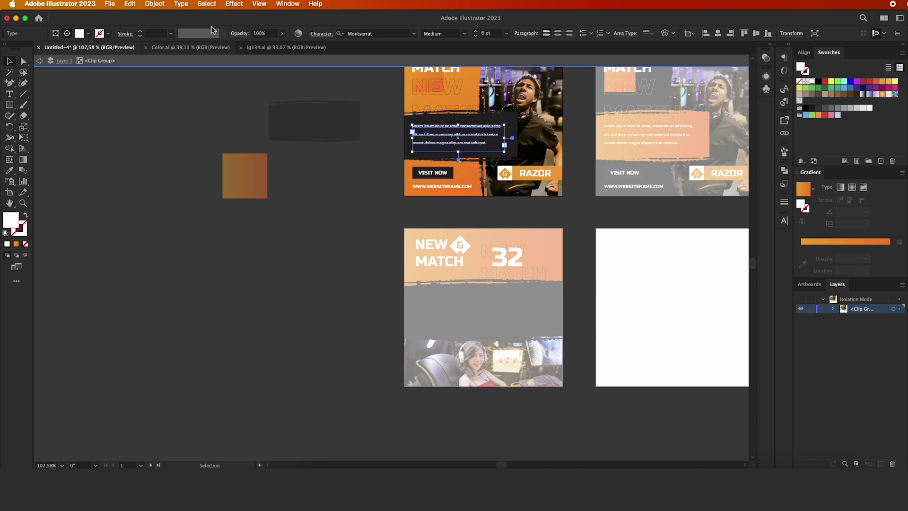
pyautogui.click(130, 4)
pyautogui.click(138, 53)
pyautogui.doubleClick(337, 263)
pyautogui.press('super+v')
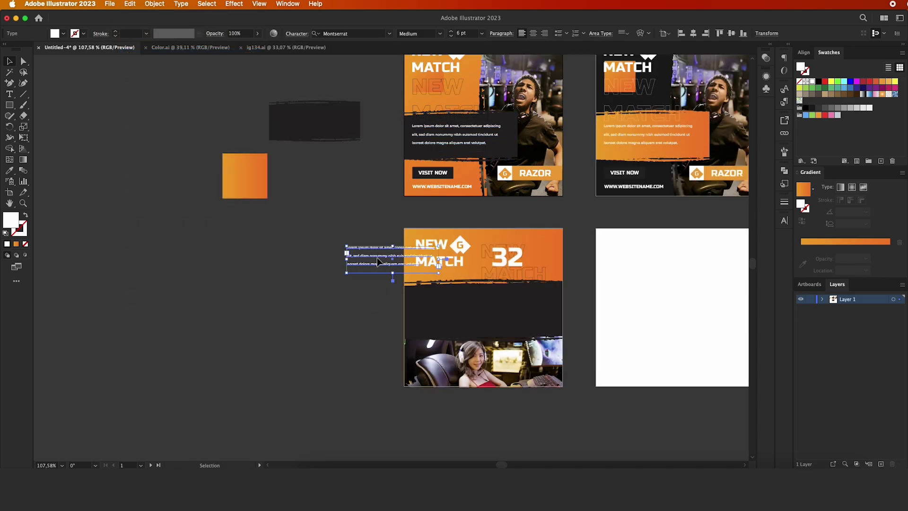
pyautogui.moveTo(375, 252); pyautogui.dragTo(447, 302)
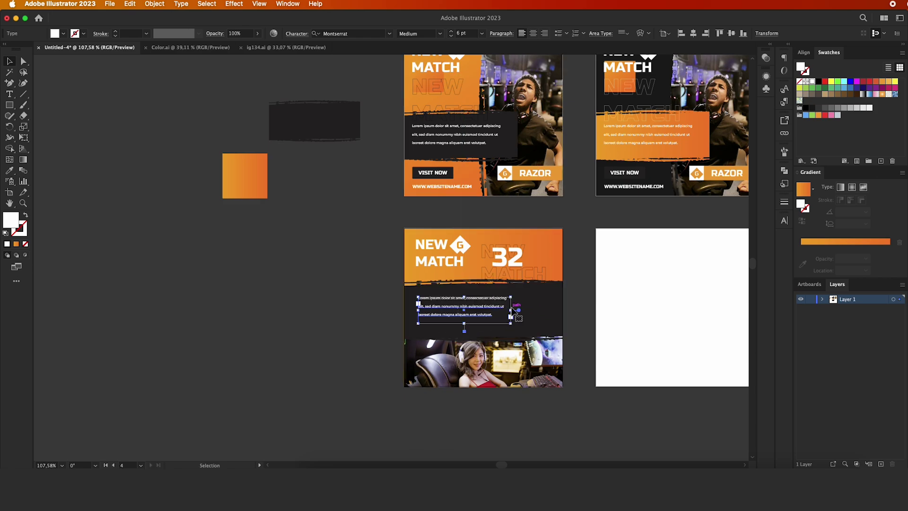
pyautogui.moveTo(510, 310); pyautogui.dragTo(506, 310)
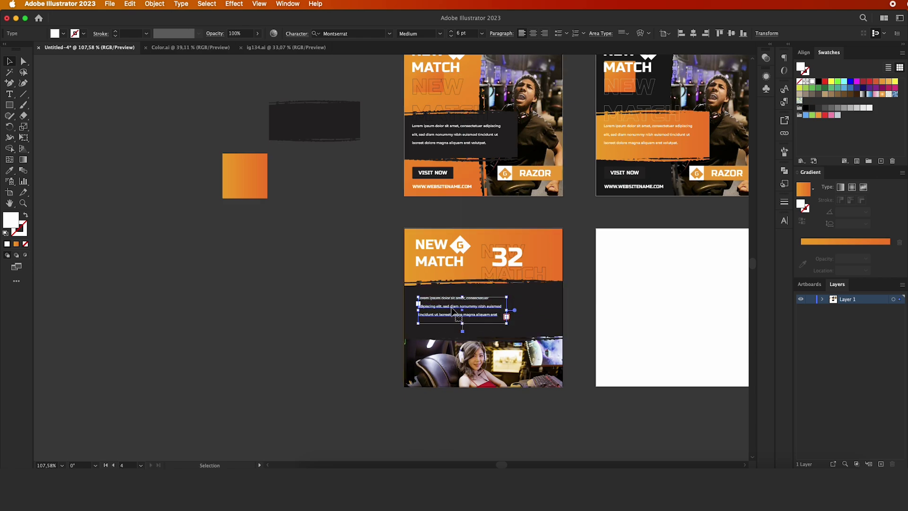
pyautogui.moveTo(452, 312); pyautogui.dragTo(451, 315)
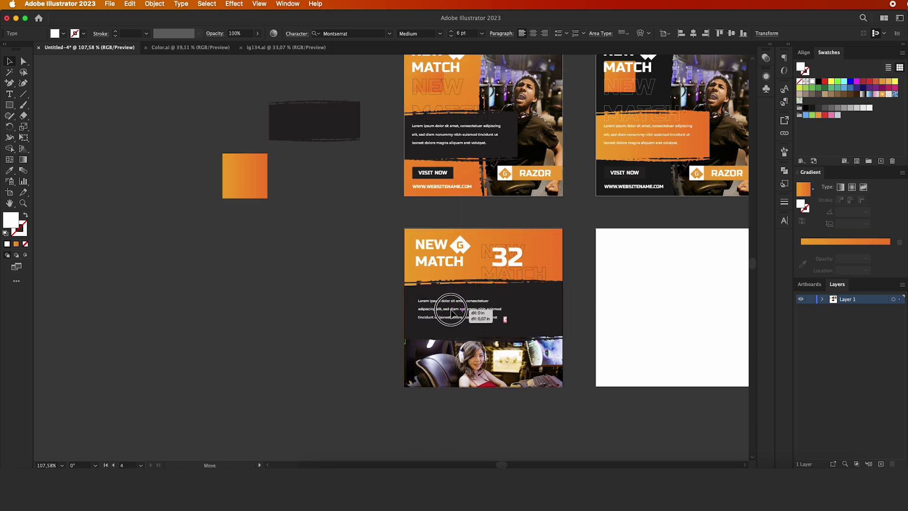
# Duplicate the NEW MATCH heading into the dark band and retype it as LIVE NOW!
pyautogui.click(424, 268)
pyautogui.moveTo(425, 268); pyautogui.dragTo(520, 318)
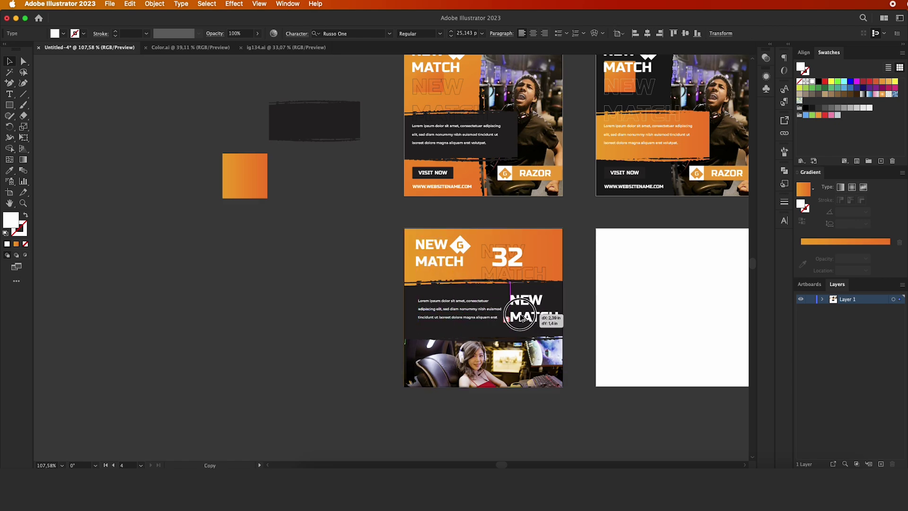
pyautogui.doubleClick(520, 318)
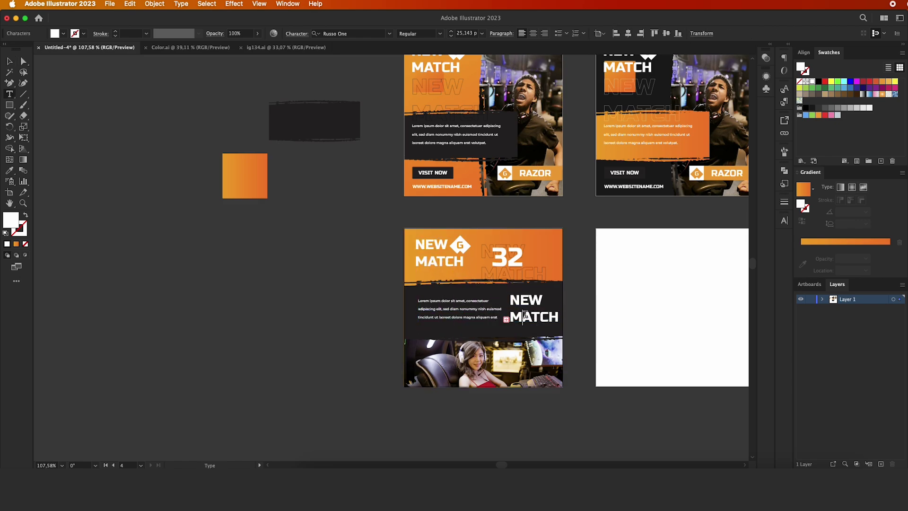
pyautogui.hotkey('ctrl', 'a')
pyautogui.write('LI')
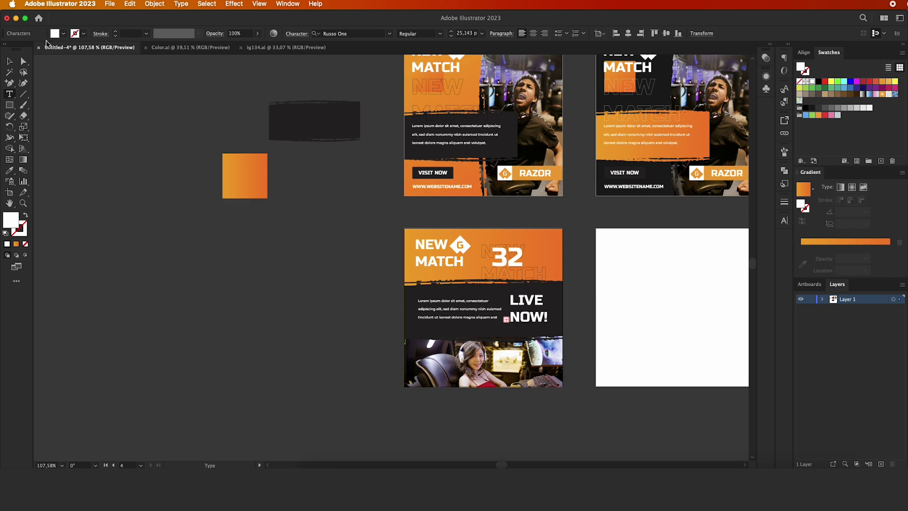
pyautogui.click(9, 61)
pyautogui.click(313, 162)
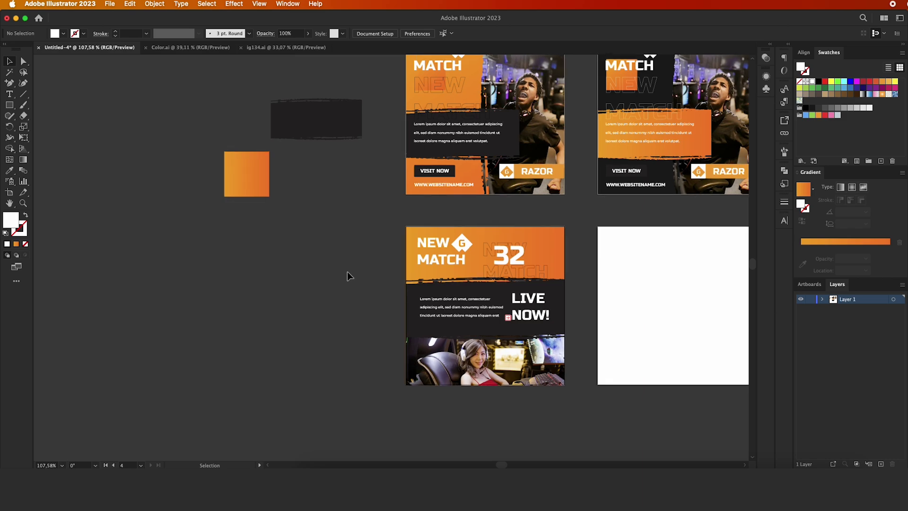
# Copy the RAZOR badge from the second artboard onto the third artboard's photo
pyautogui.scroll(-1, 347, 276)
pyautogui.click(720, 173)
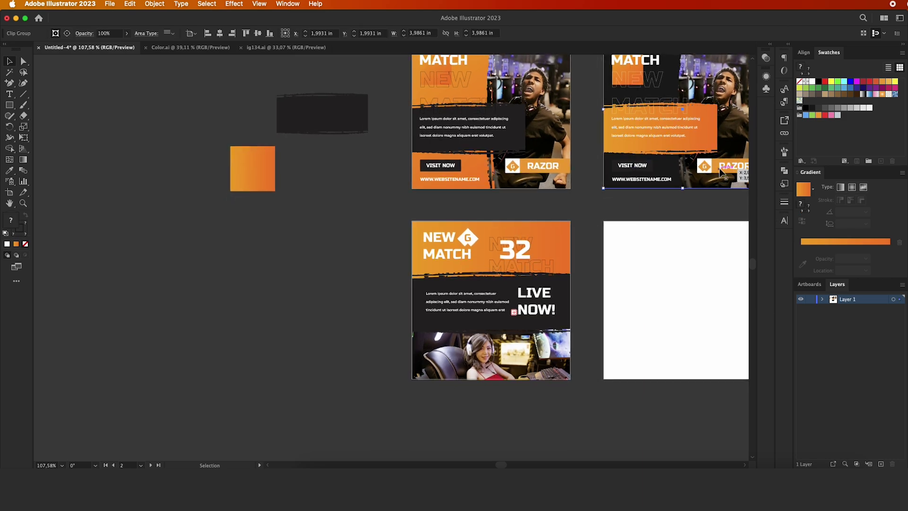
pyautogui.hscroll(1, 720, 173)
pyautogui.doubleClick(707, 173)
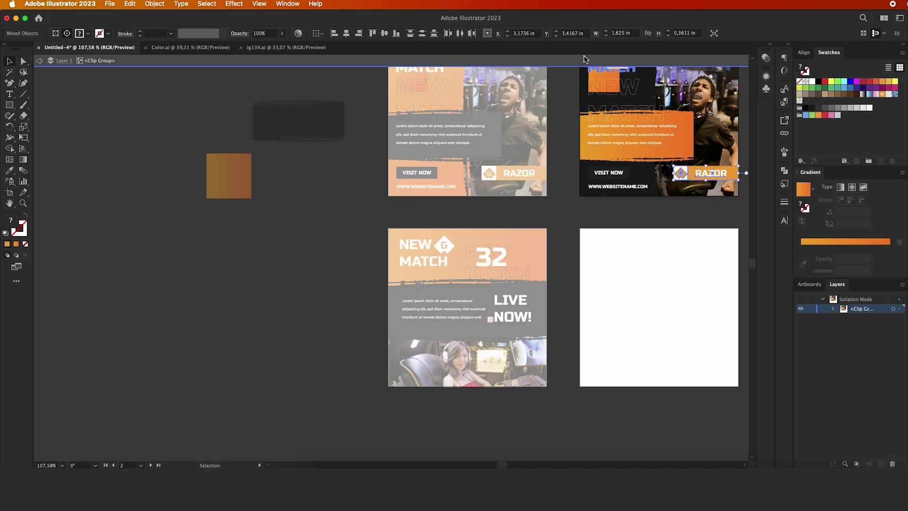
pyautogui.press('Escape')
pyautogui.press('super+v')
pyautogui.moveTo(403, 262)
pyautogui.mouseDown()
pyautogui.moveTo(385, 262)
pyautogui.moveTo(429, 374)
pyautogui.mouseUp()
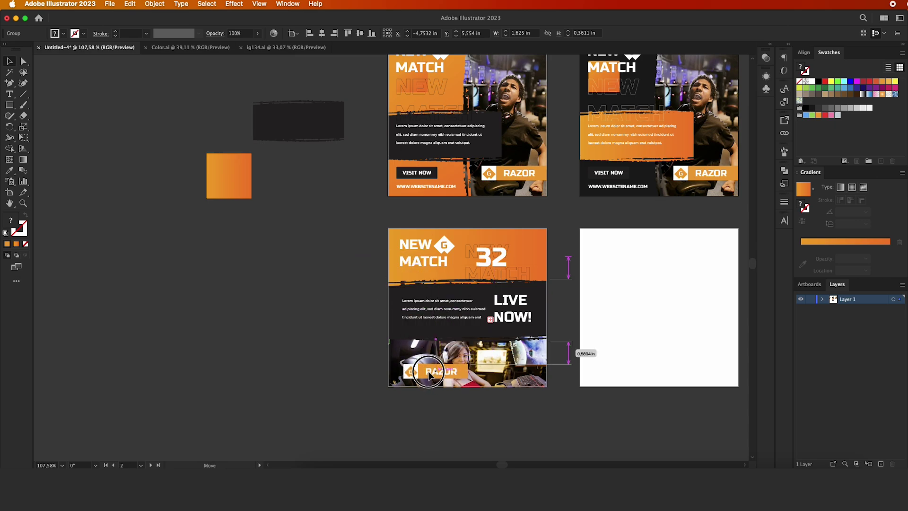
pyautogui.click(261, 339)
# Check the photo clip group, clear the selection and make the lower-left fourth artboard active
pyautogui.scroll(-1, 258, 339)
pyautogui.hscroll(1, 258, 339)
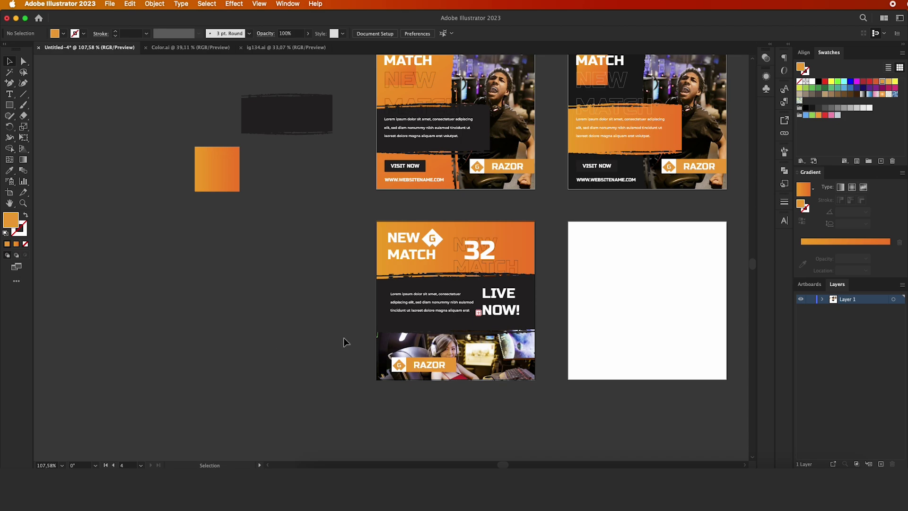
pyautogui.hscroll(-1, 343, 337)
pyautogui.hscroll(1, 516, 274)
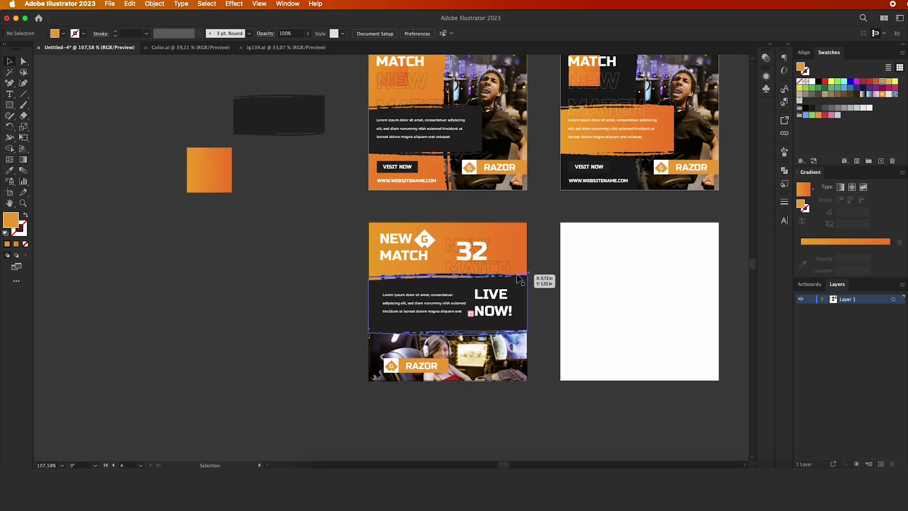
pyautogui.hscroll(3, 596, 277)
pyautogui.hscroll(3, 596, 278)
pyautogui.click(448, 371)
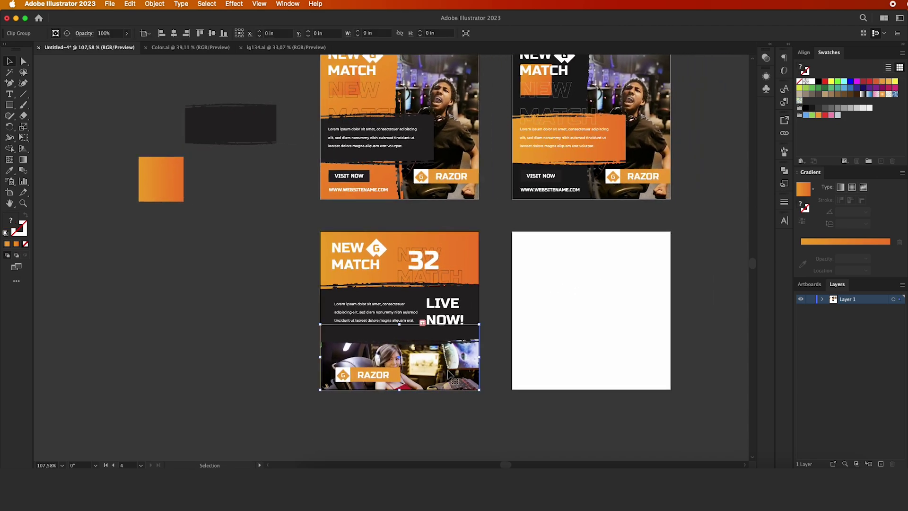
pyautogui.doubleClick(448, 373)
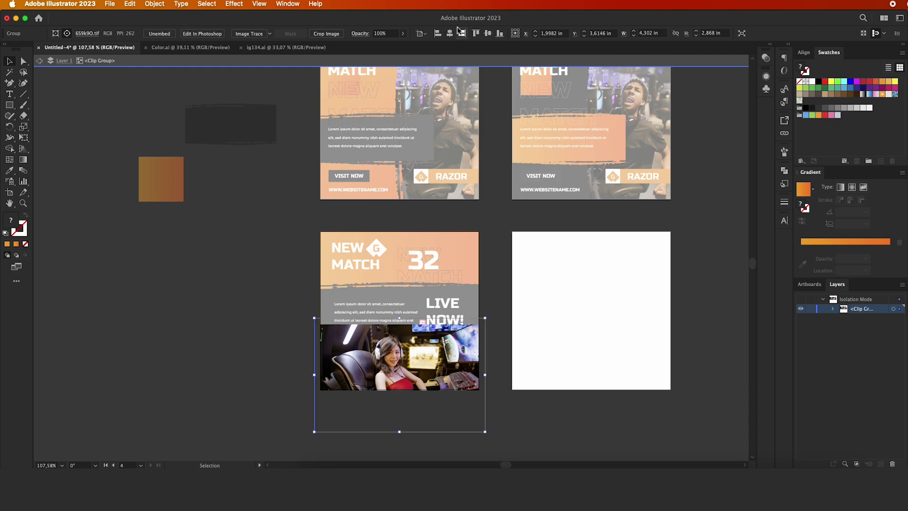
pyautogui.press('Escape')
pyautogui.click(276, 229)
pyautogui.hscroll(1, 276, 229)
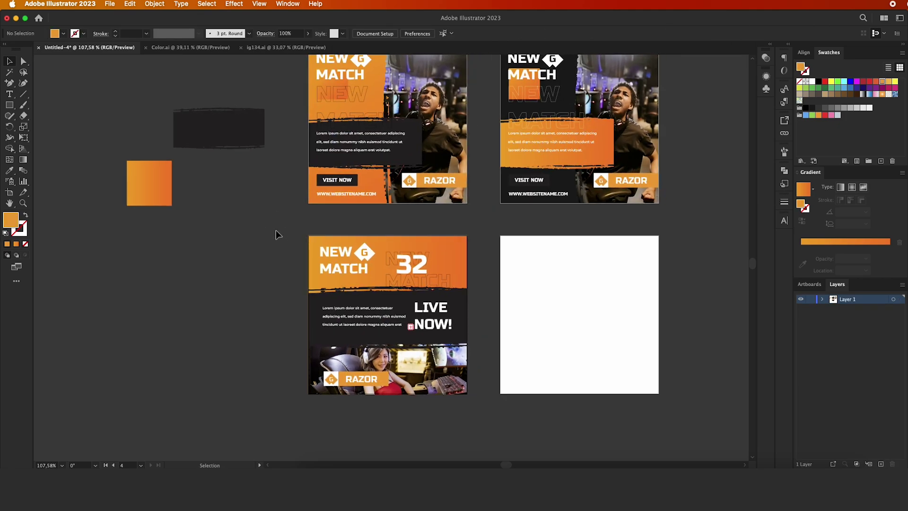
pyautogui.click(428, 315)
pyautogui.click(239, 277)
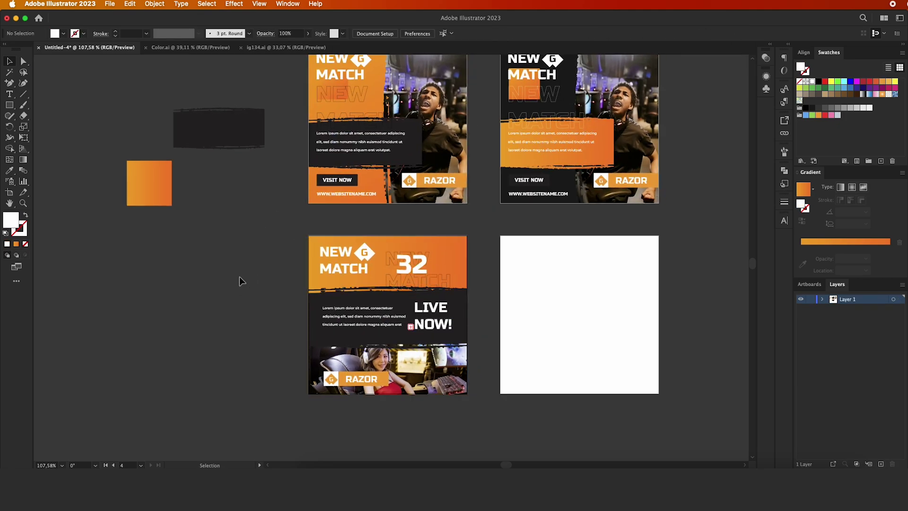
pyautogui.hscroll(2, 239, 277)
pyautogui.click(426, 247)
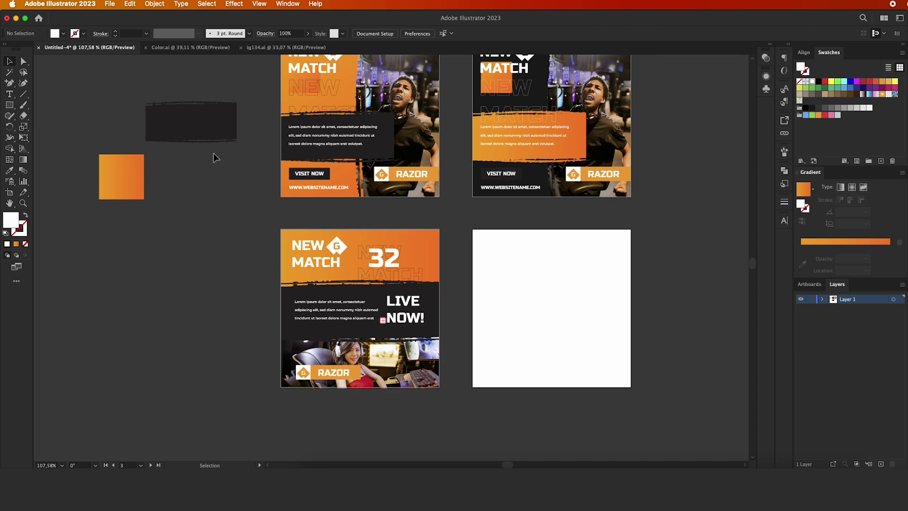
# Copy the dark brush stroke onto artboard 4 as two enlarged diagonal stripes
pyautogui.click(211, 133)
pyautogui.moveTo(196, 125)
pyautogui.mouseDown()
pyautogui.moveTo(500, 233)
pyautogui.moveTo(513, 249)
pyautogui.mouseUp()
pyautogui.moveTo(561, 269)
pyautogui.mouseDown()
pyautogui.moveTo(566, 233)
pyautogui.moveTo(488, 230)
pyautogui.moveTo(541, 201)
pyautogui.mouseUp()
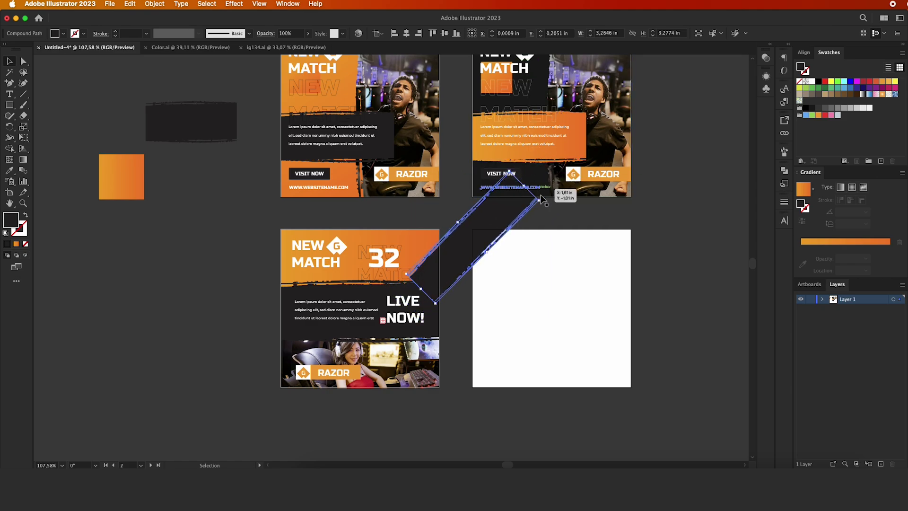
pyautogui.moveTo(541, 201); pyautogui.dragTo(598, 198)
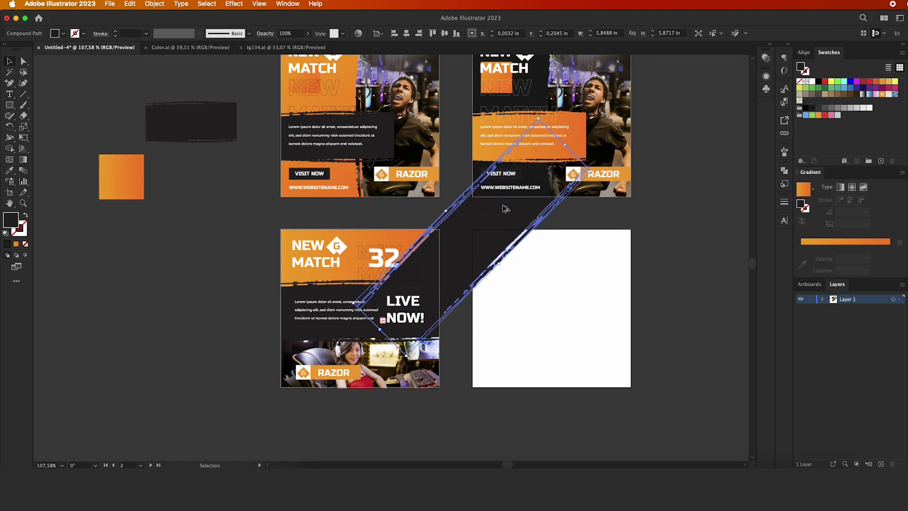
pyautogui.moveTo(489, 227); pyautogui.dragTo(638, 375)
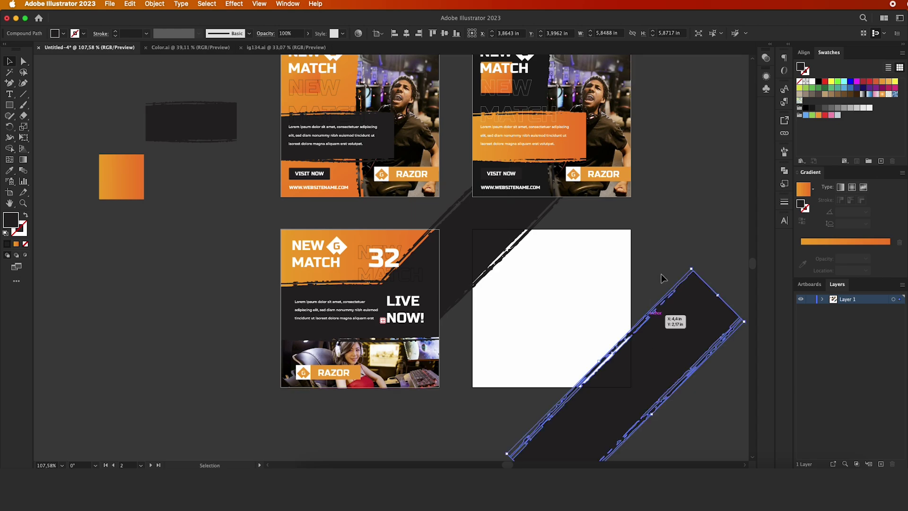
pyautogui.click(375, 225)
# Copy the orange gradient square onto artboard 4 and stretch it to fill the artboard
pyautogui.click(118, 189)
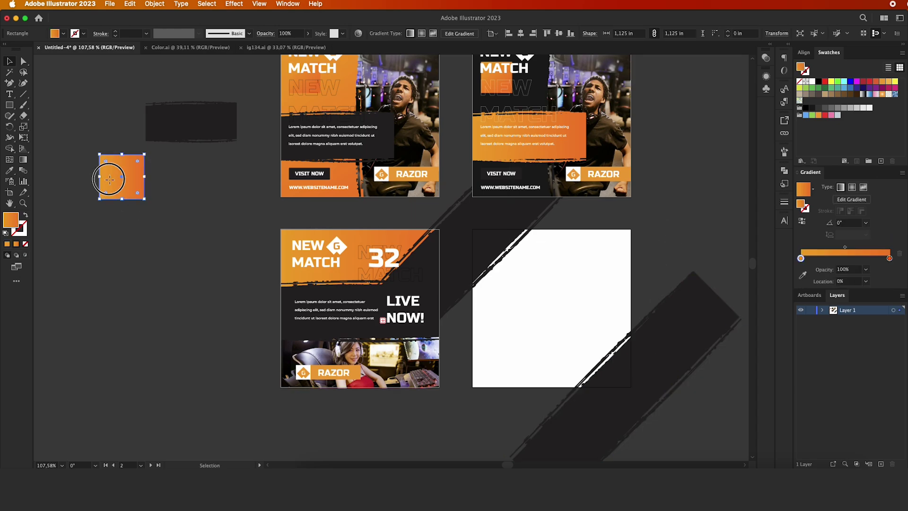
pyautogui.moveTo(109, 179); pyautogui.dragTo(522, 305)
pyautogui.moveTo(557, 280); pyautogui.dragTo(632, 230)
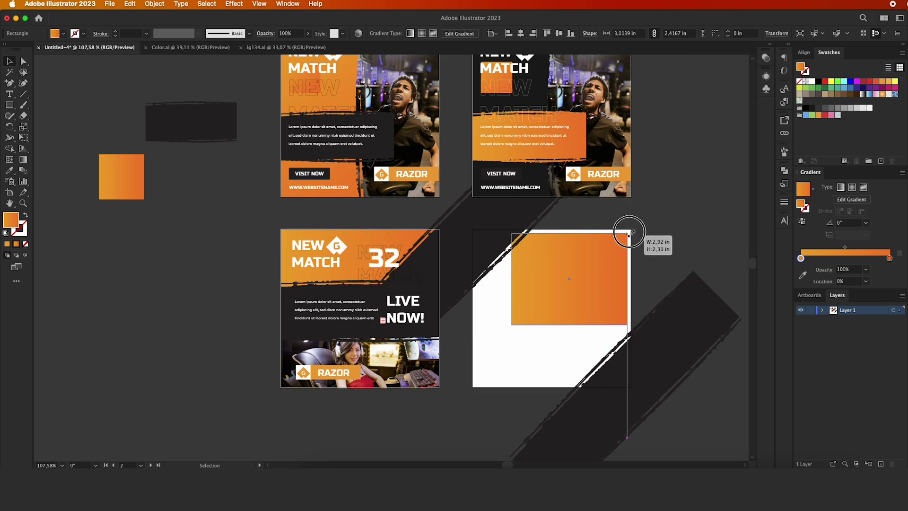
pyautogui.moveTo(511, 325); pyautogui.dragTo(471, 388)
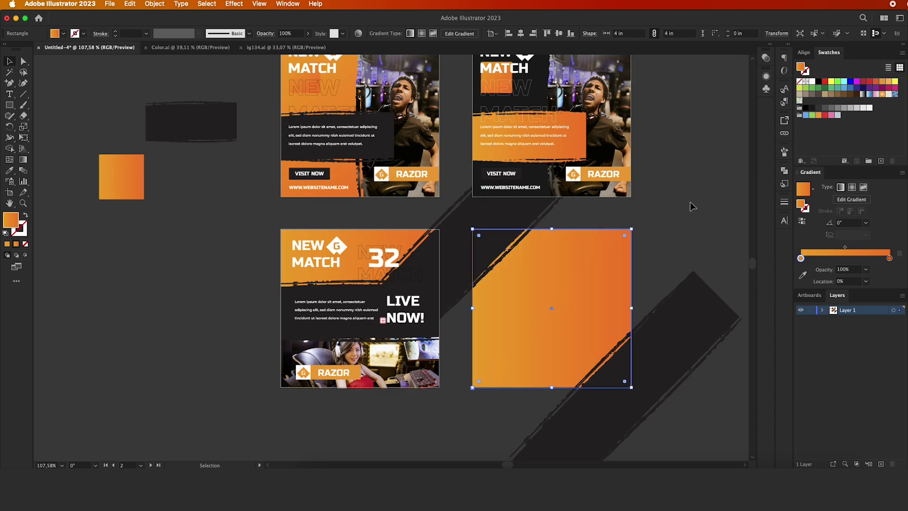
pyautogui.click(683, 203)
pyautogui.click(337, 247)
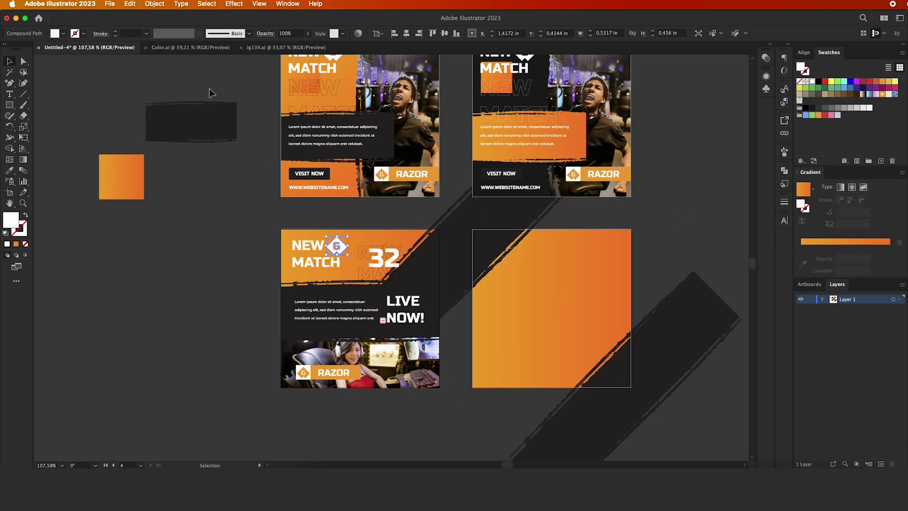
# Paste a copy of the G logo, centre it on artboard 4 horizontally and vertically, and scale it up
pyautogui.click(130, 4)
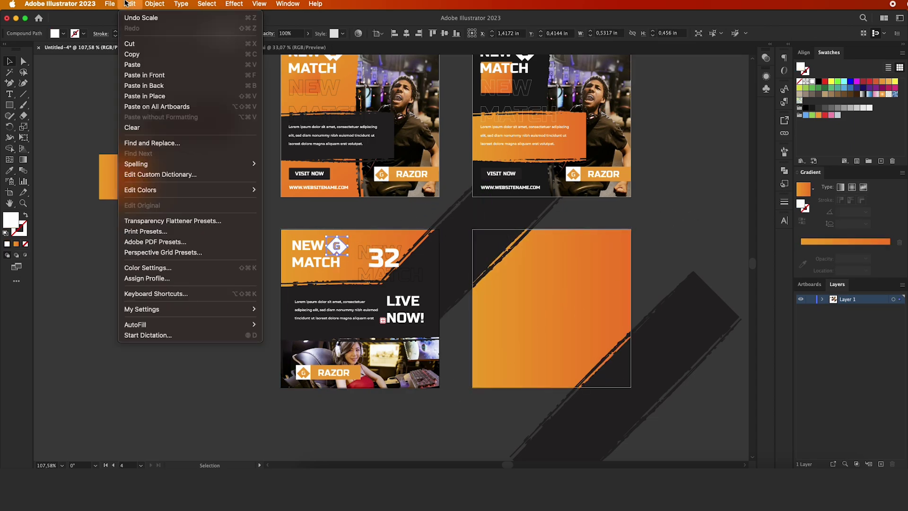
pyautogui.click(135, 64)
pyautogui.click(131, 4)
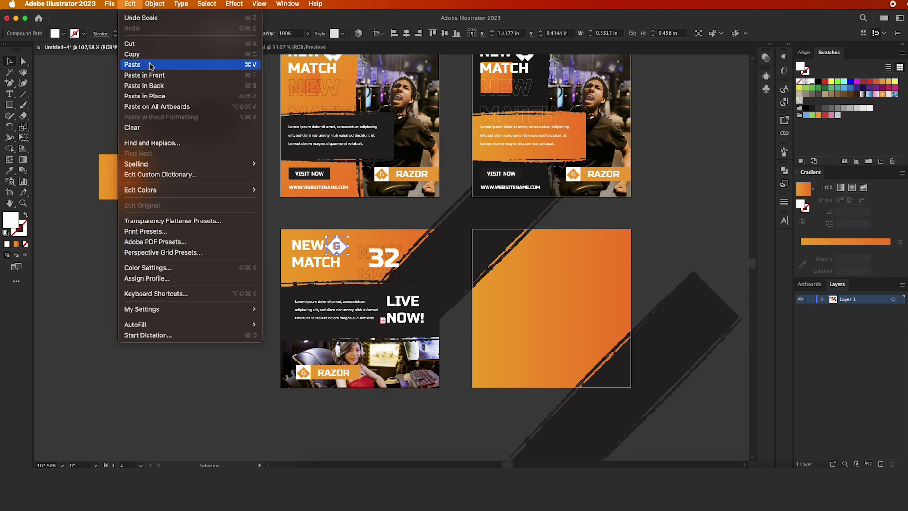
pyautogui.click(146, 65)
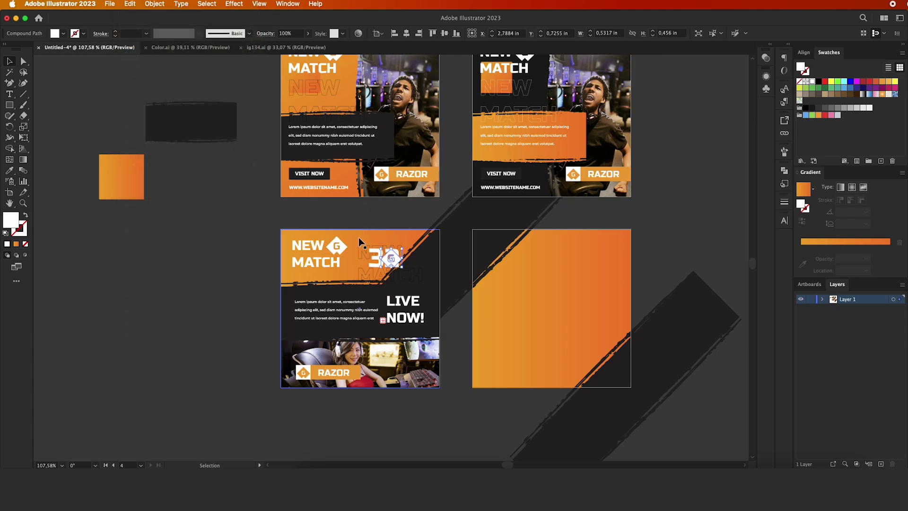
pyautogui.moveTo(396, 261); pyautogui.dragTo(561, 312)
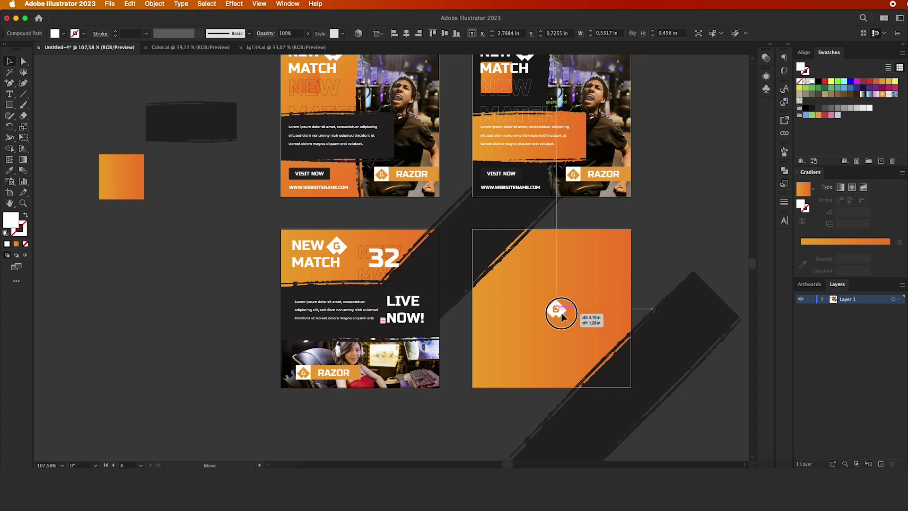
pyautogui.click(590, 280)
pyautogui.click(555, 309)
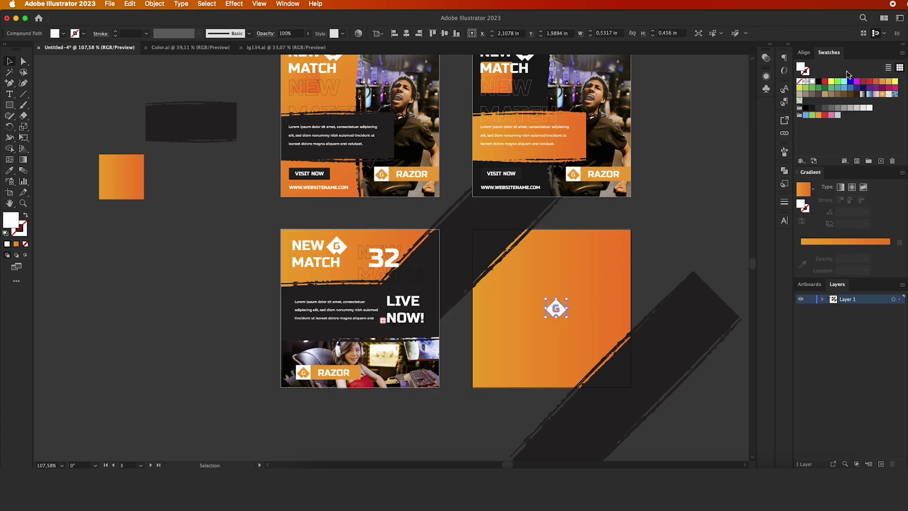
pyautogui.click(805, 53)
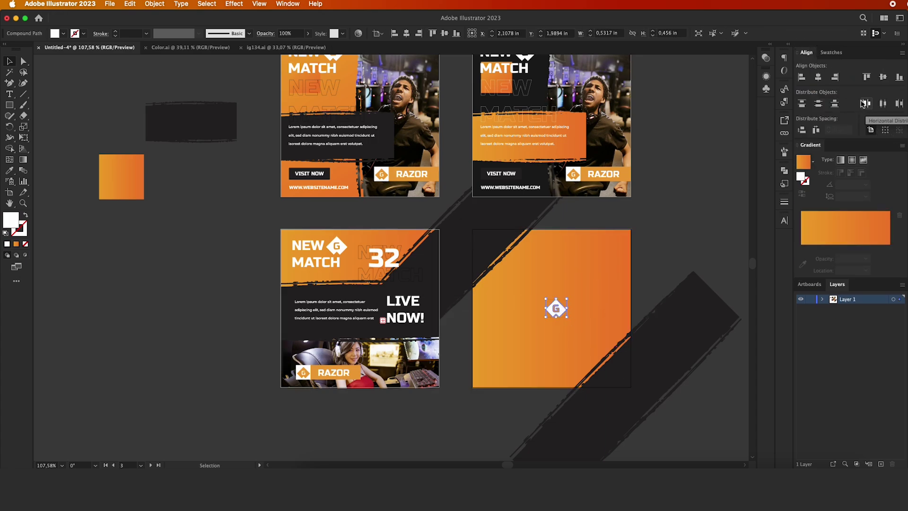
pyautogui.click(818, 77)
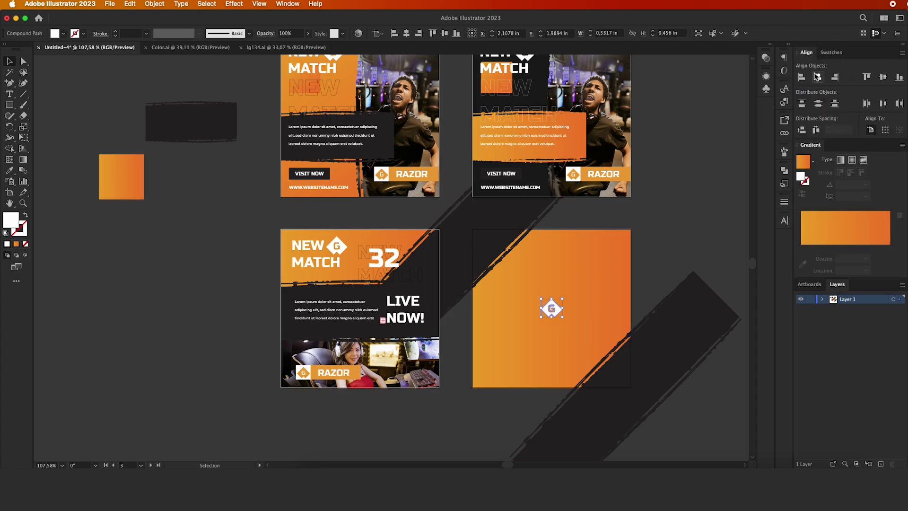
pyautogui.click(883, 77)
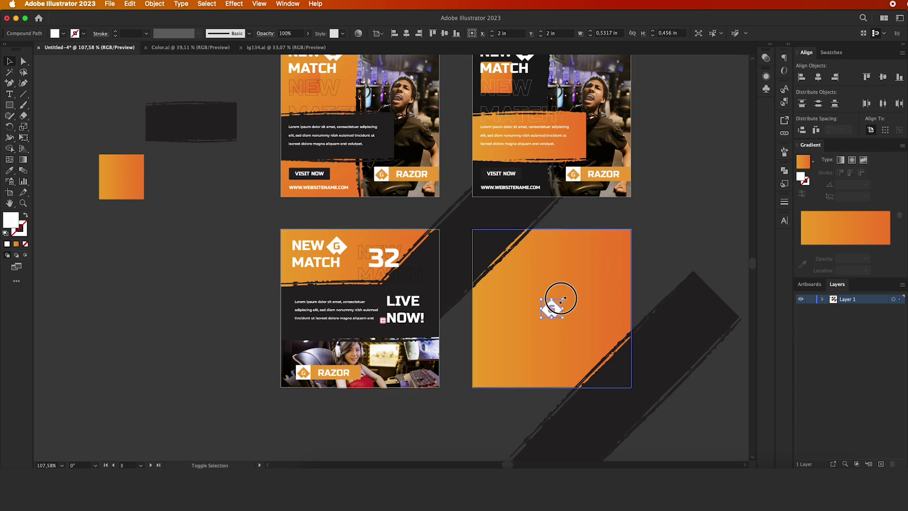
pyautogui.moveTo(563, 298); pyautogui.dragTo(571, 291)
pyautogui.click(671, 279)
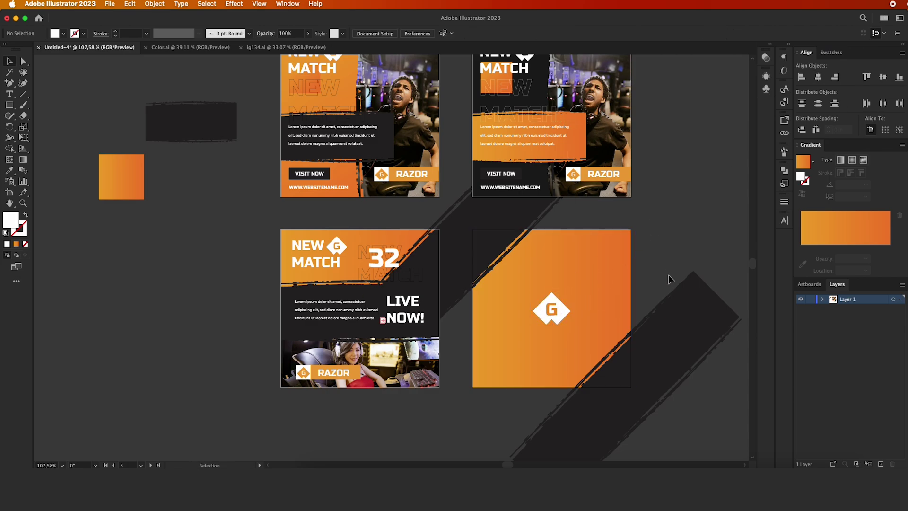
# Move the lower dark stripe up-left toward the fourth artboard
pyautogui.moveTo(664, 350); pyautogui.dragTo(654, 341)
pyautogui.moveTo(563, 308); pyautogui.dragTo(493, 253)
pyautogui.click(560, 254)
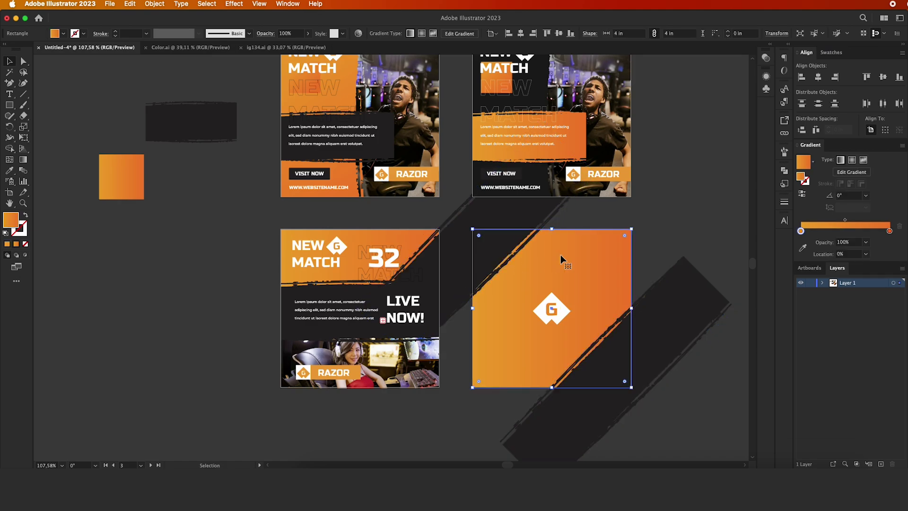
# Paste a front copy of the gradient square and use it to clip the diagonal stripes
pyautogui.click(130, 4)
pyautogui.click(132, 54)
pyautogui.click(130, 4)
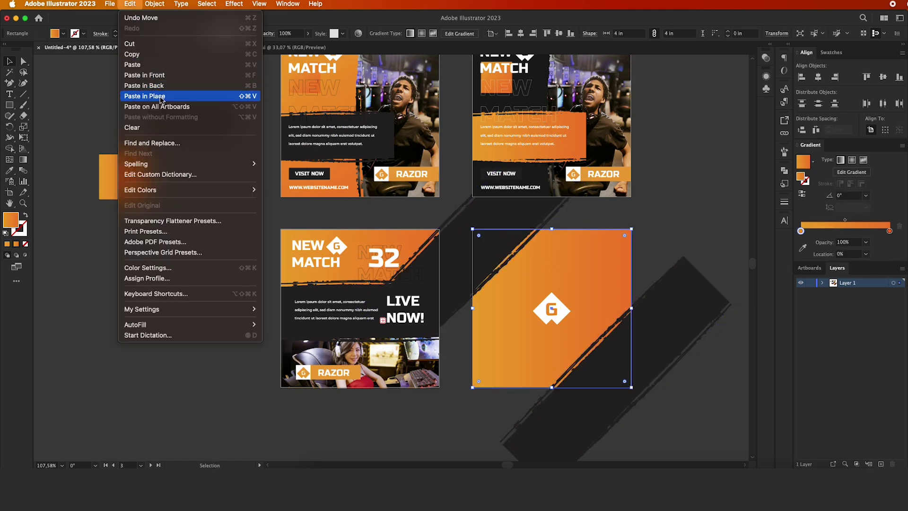
pyautogui.click(151, 74)
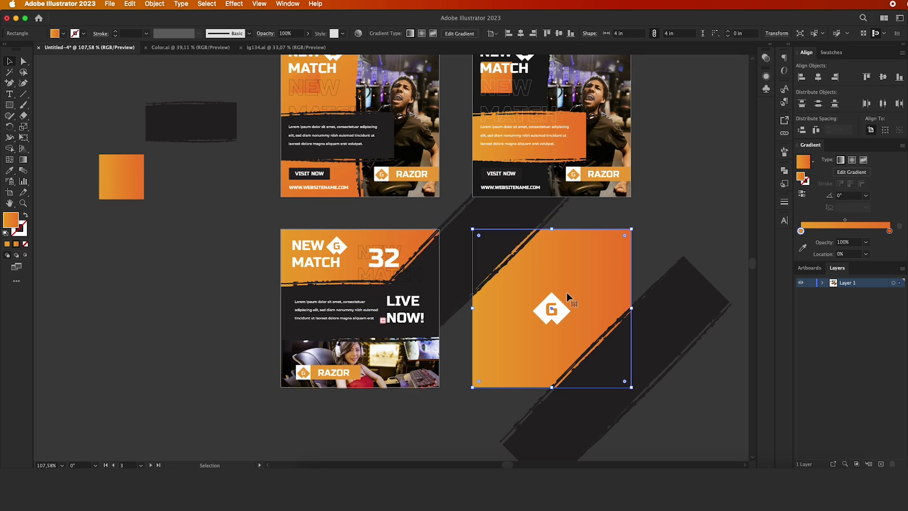
pyautogui.rightClick(566, 292)
pyautogui.moveTo(588, 406)
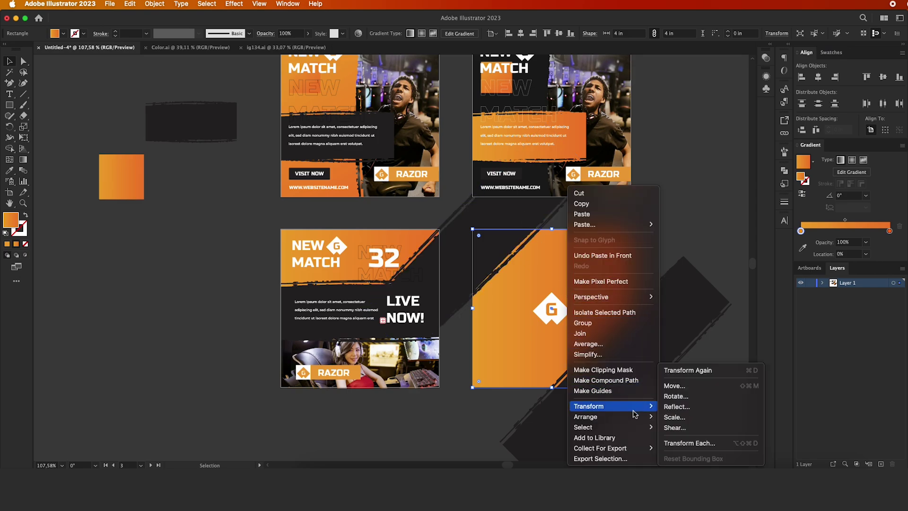
pyautogui.click(689, 417)
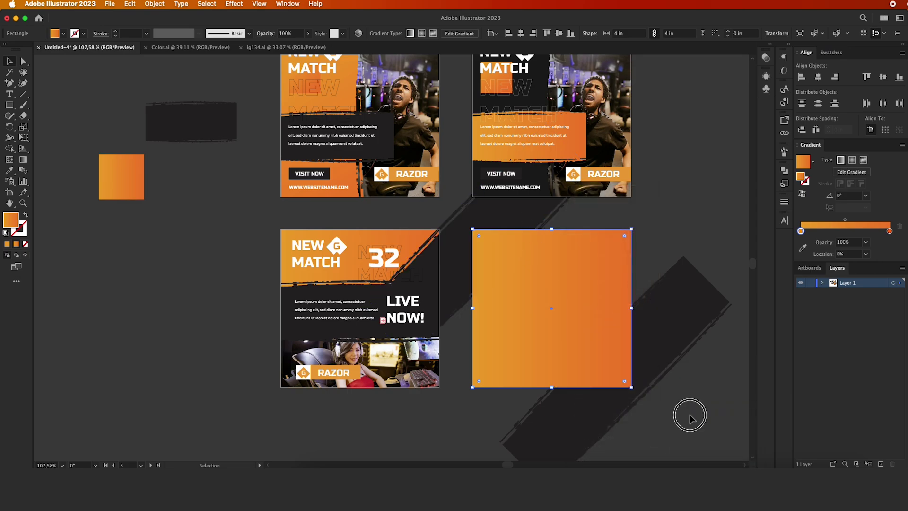
pyautogui.moveTo(689, 417); pyautogui.dragTo(481, 231)
pyautogui.rightClick(557, 275)
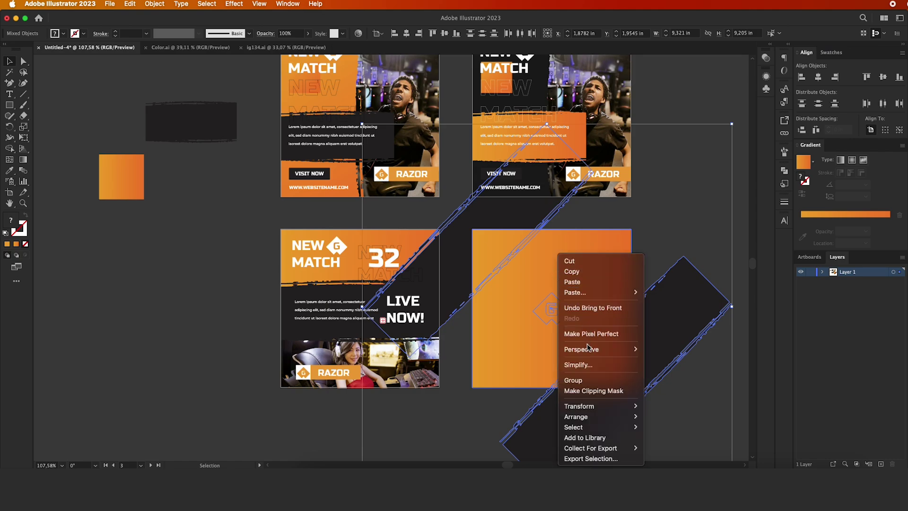
pyautogui.click(593, 390)
pyautogui.click(689, 179)
# Delete the spare orange and dark sample shapes
pyautogui.scroll(-3, 689, 177)
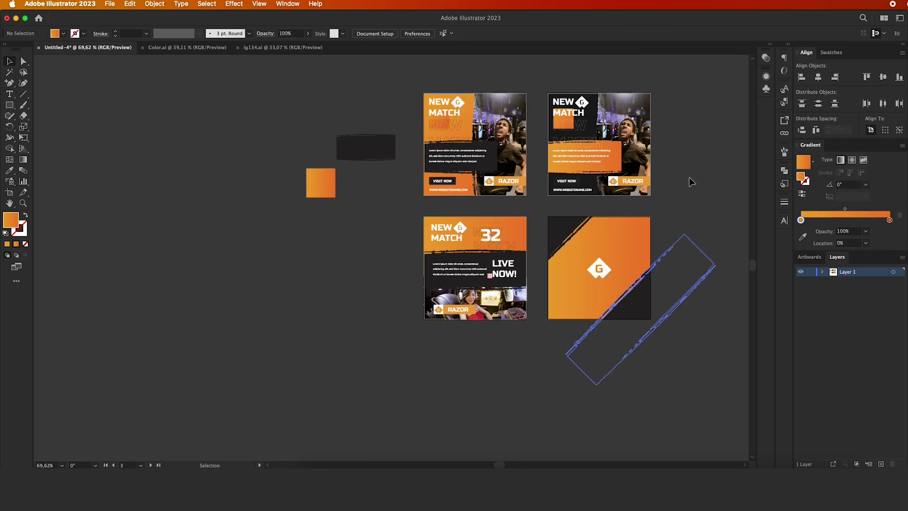
pyautogui.scroll(2, 689, 180)
pyautogui.hotkey('ctrl', 'a')
pyautogui.press('Delete')
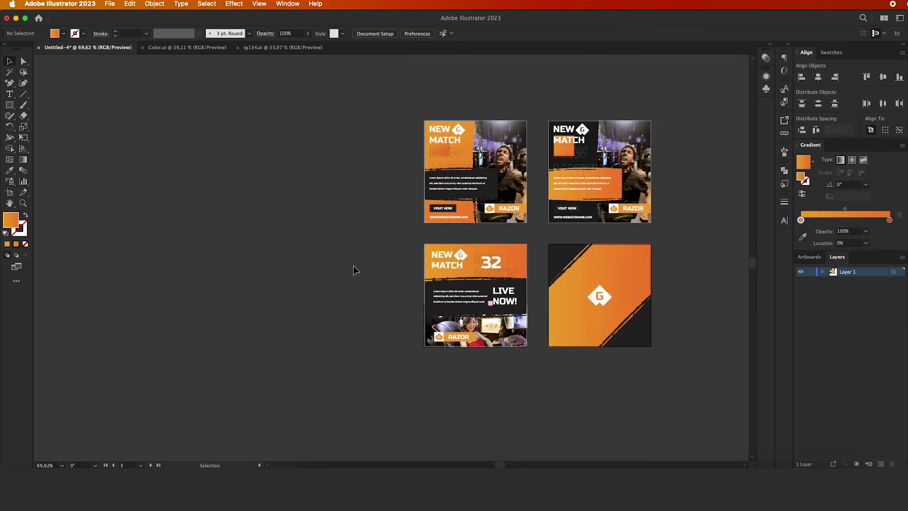
pyautogui.scroll(2, 353, 268)
pyautogui.hscroll(2, 353, 268)
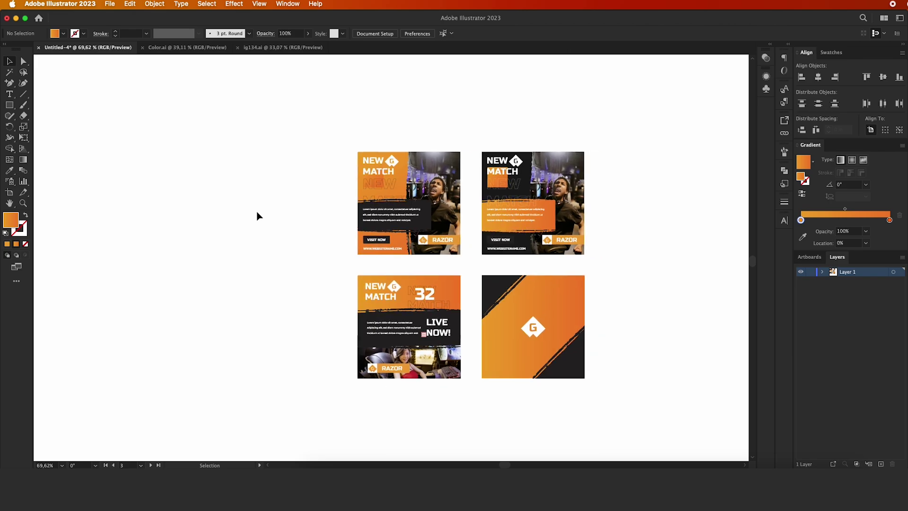